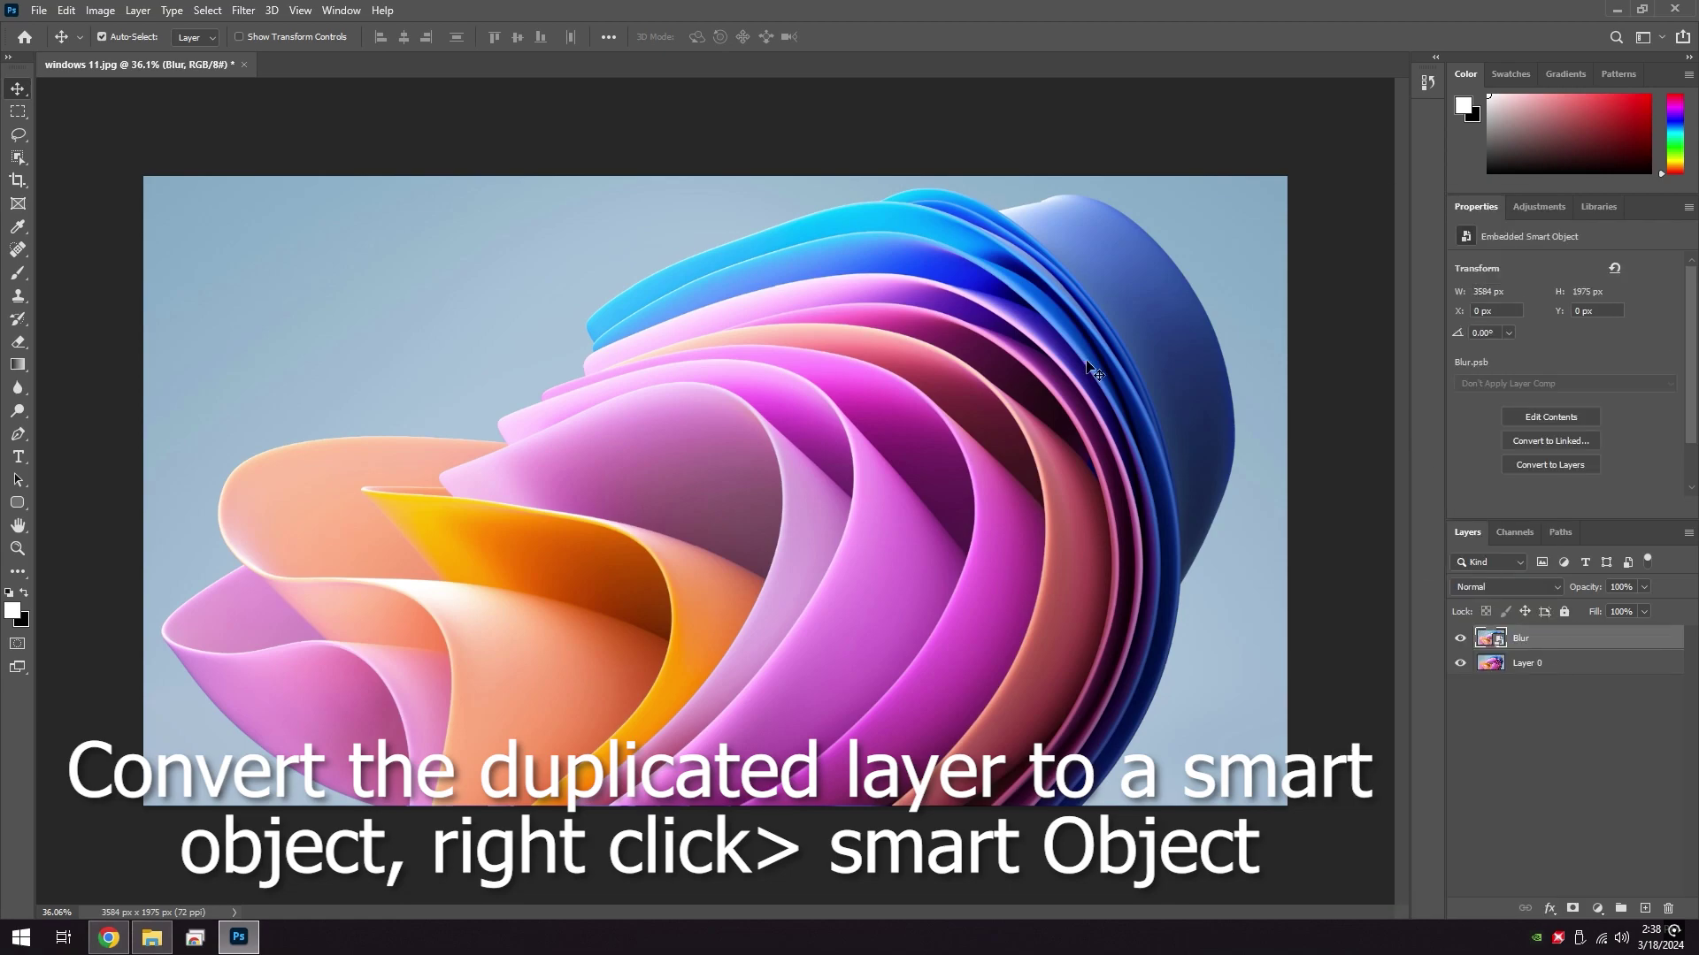
- Apply a Gaussian Blur with a 30-pixel radius to the Blur smart object layer
click(245, 10)
mouse_move(299, 236)
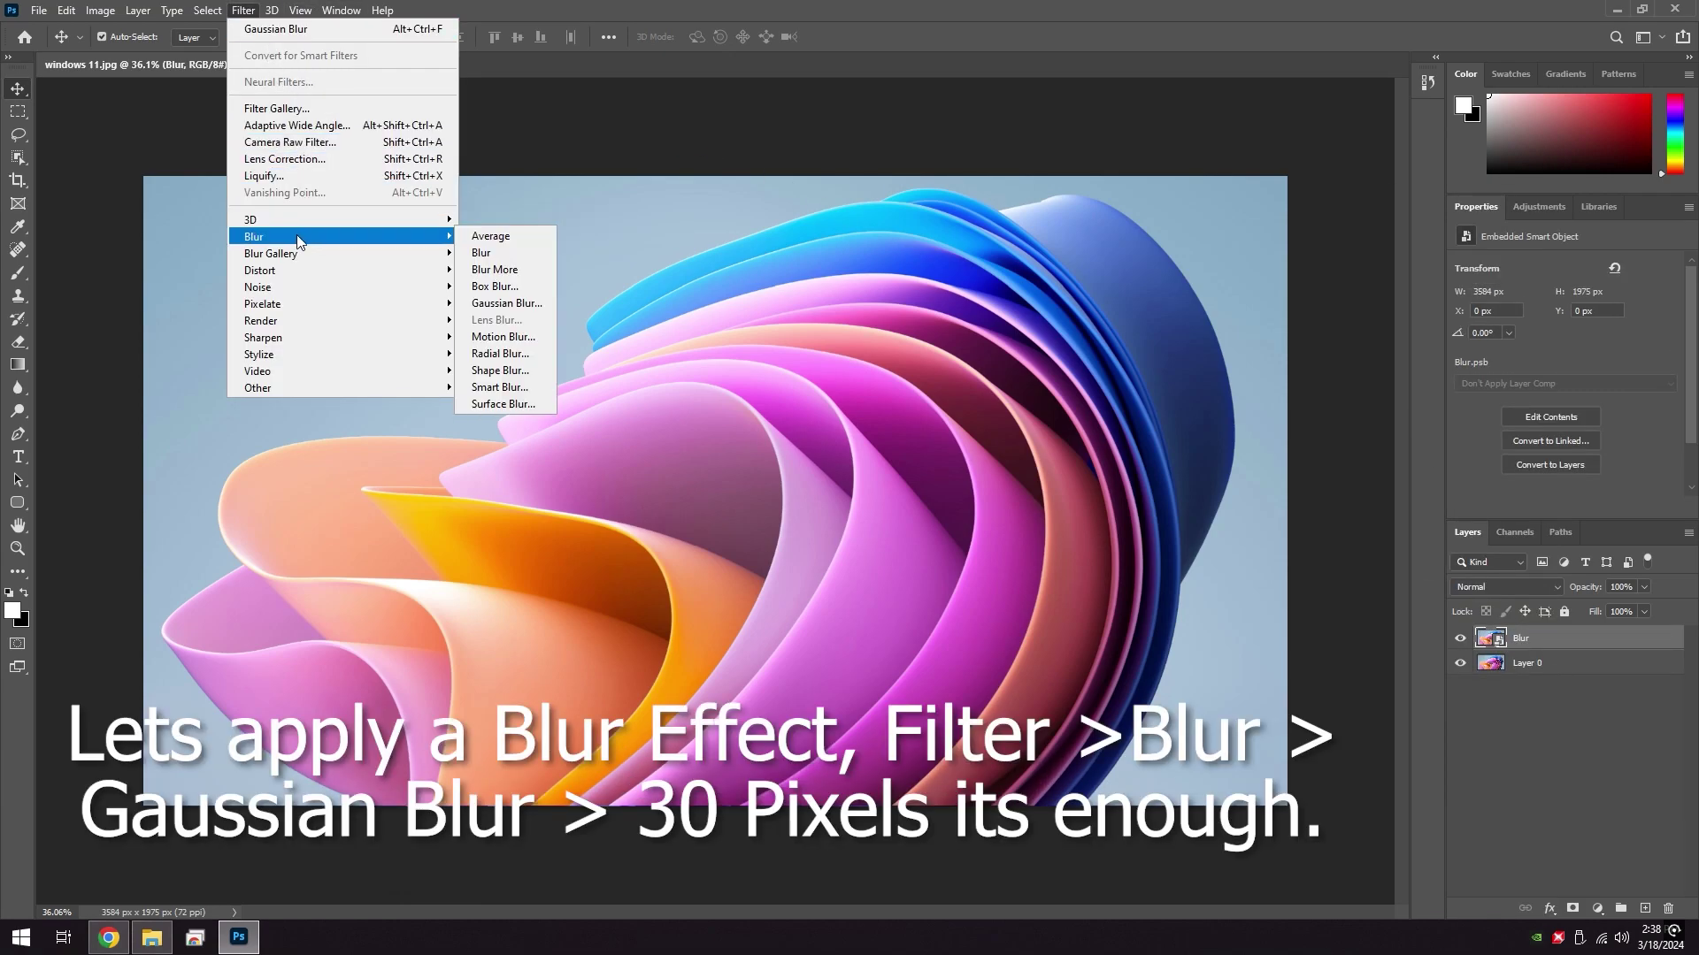
click(507, 303)
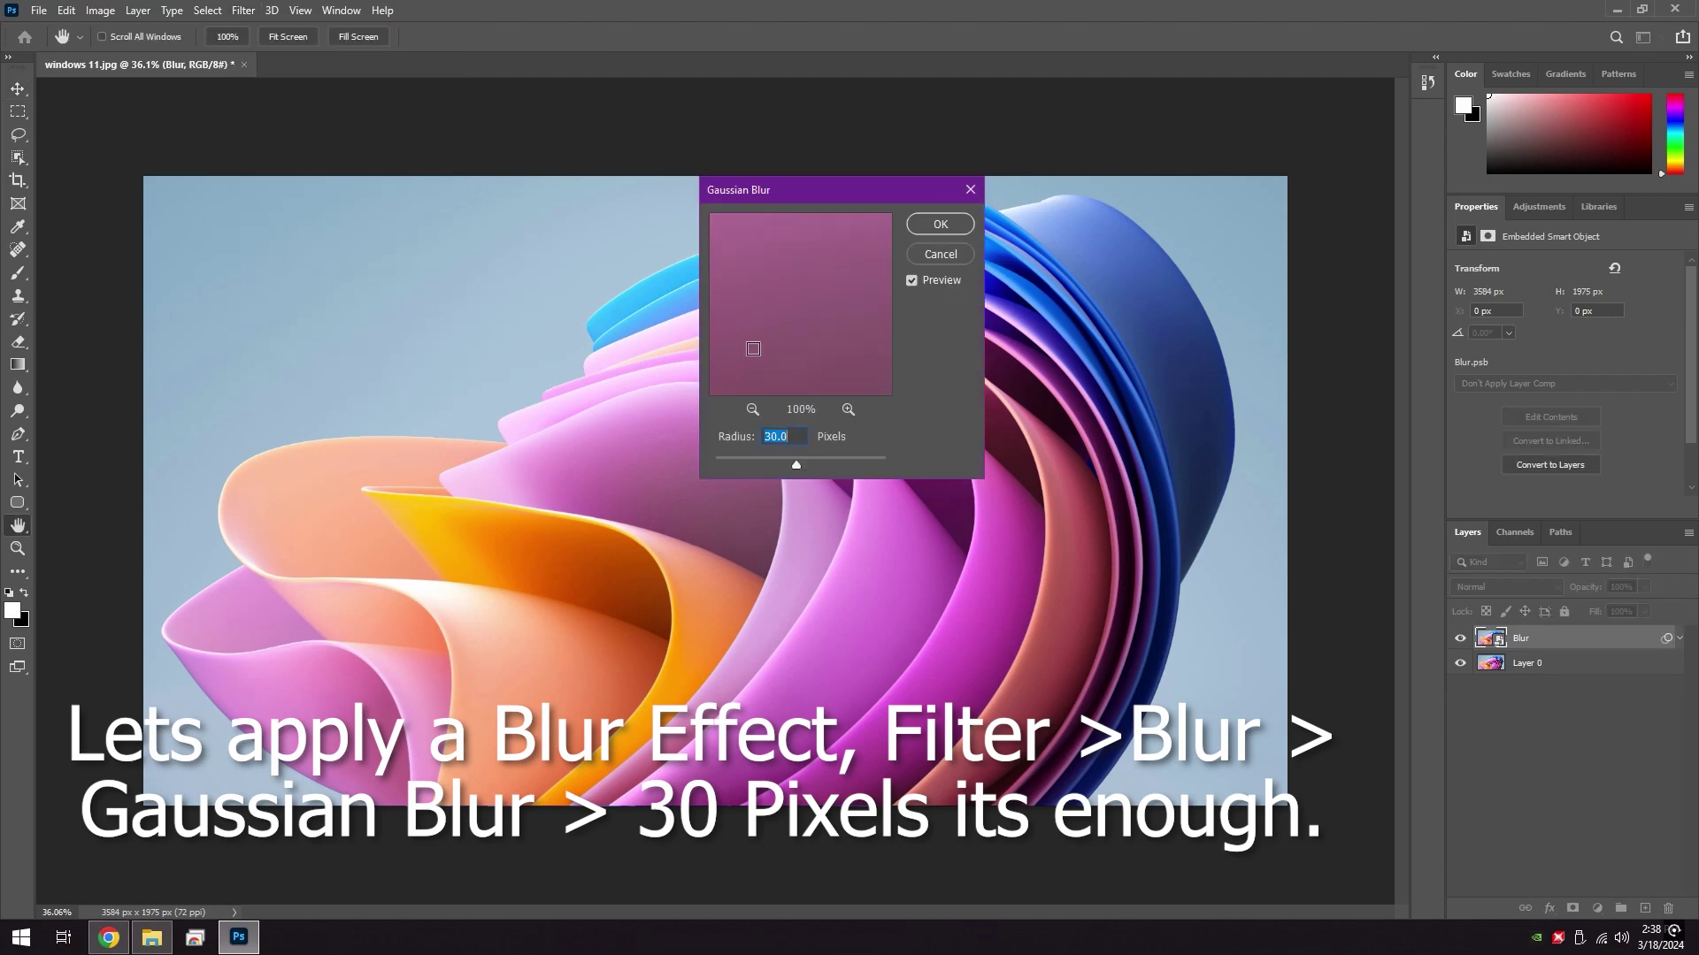
text(3)
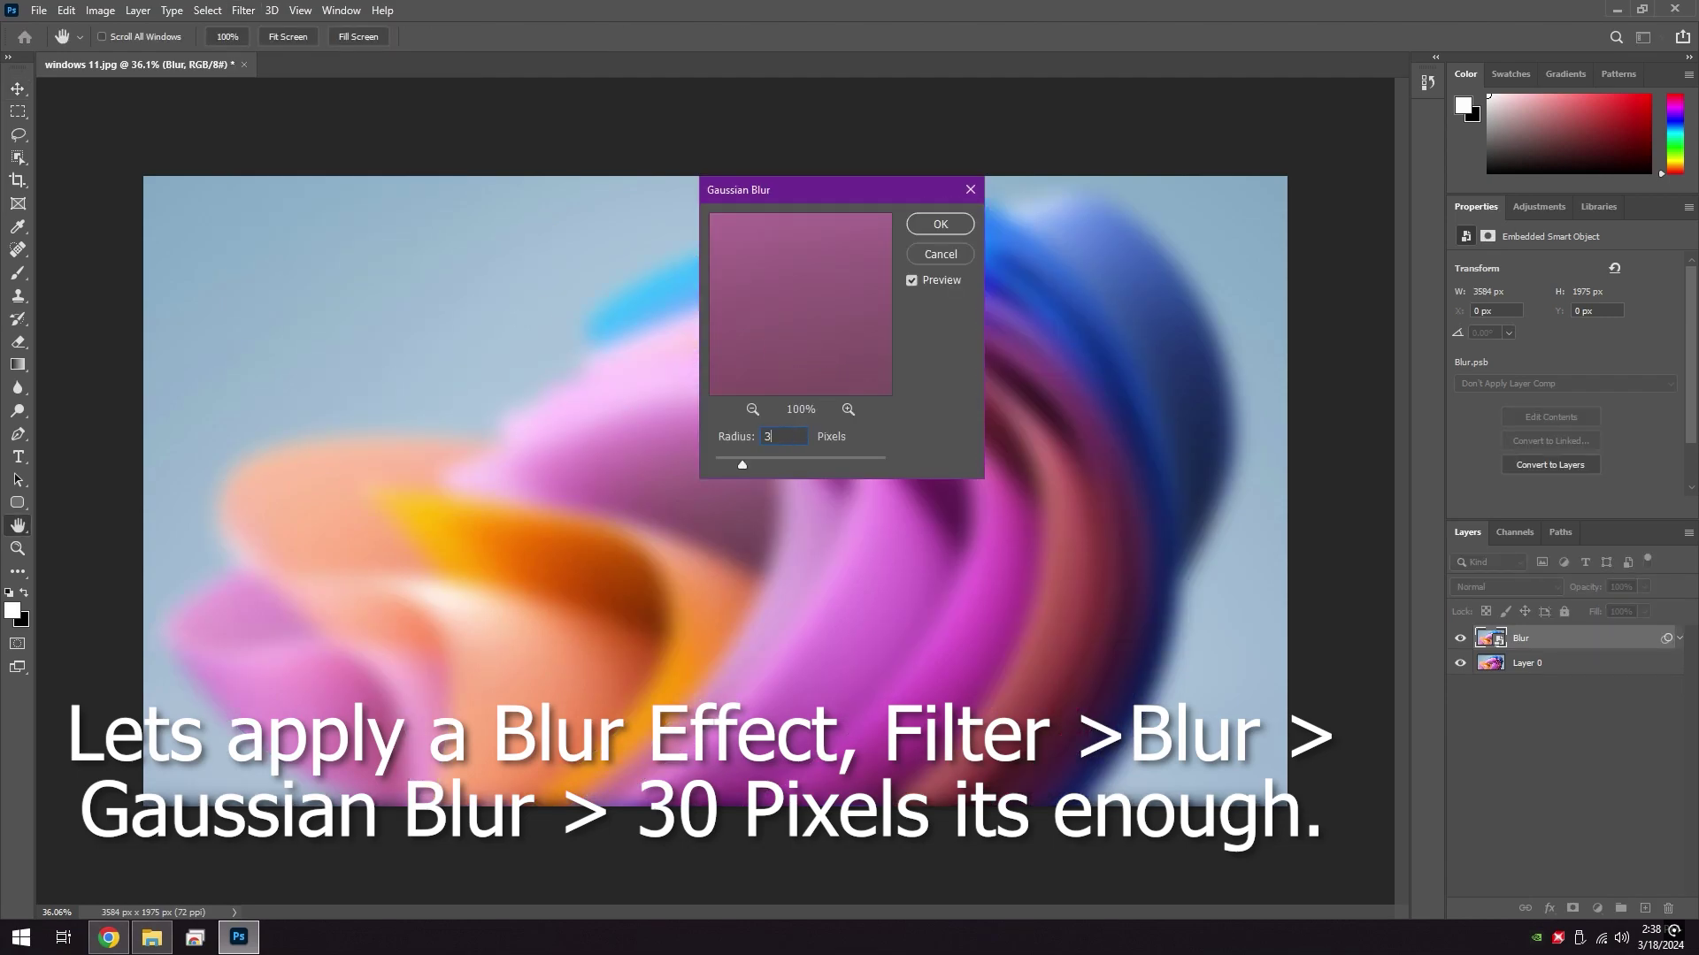
text(0)
click(940, 224)
- Draw a white rounded rectangle of about 972 × 972 px and move it to the centre of the canvas
click(18, 503)
drag(398, 302, 706, 612)
click(19, 89)
drag(491, 399, 653, 428)
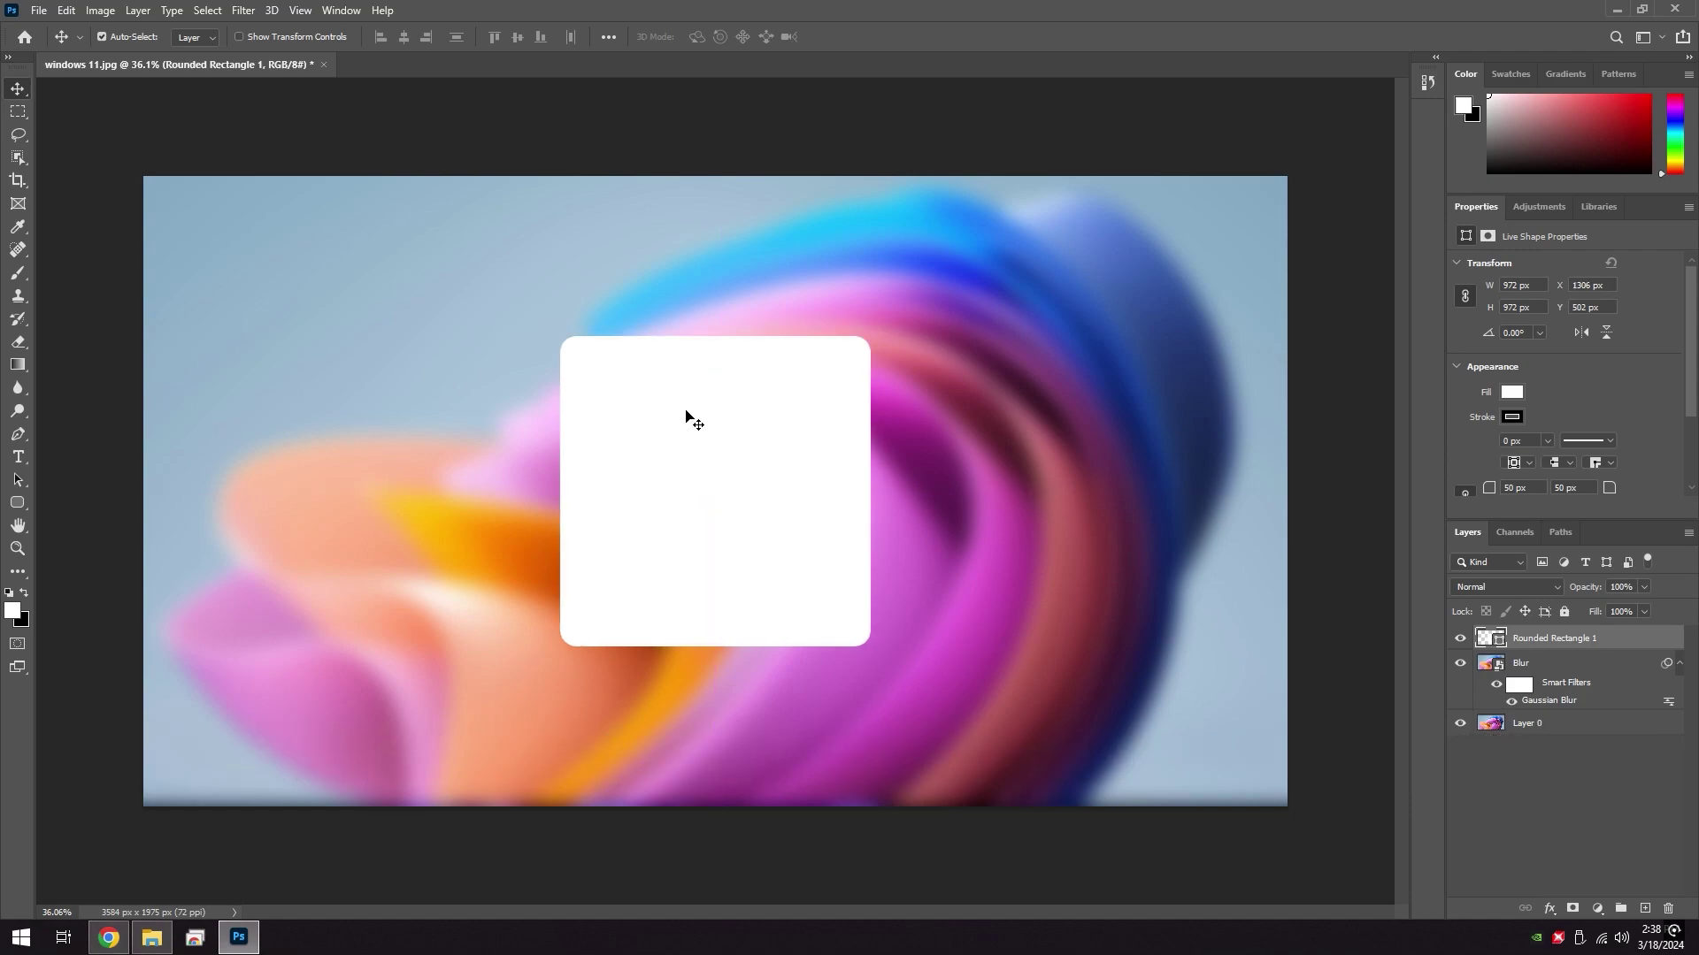
- Place the Blur layer above the rounded rectangle layer and create a clipping mask so the blur is confined to the rectangle
drag(1562, 652, 1543, 713)
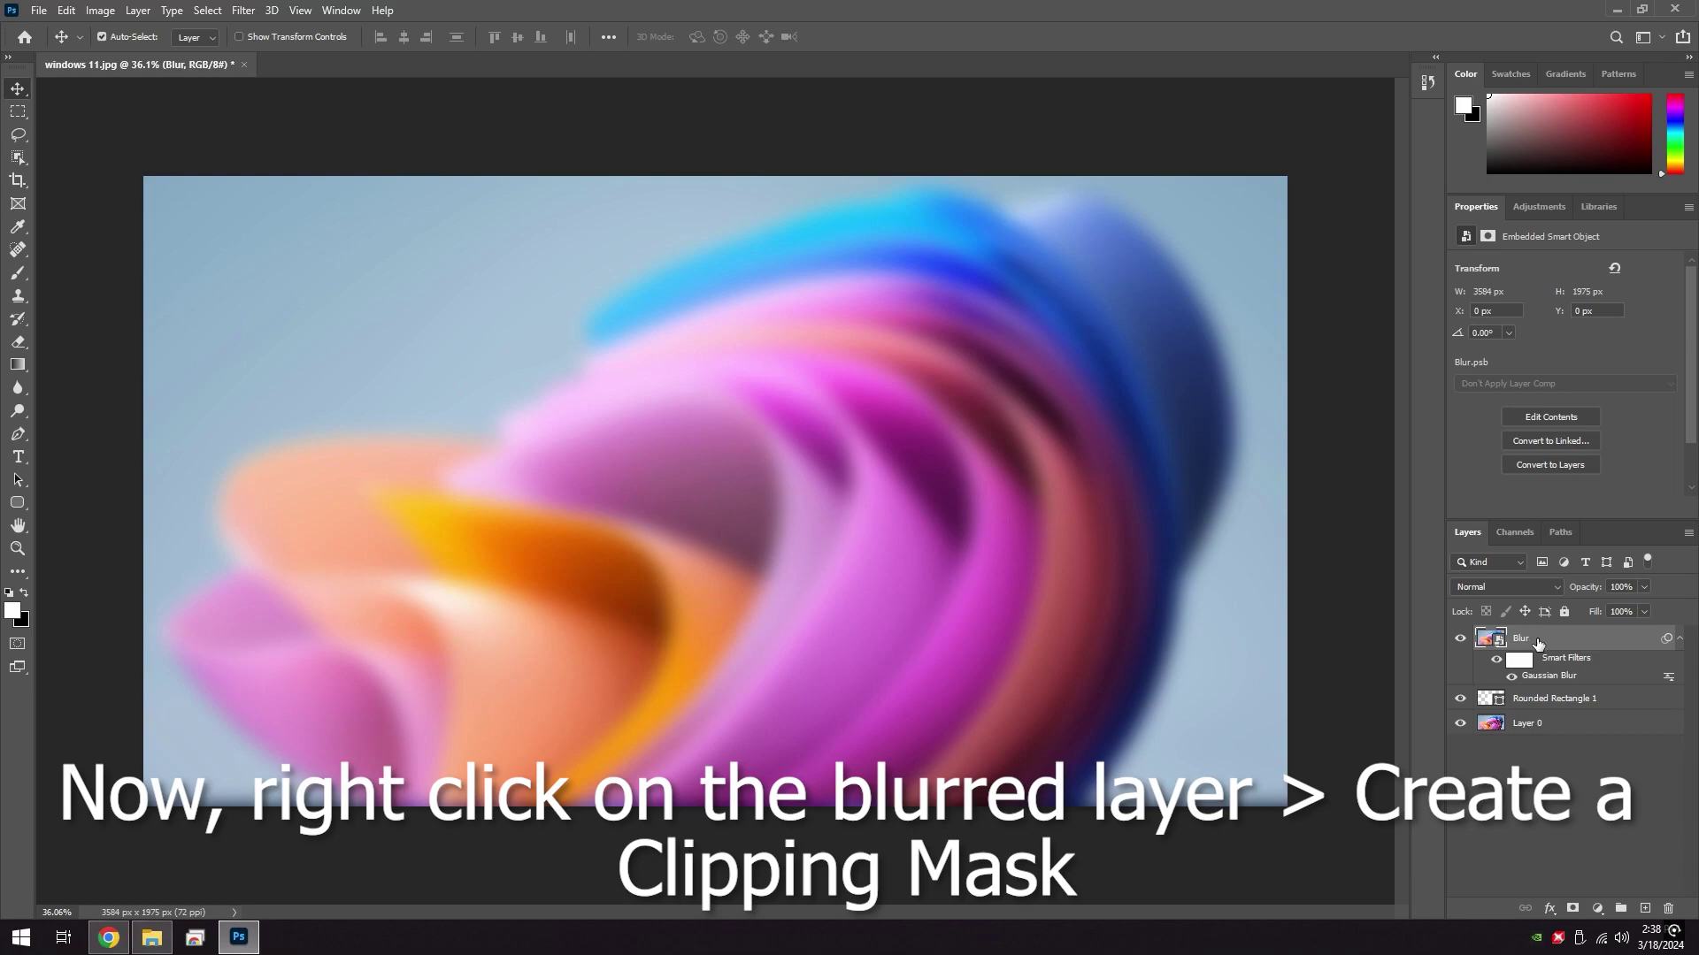
right_click(1524, 637)
click(1384, 552)
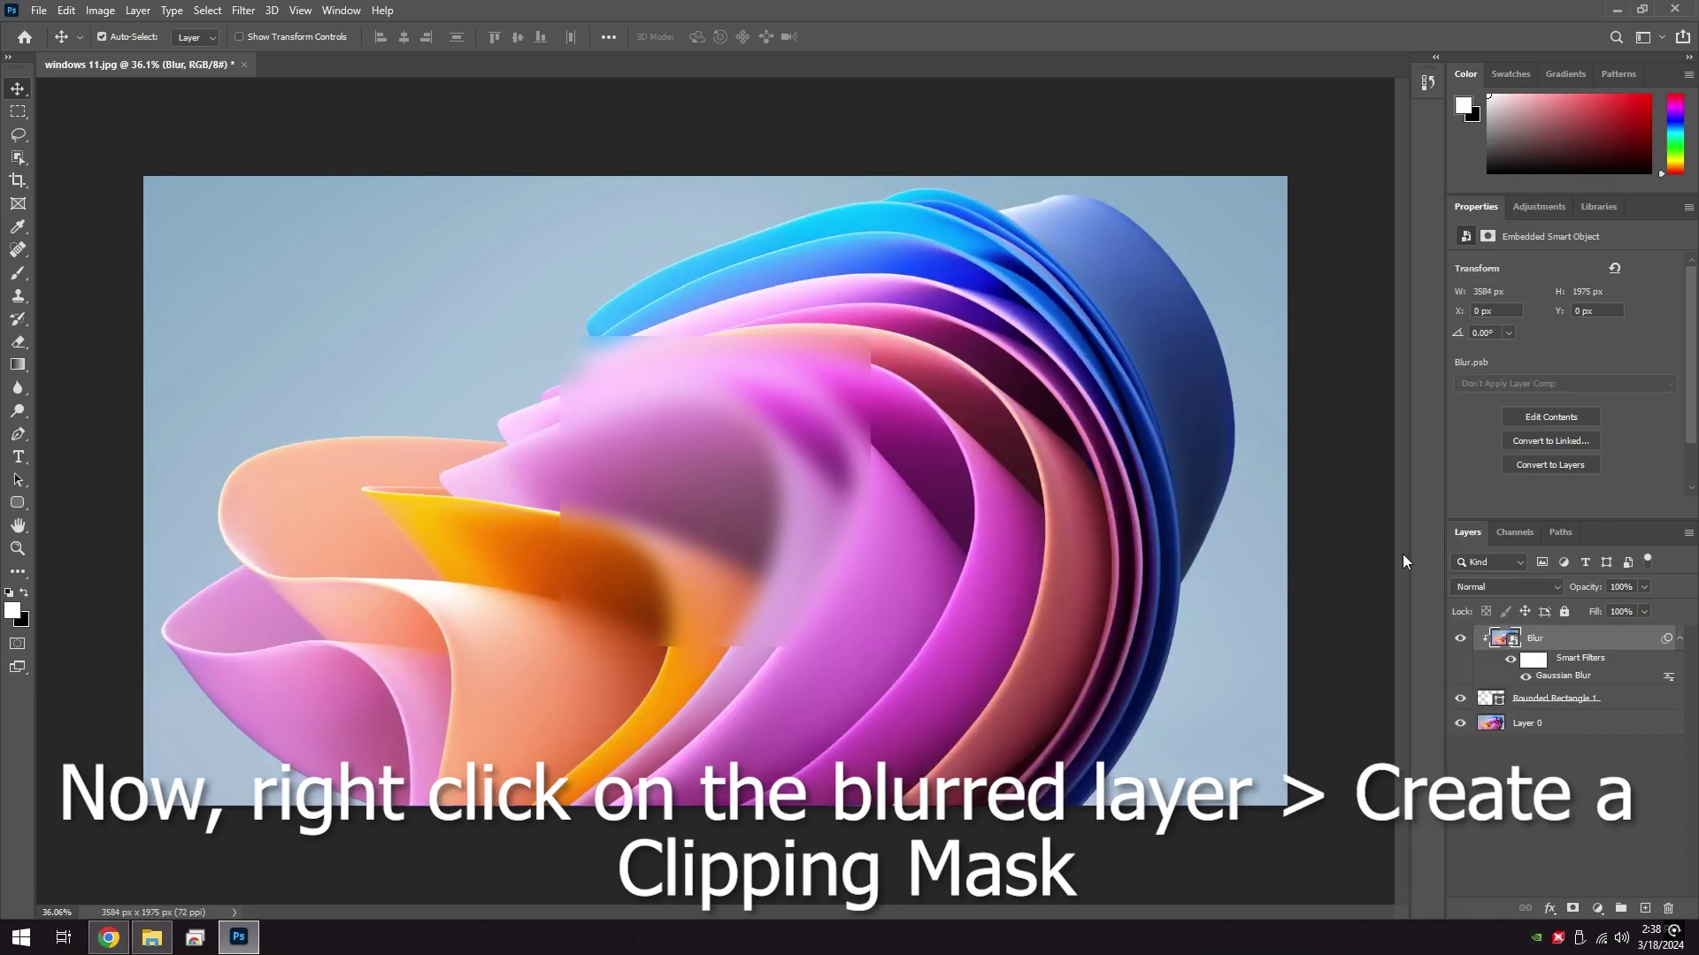
click(1537, 700)
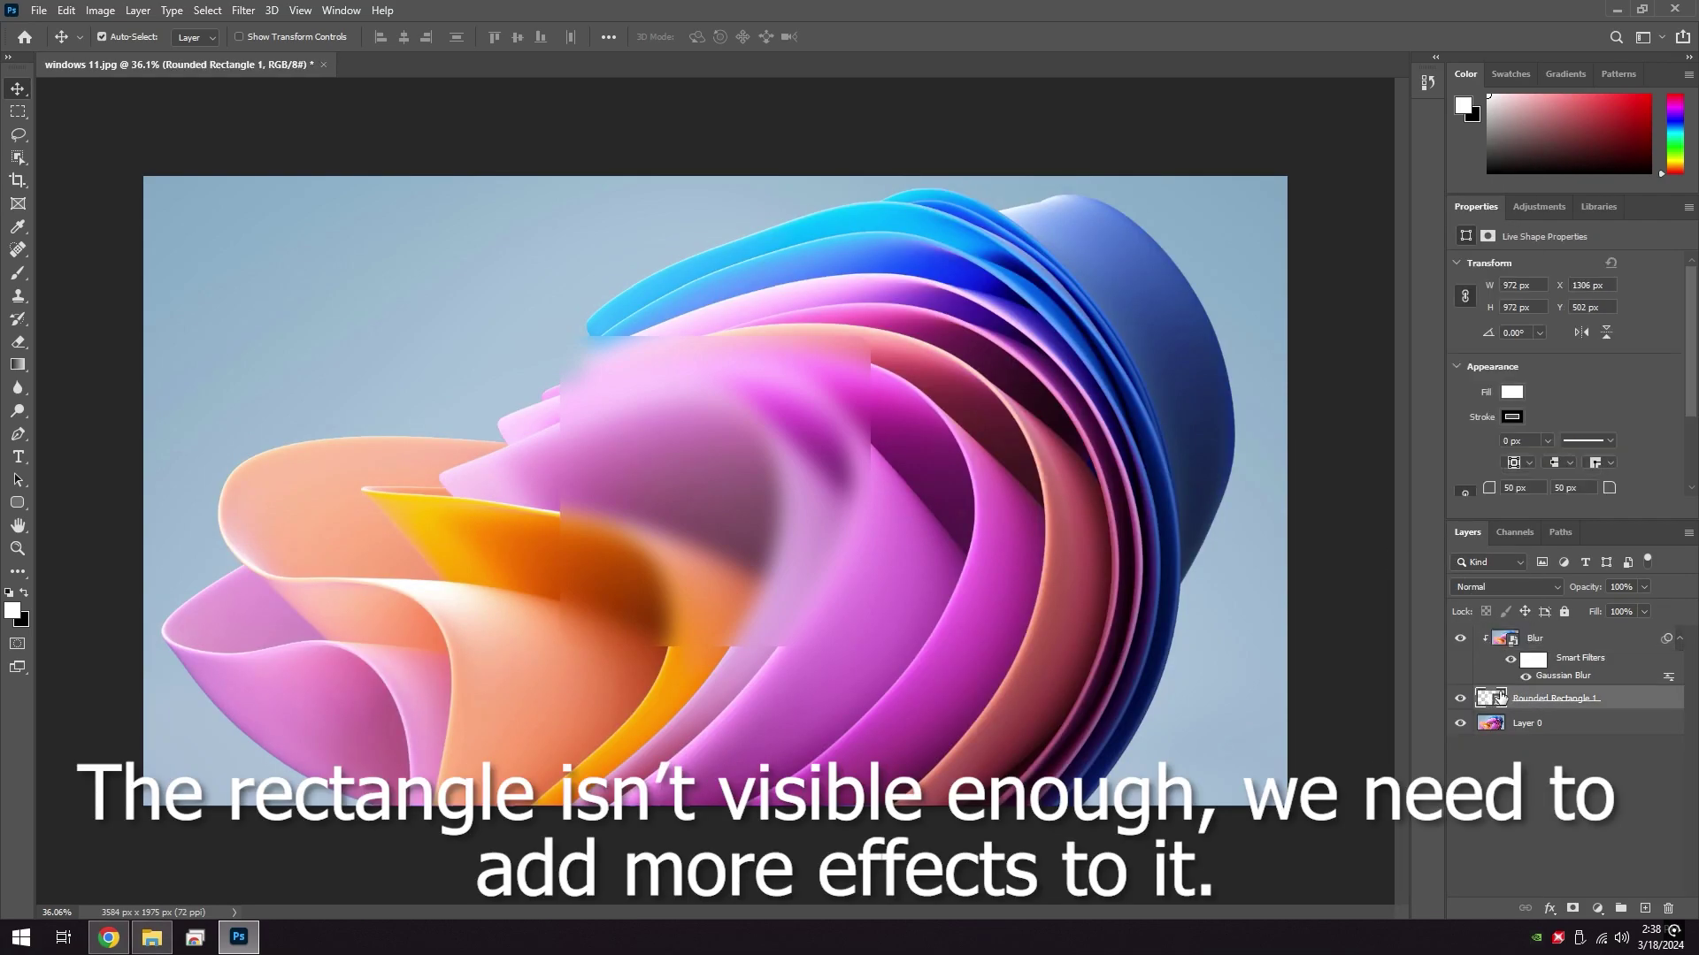
key(ctrl+t)
mouse_move(862, 485)
mouse_down()
mouse_move(954, 415)
mouse_move(925, 420)
mouse_move(823, 522)
mouse_move(870, 486)
mouse_up()
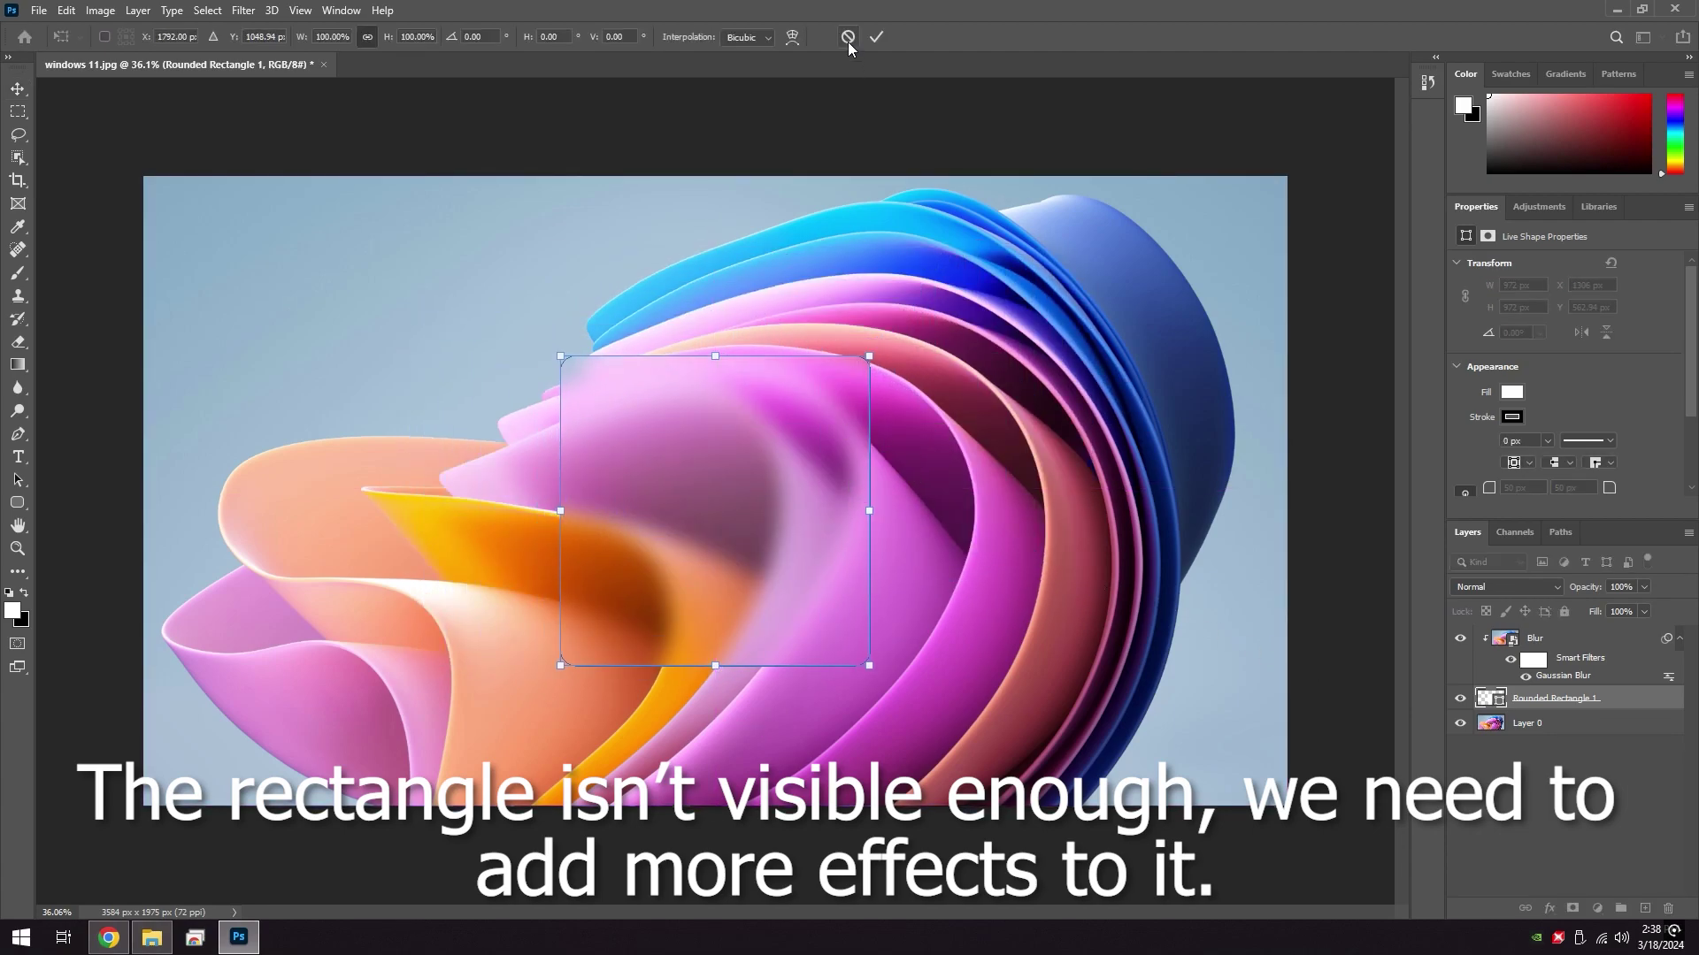
click(876, 36)
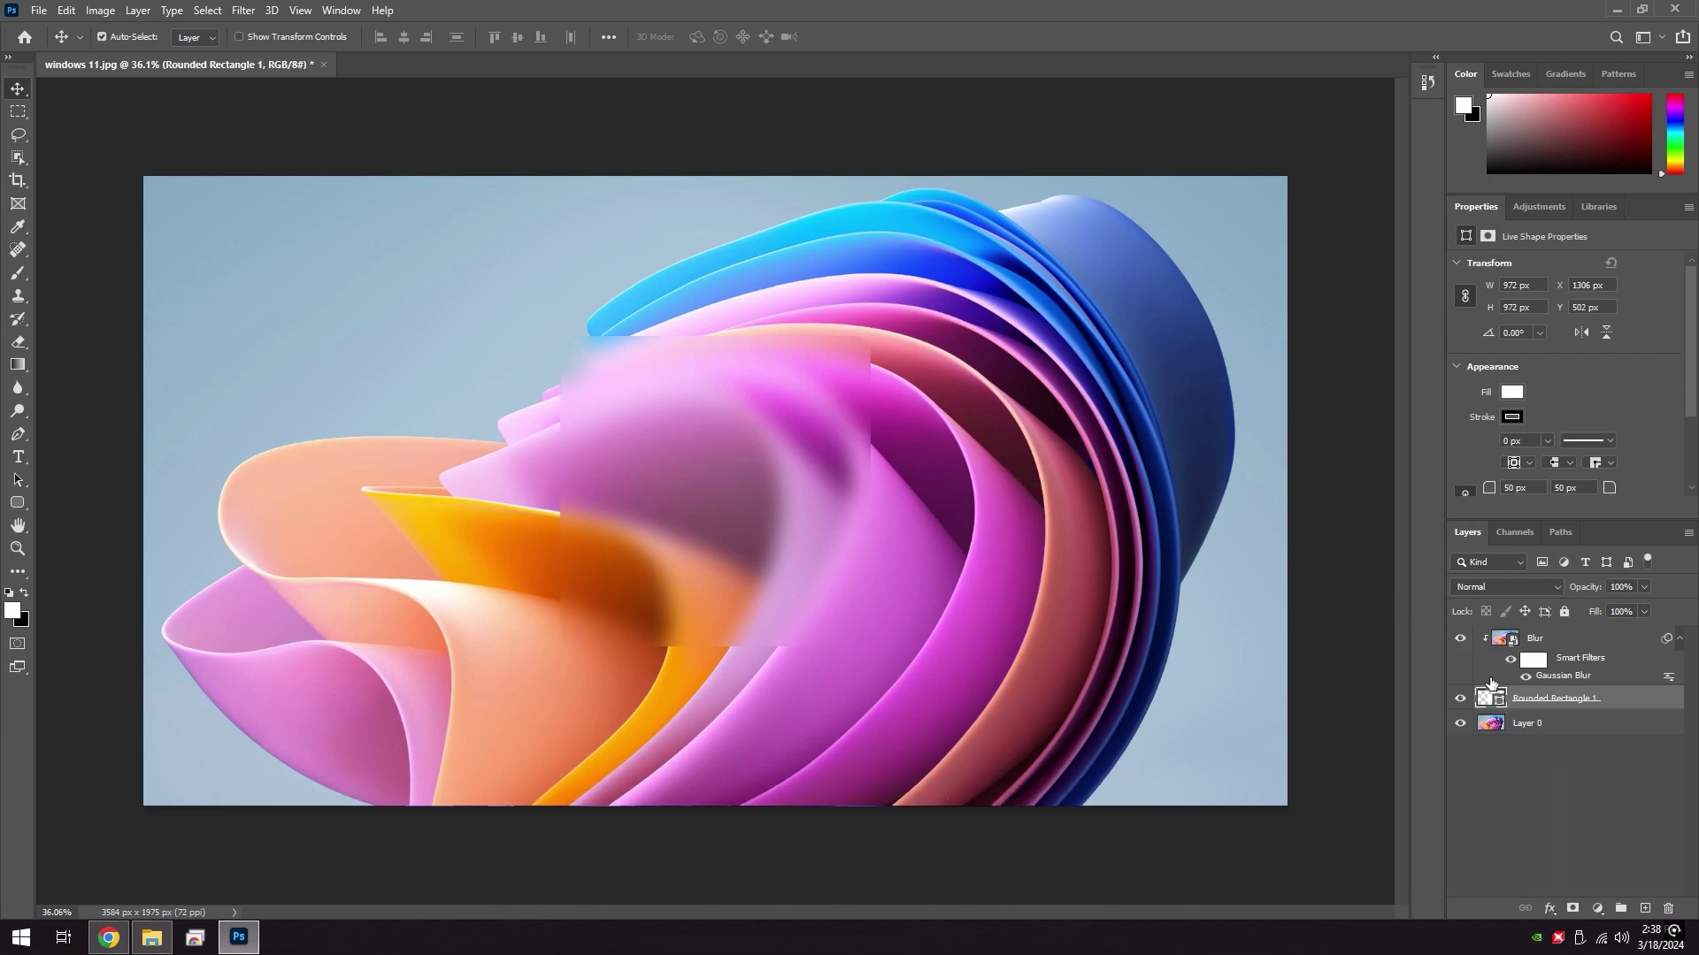
- Add a Stroke effect to the rounded rectangle layer with a size of 8 px and 40% opacity
click(1551, 908)
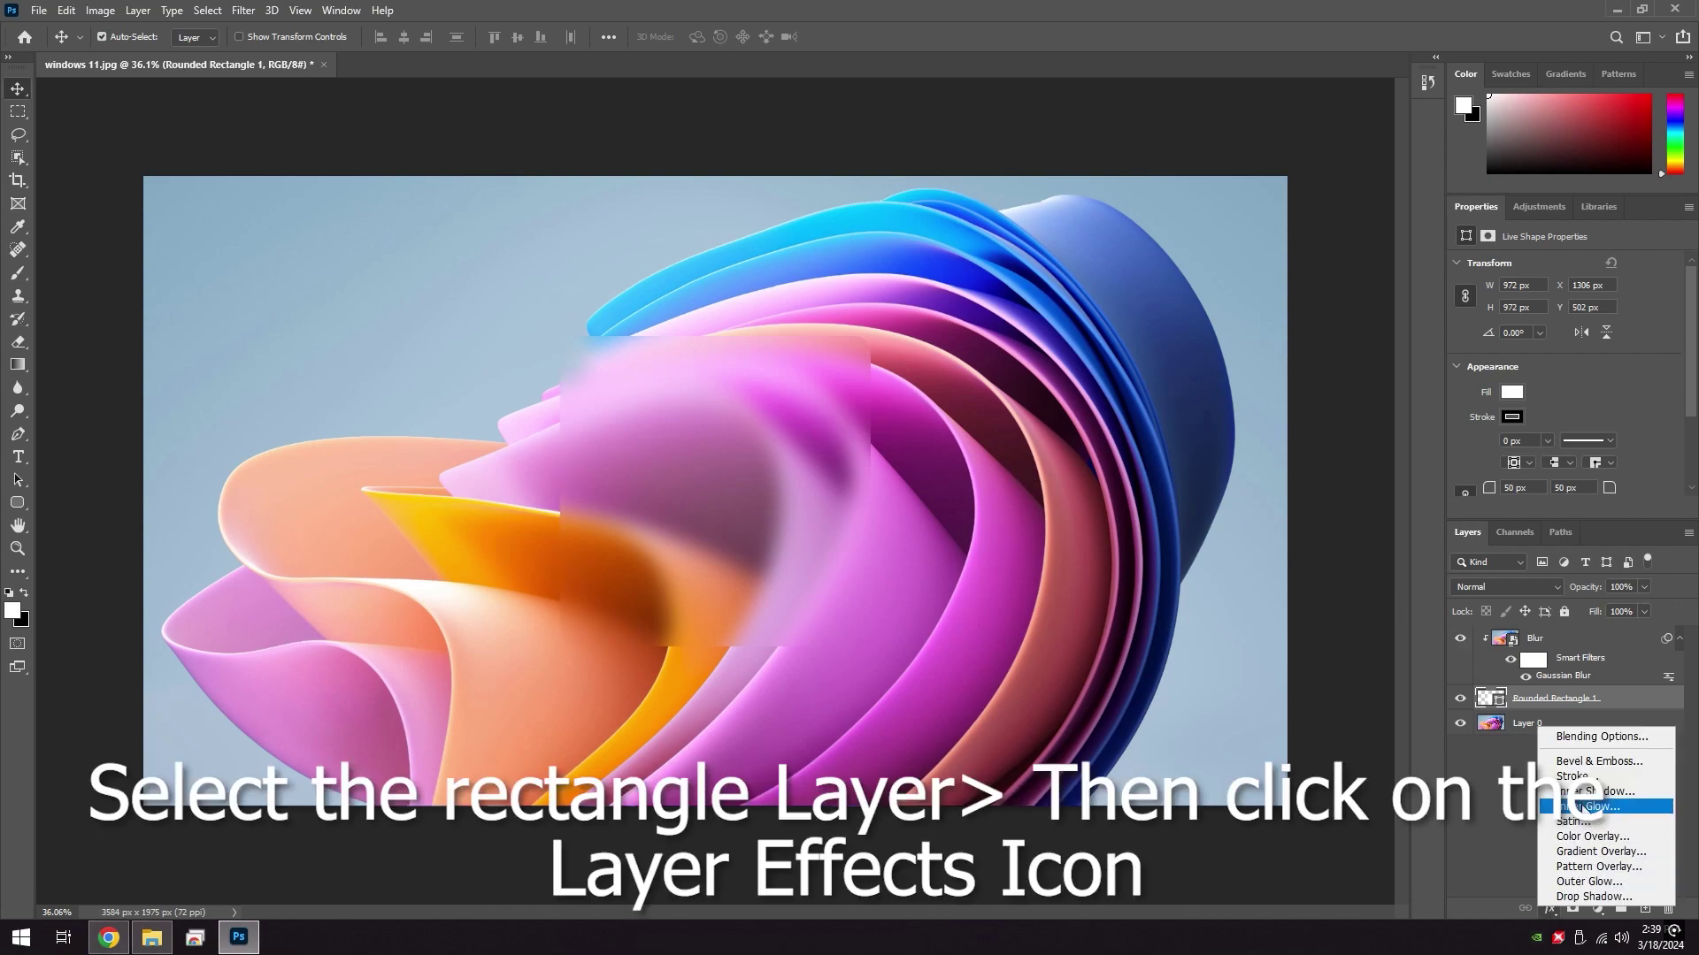
click(1582, 783)
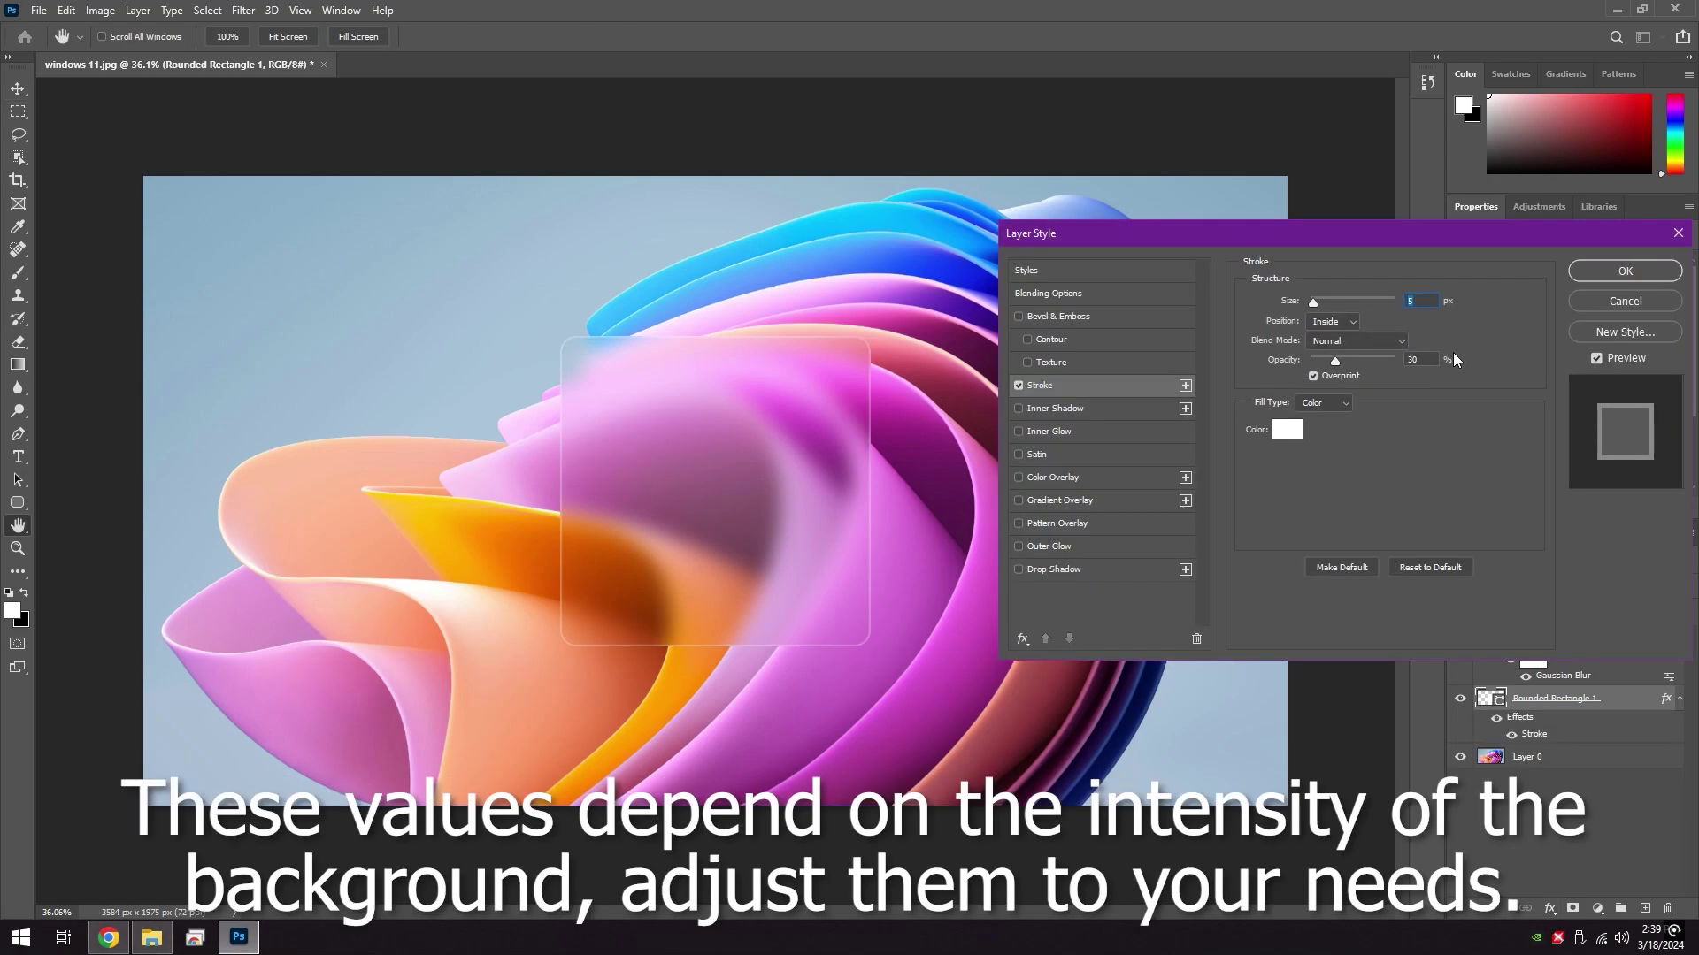
text(640)
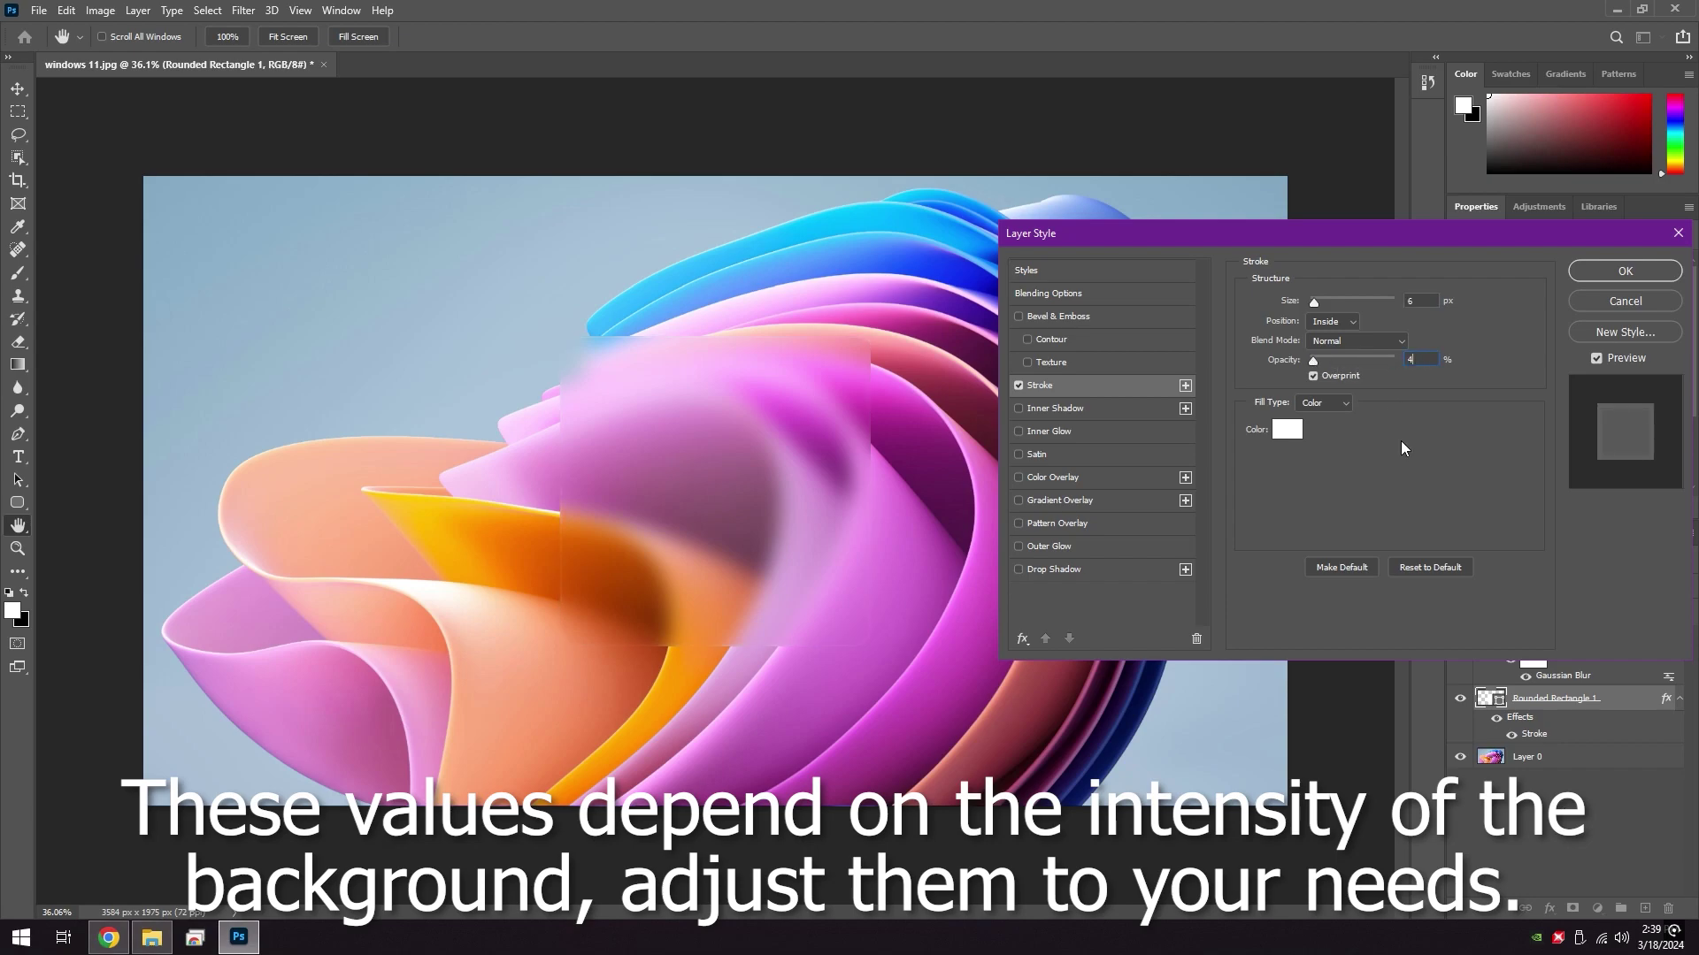
click(1316, 376)
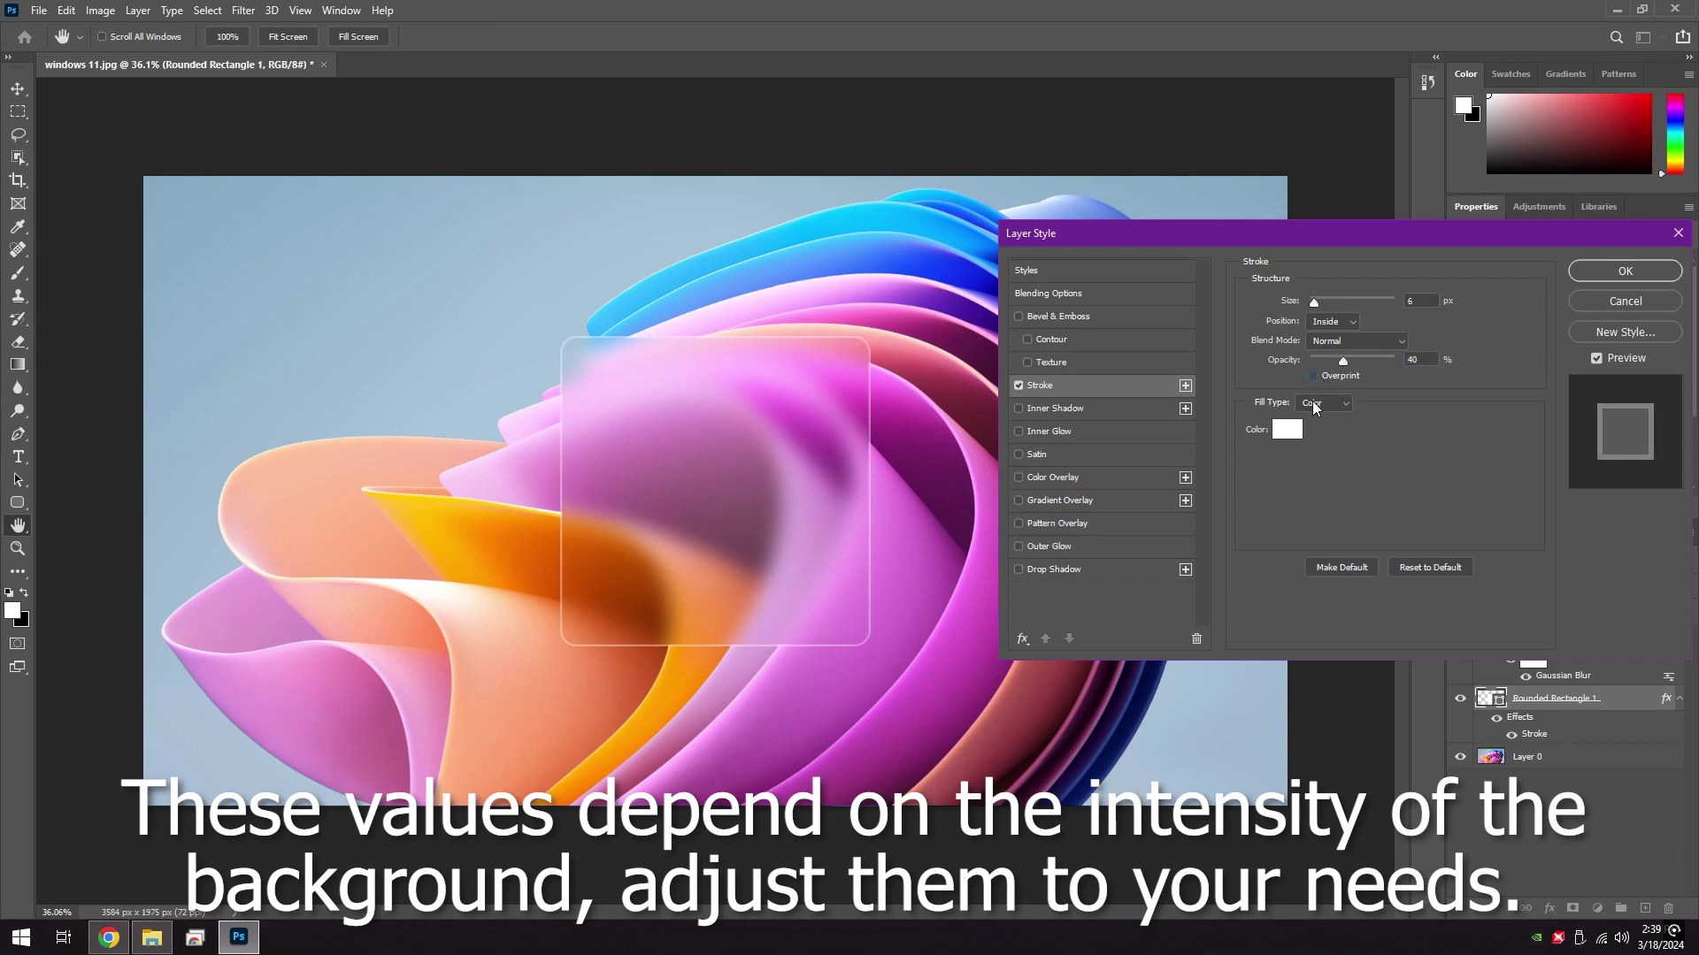
click(1314, 376)
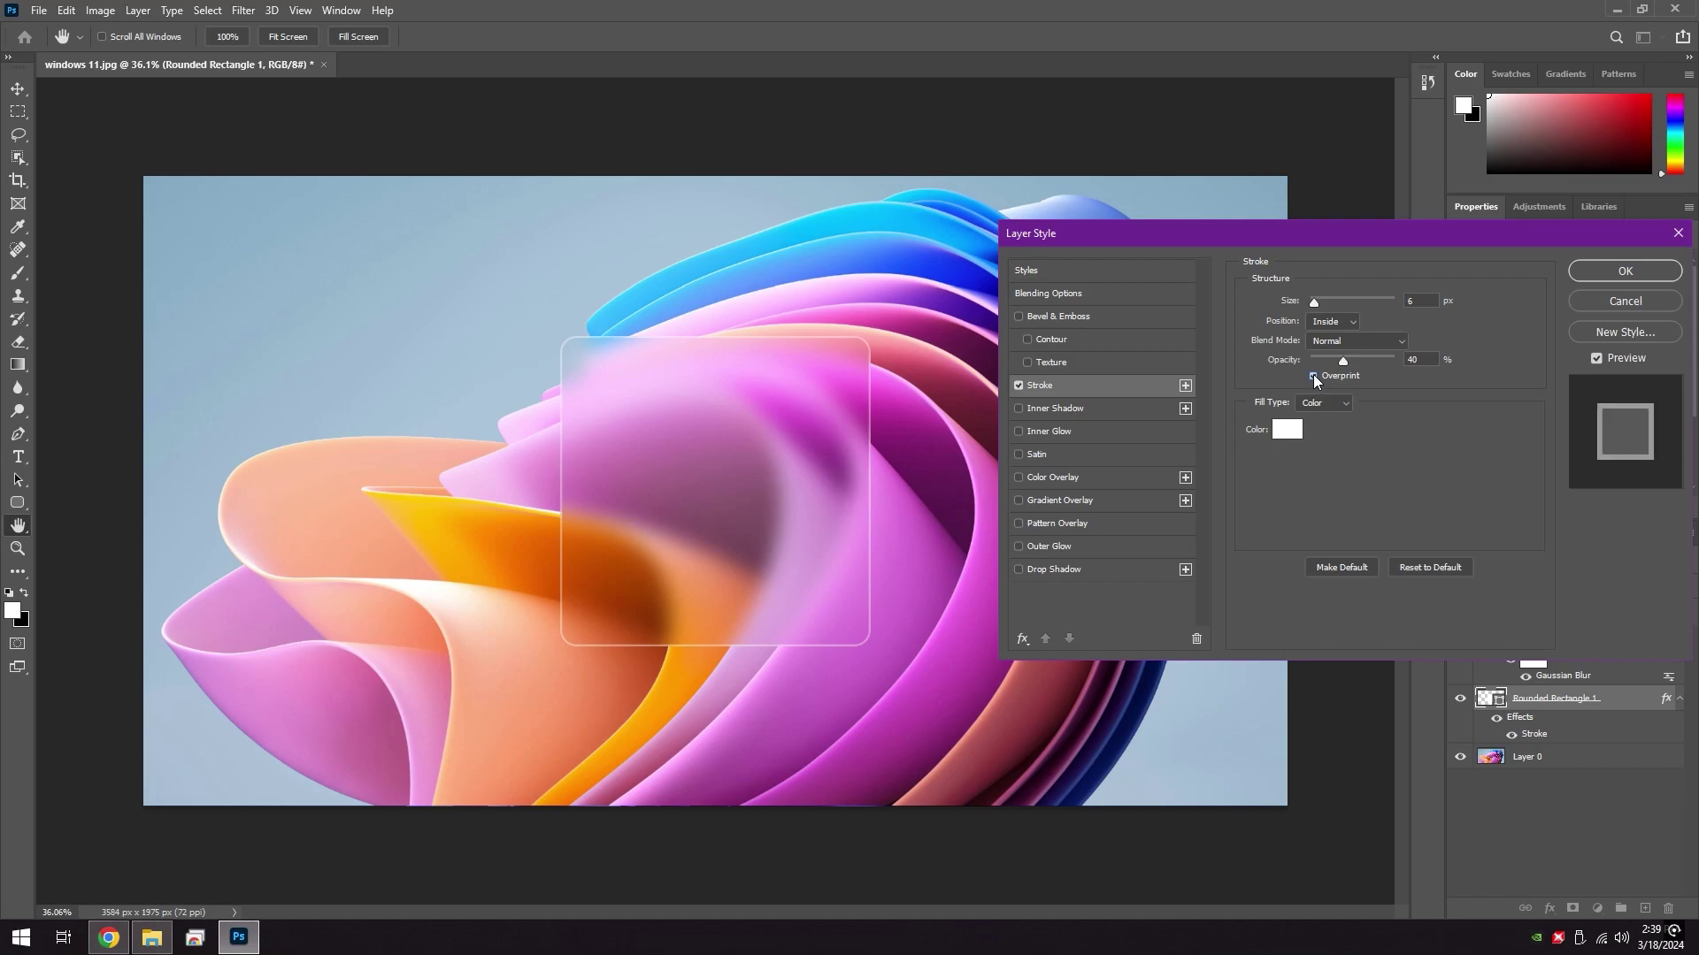
click(1424, 299)
text(8)
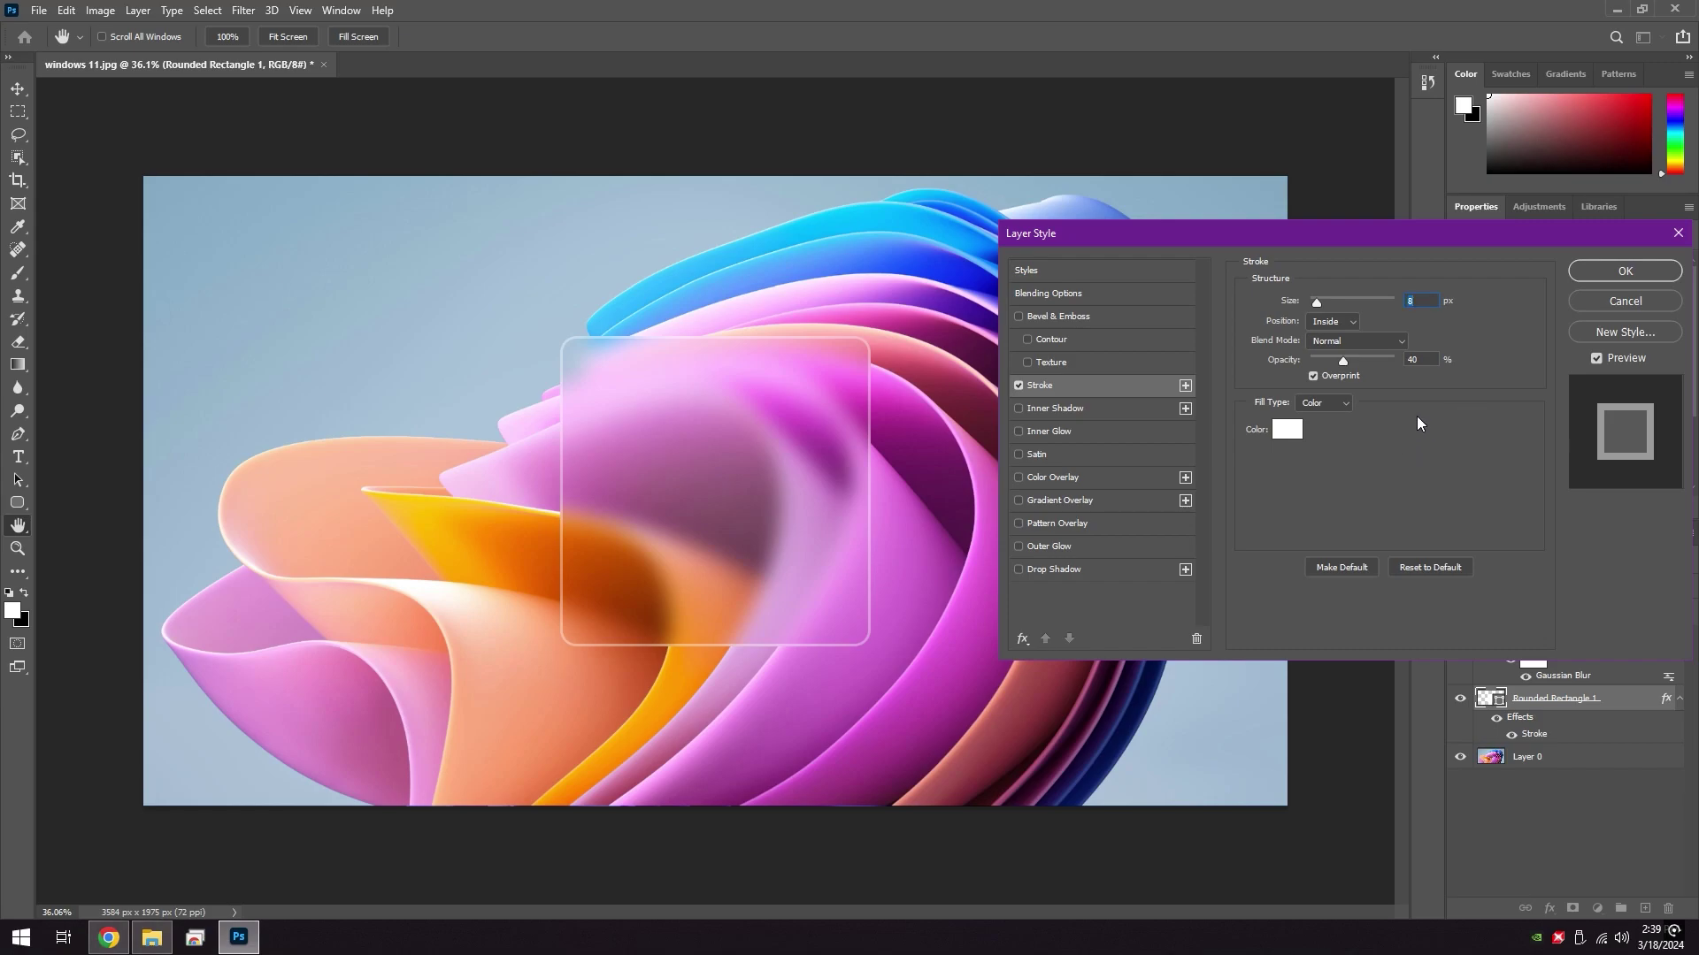
- Enable an Inner Glow on the rounded rectangle and set its opacity to 30%
click(1052, 431)
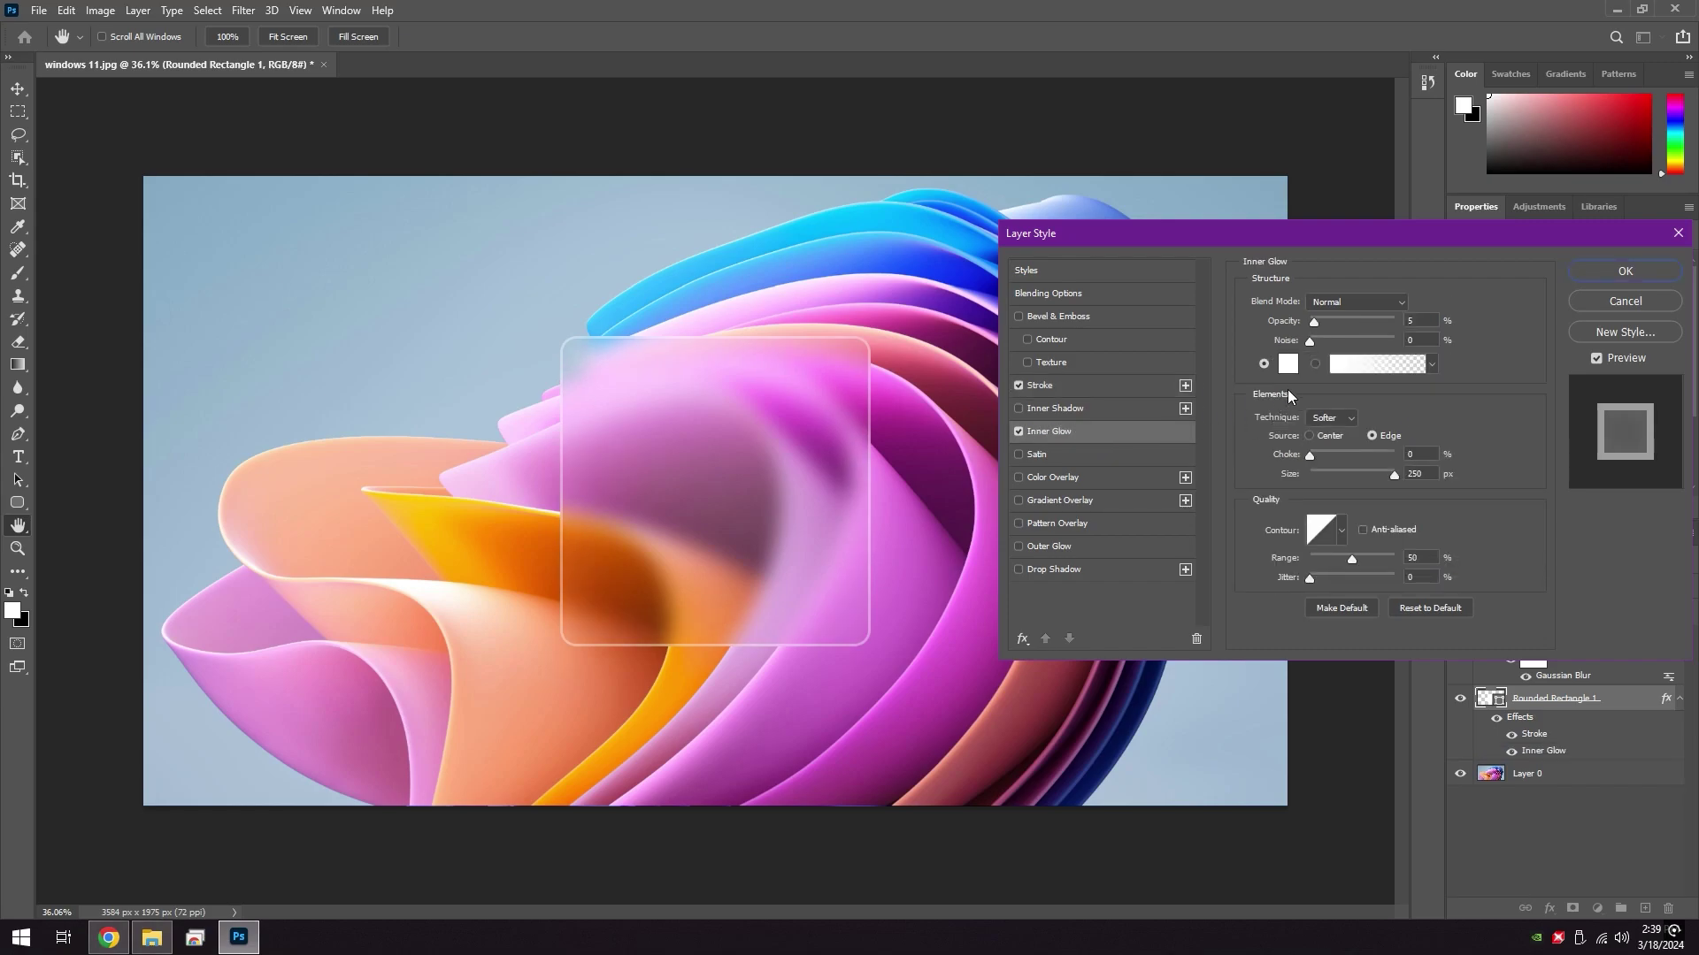
click(1431, 318)
drag(1316, 324, 1337, 326)
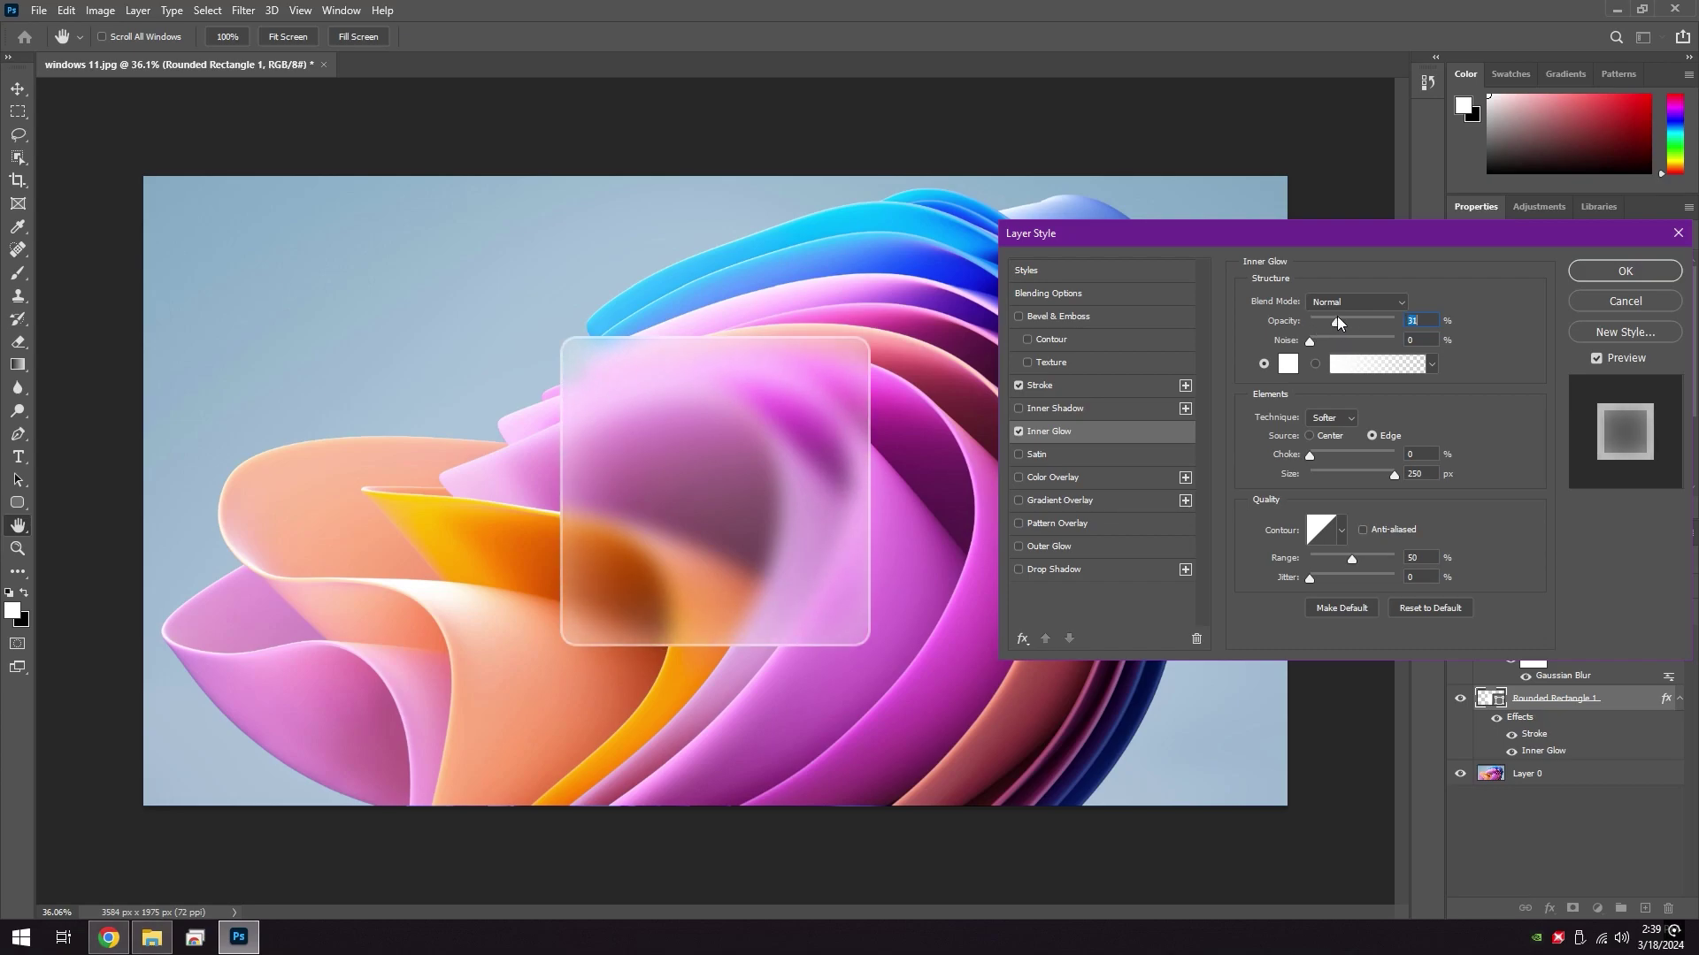
text(30)
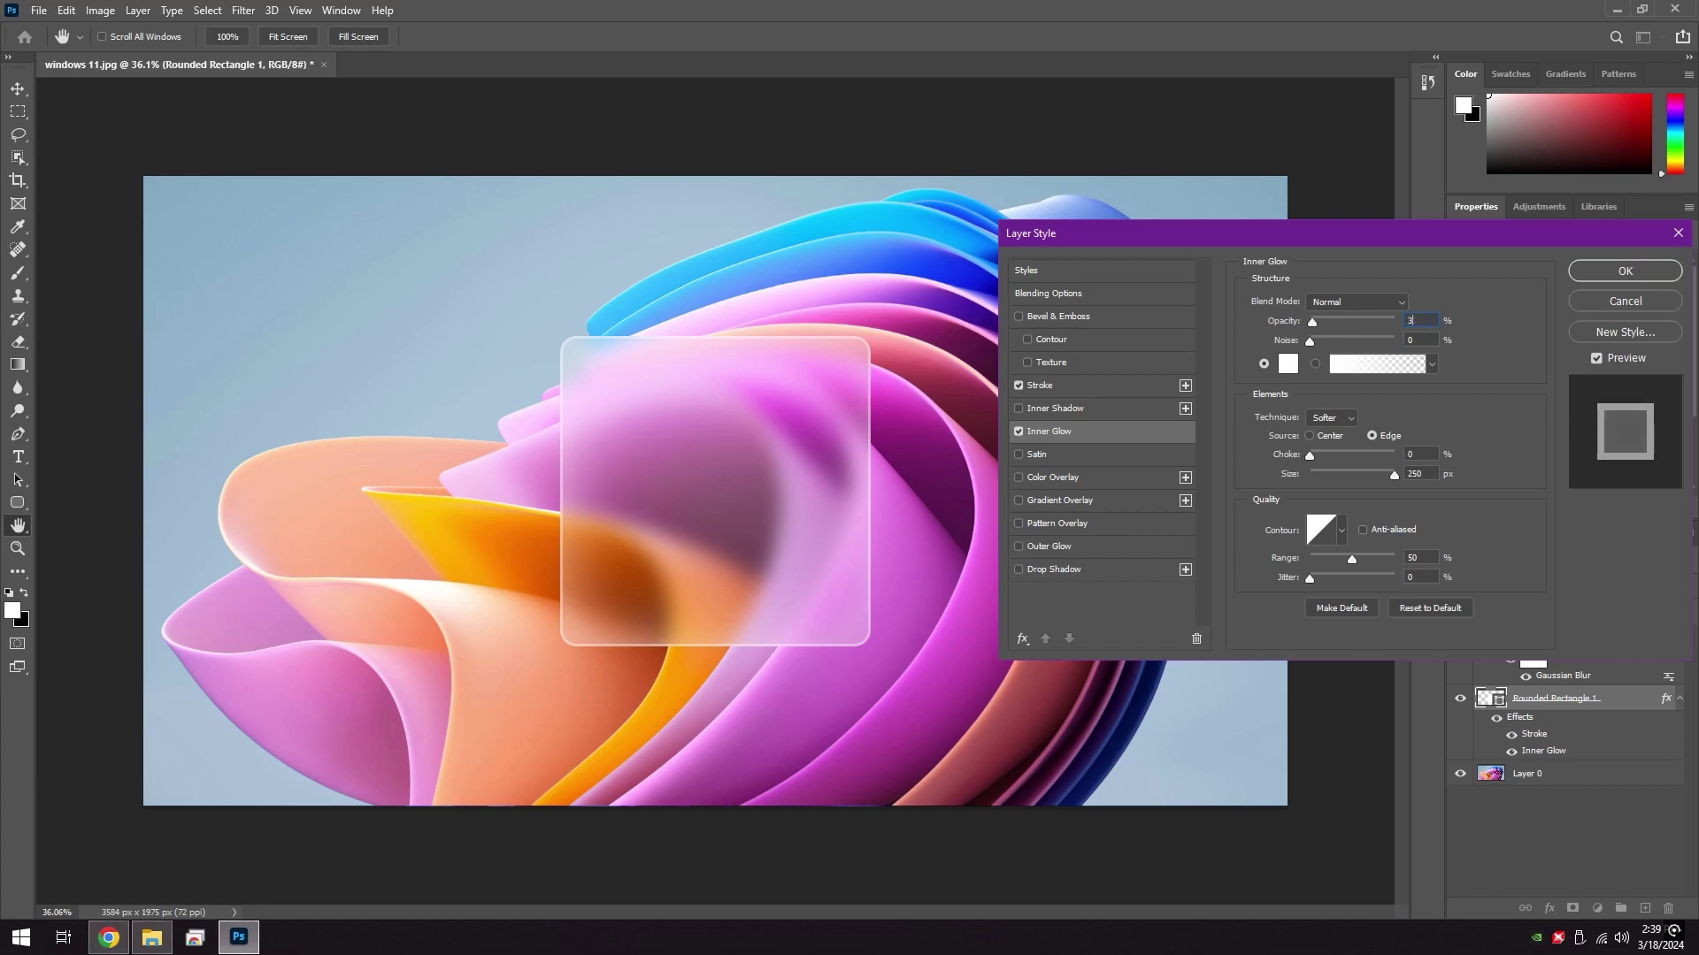
- Enable a Gradient Overlay on the rounded rectangle using the Foreground to Transparent preset from the Basics group
click(1049, 500)
click(1376, 343)
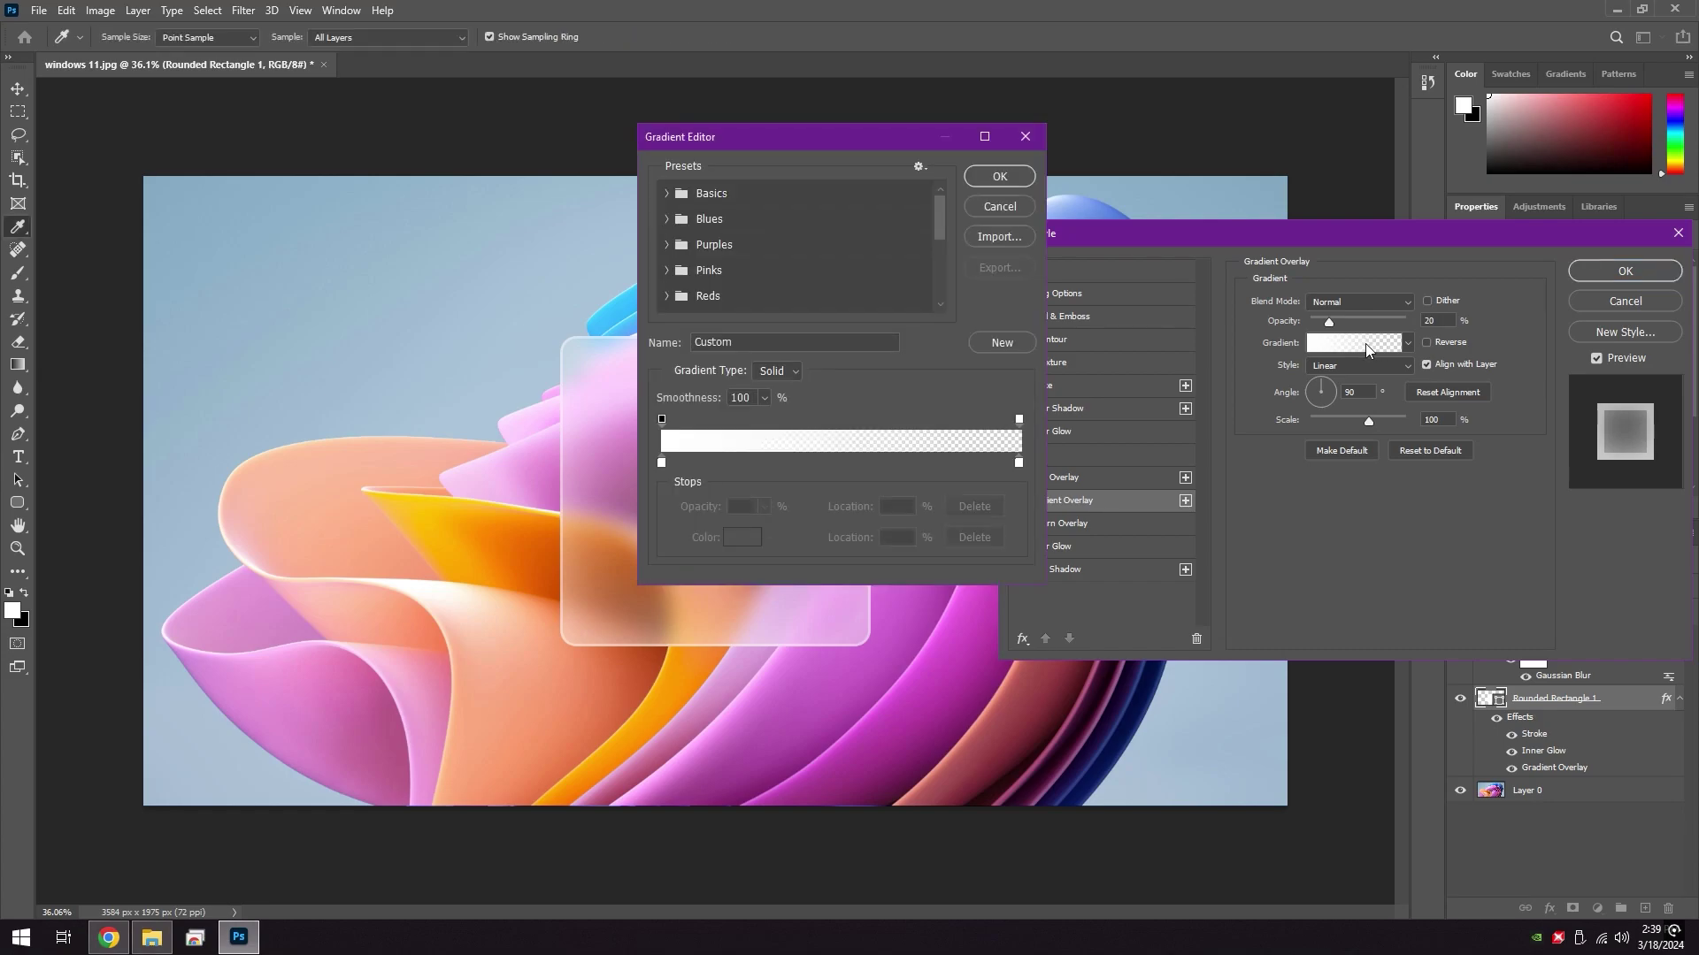
click(667, 195)
click(776, 234)
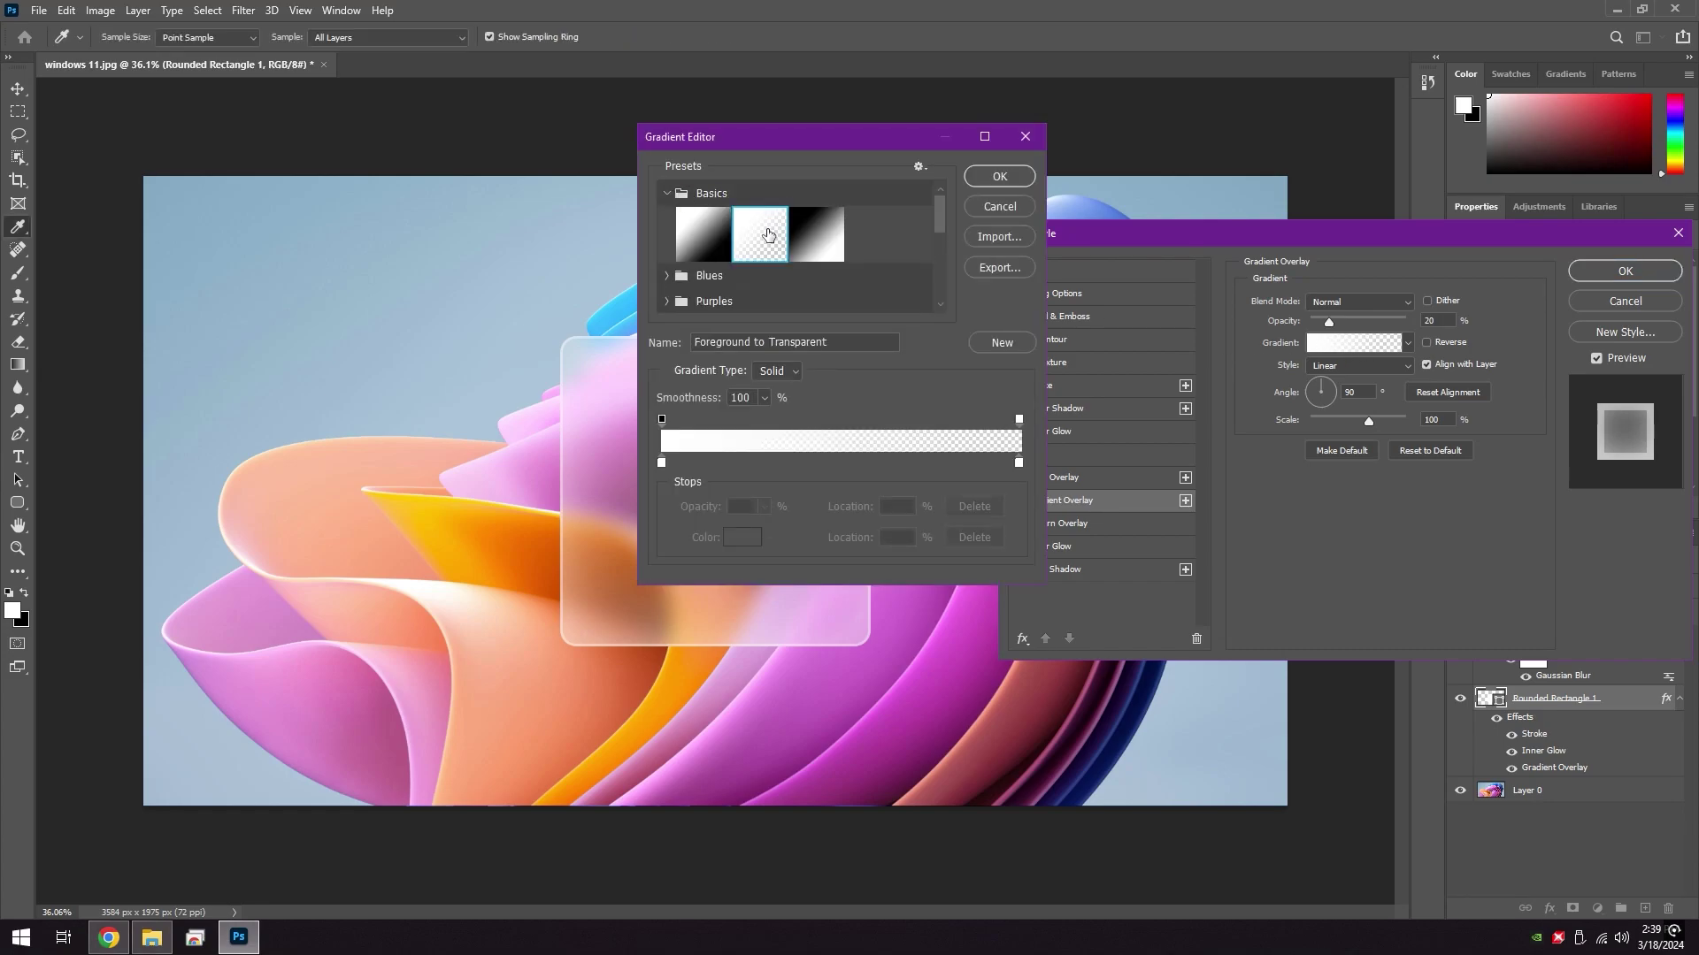
click(991, 180)
- Examine the colours of both gradient stops and the opacity of the end stop in the overlay's Gradient Editor
click(1342, 345)
drag(661, 461, 666, 463)
double_click(662, 463)
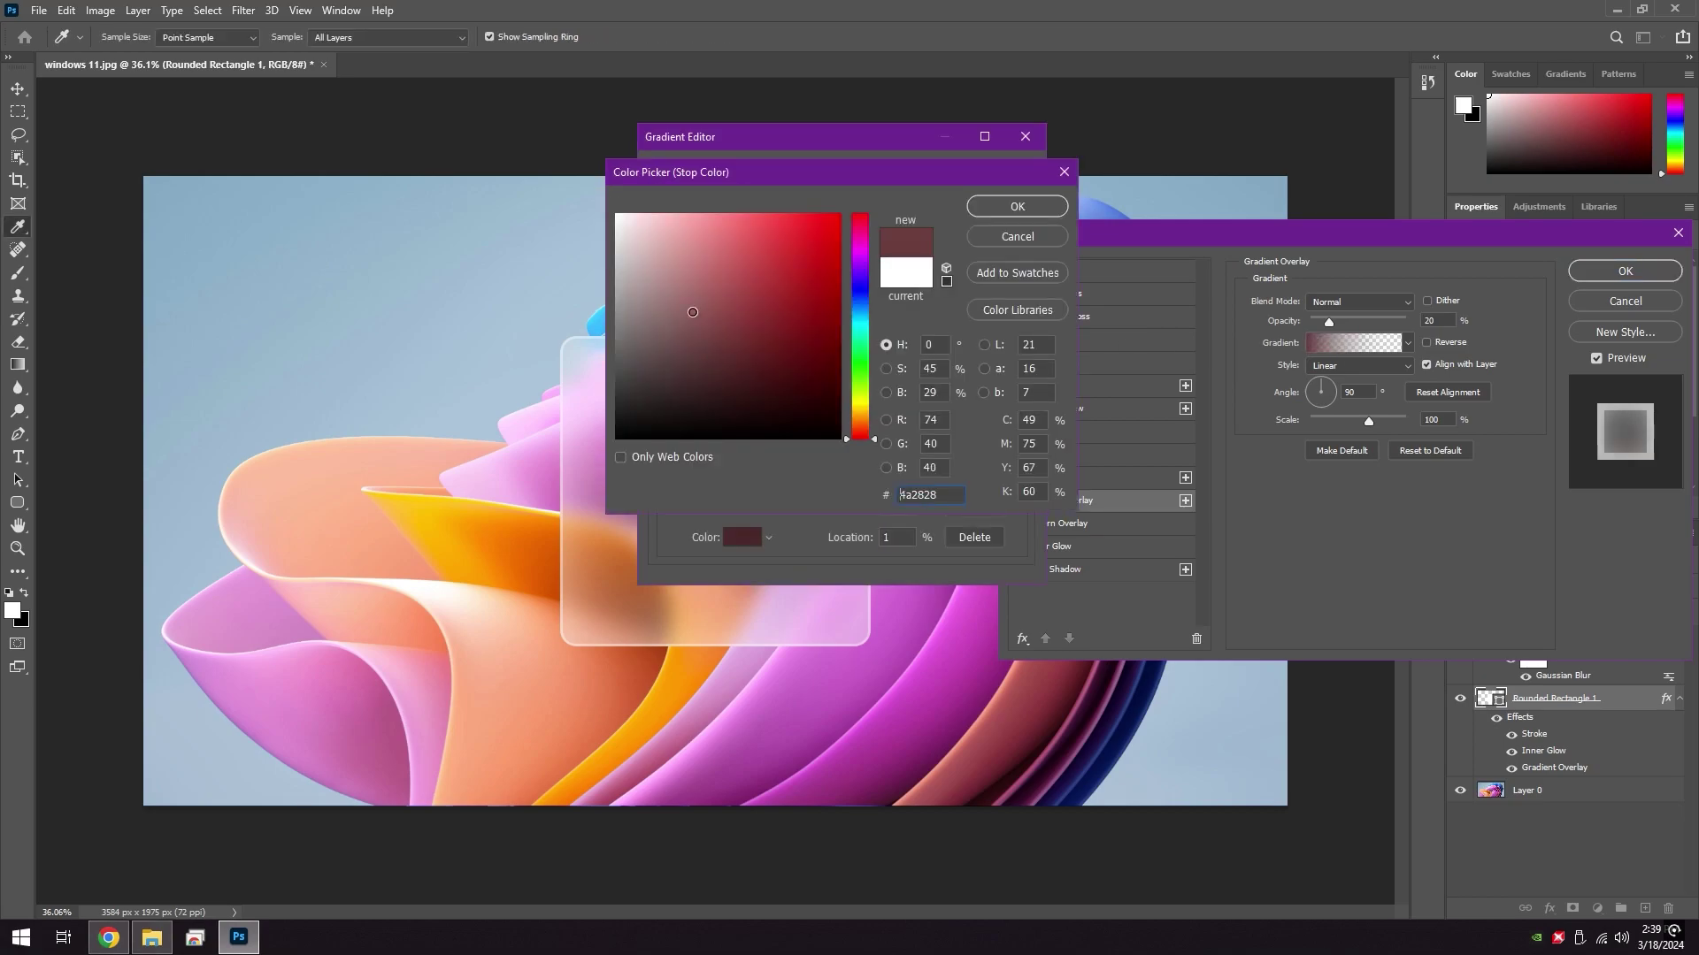
click(990, 207)
drag(664, 466, 615, 465)
double_click(1018, 463)
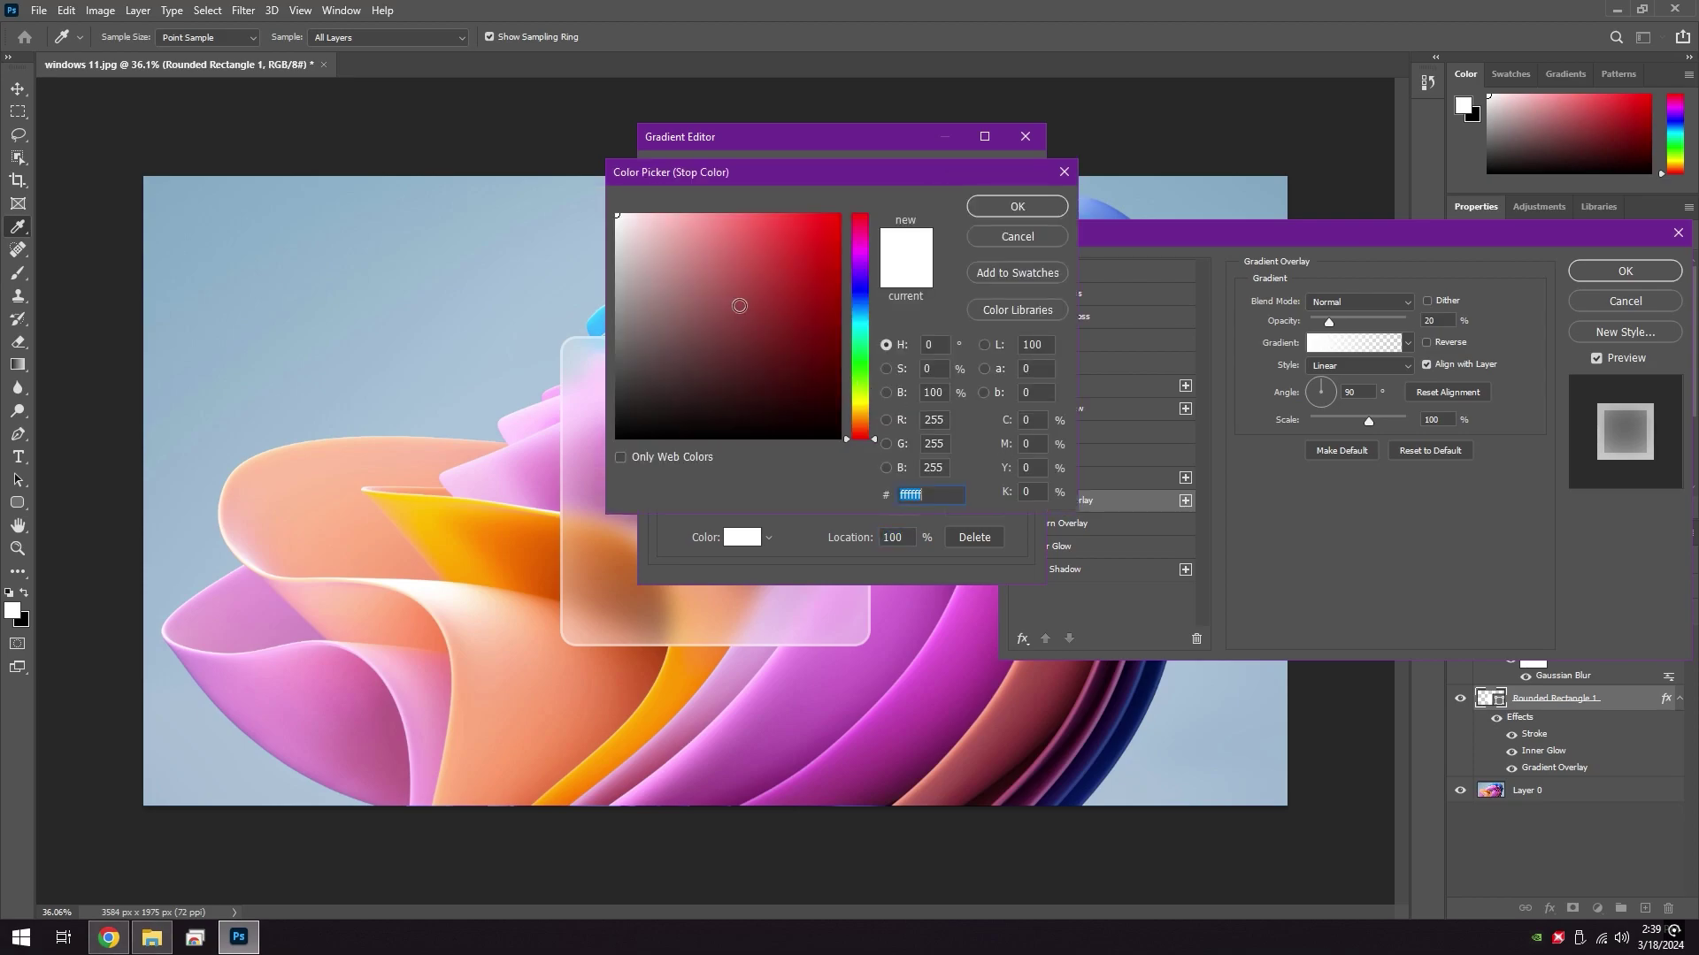
click(1020, 206)
click(1020, 419)
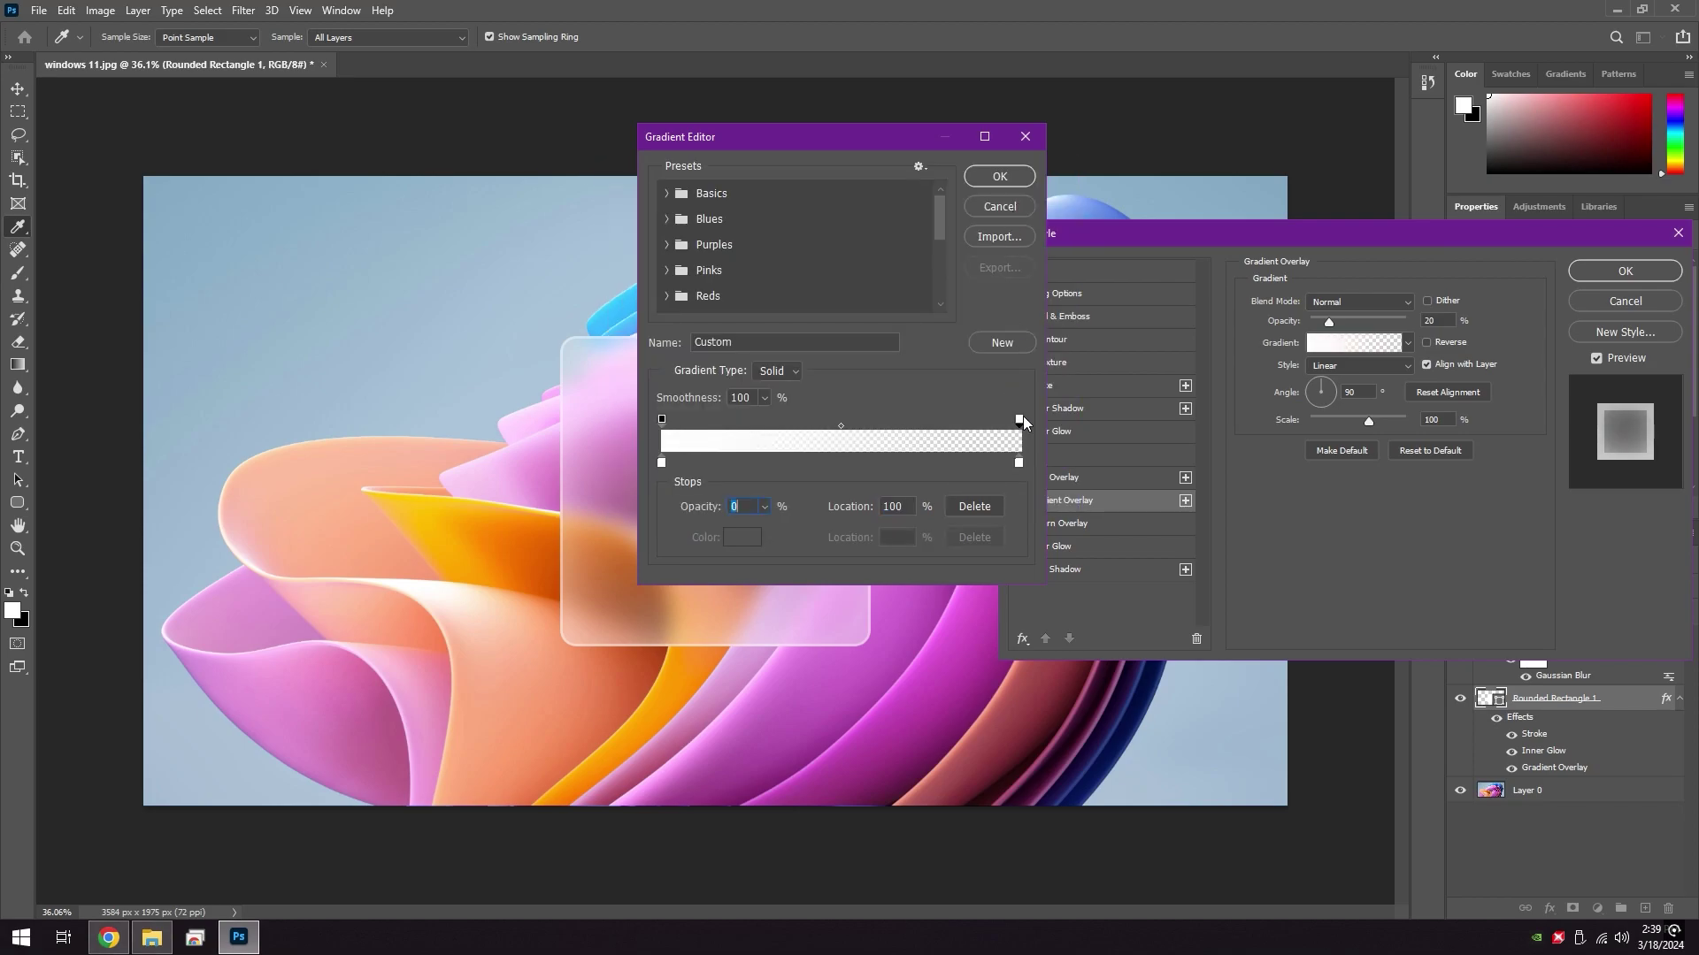
click(766, 507)
mouse_move(768, 531)
mouse_down()
mouse_move(800, 531)
mouse_move(761, 531)
mouse_up()
click(999, 177)
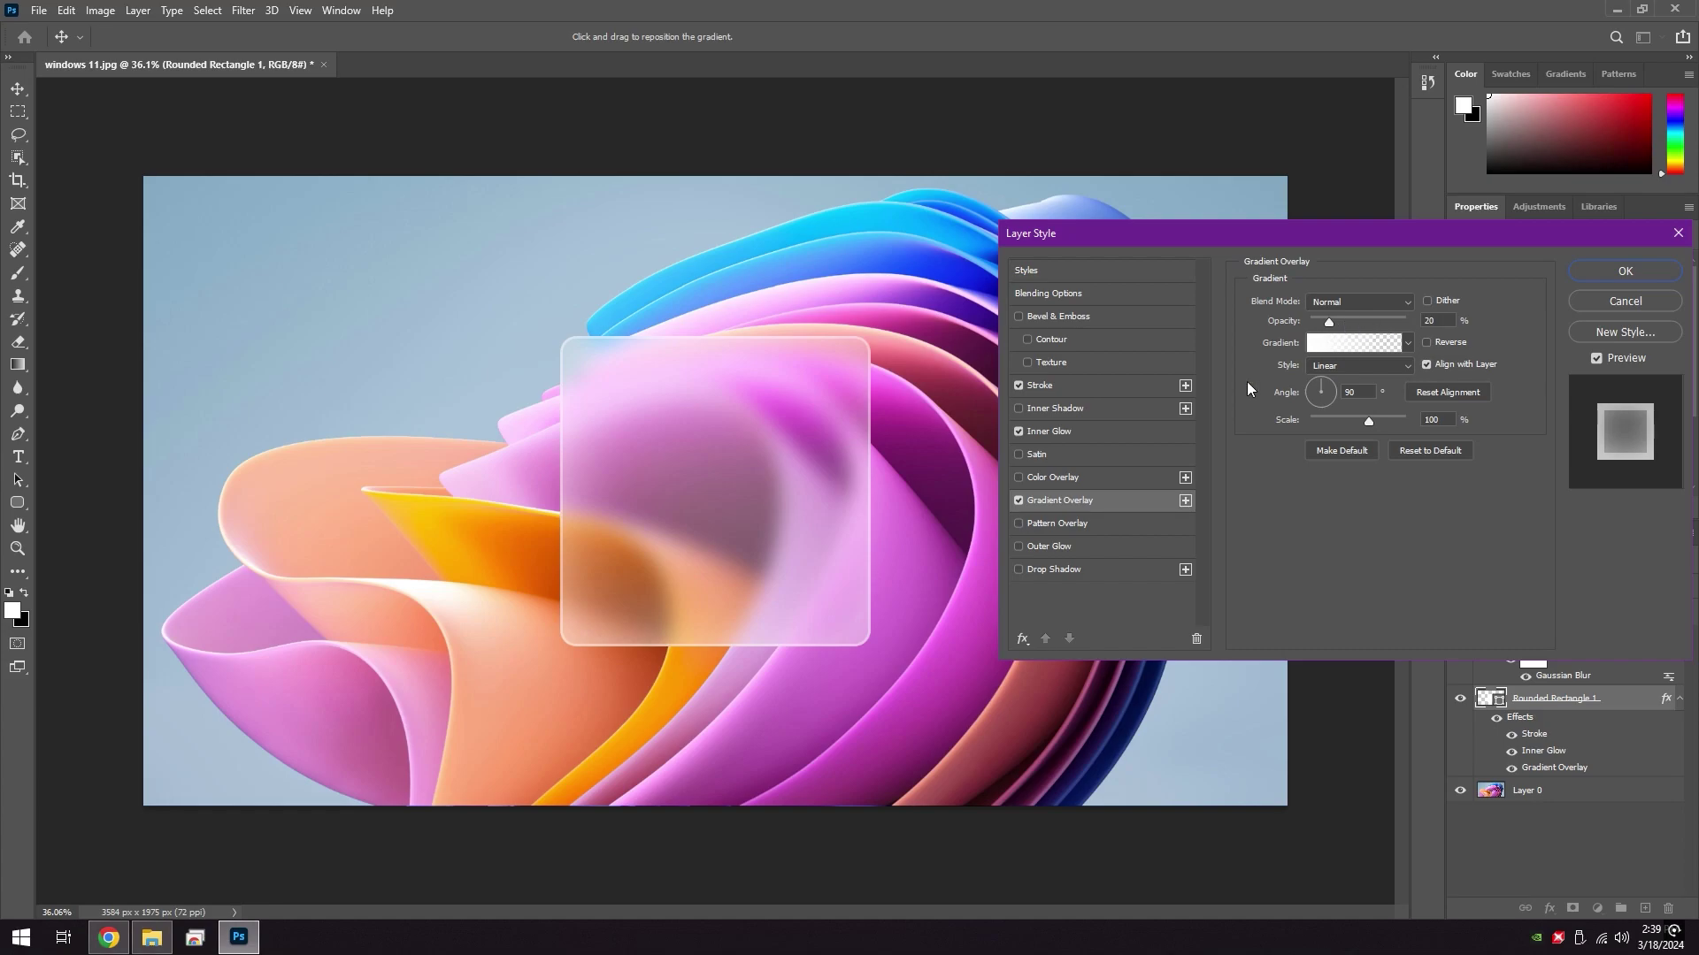
- Add a Normal-mode Drop Shadow with 30% opacity, 20 px distance, 5% spread and 35 px size, apply the layer style and collapse the effects list
click(1047, 570)
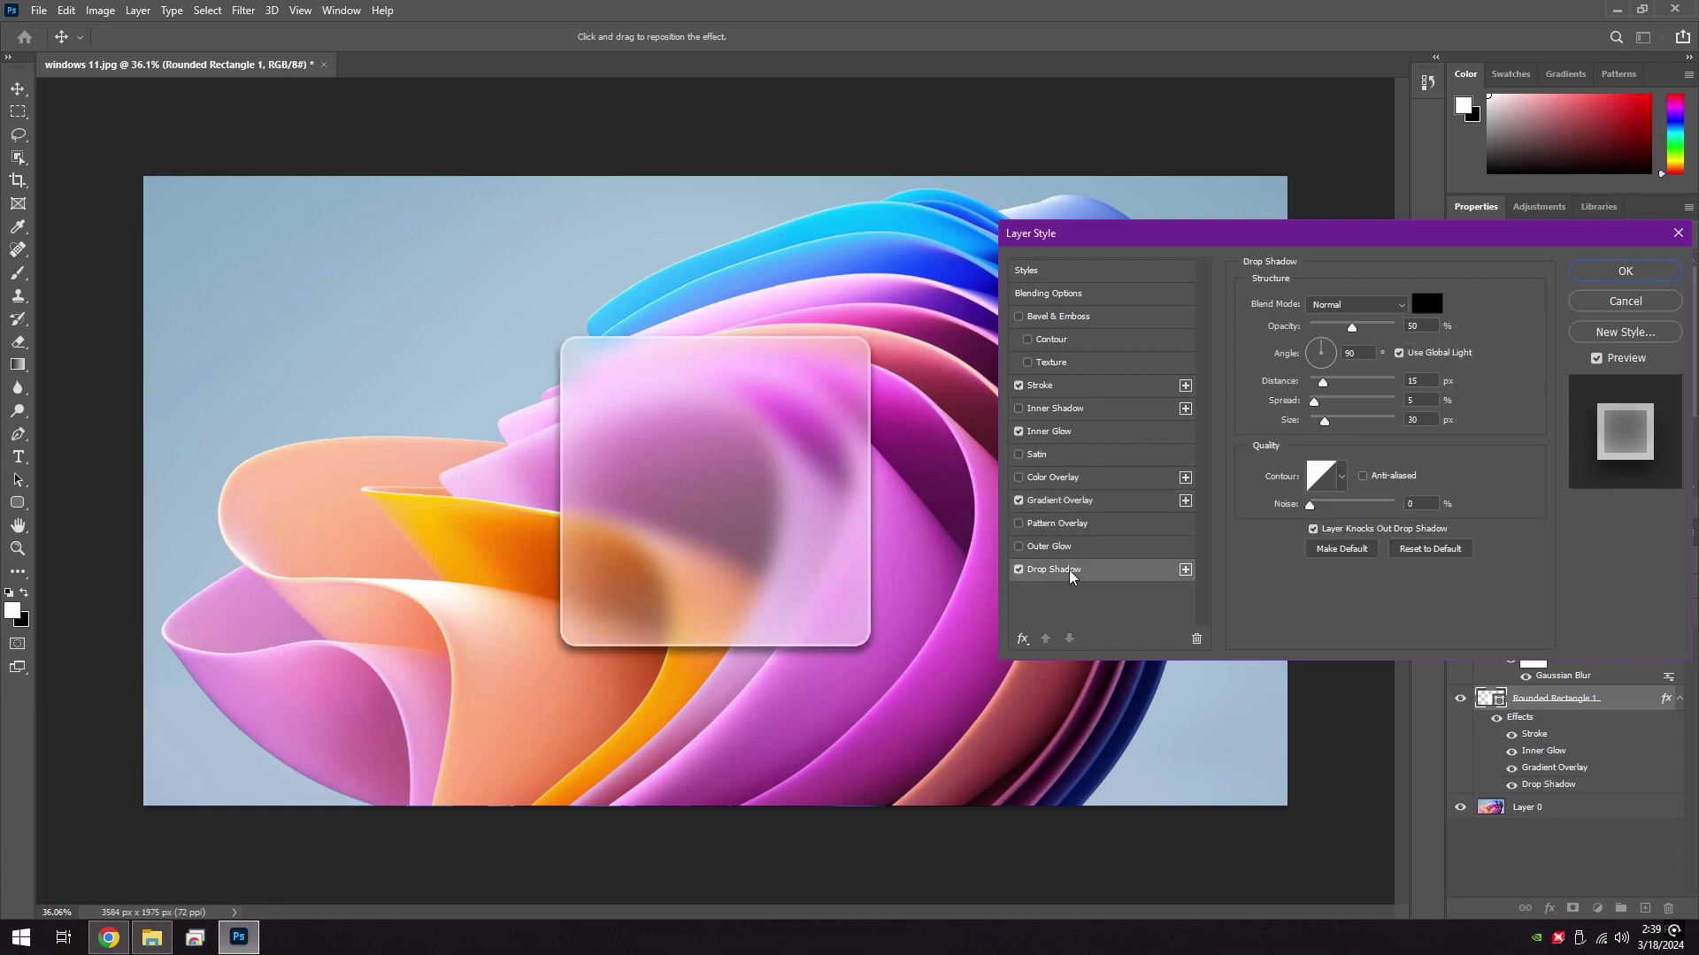
double_click(1410, 327)
text(50)
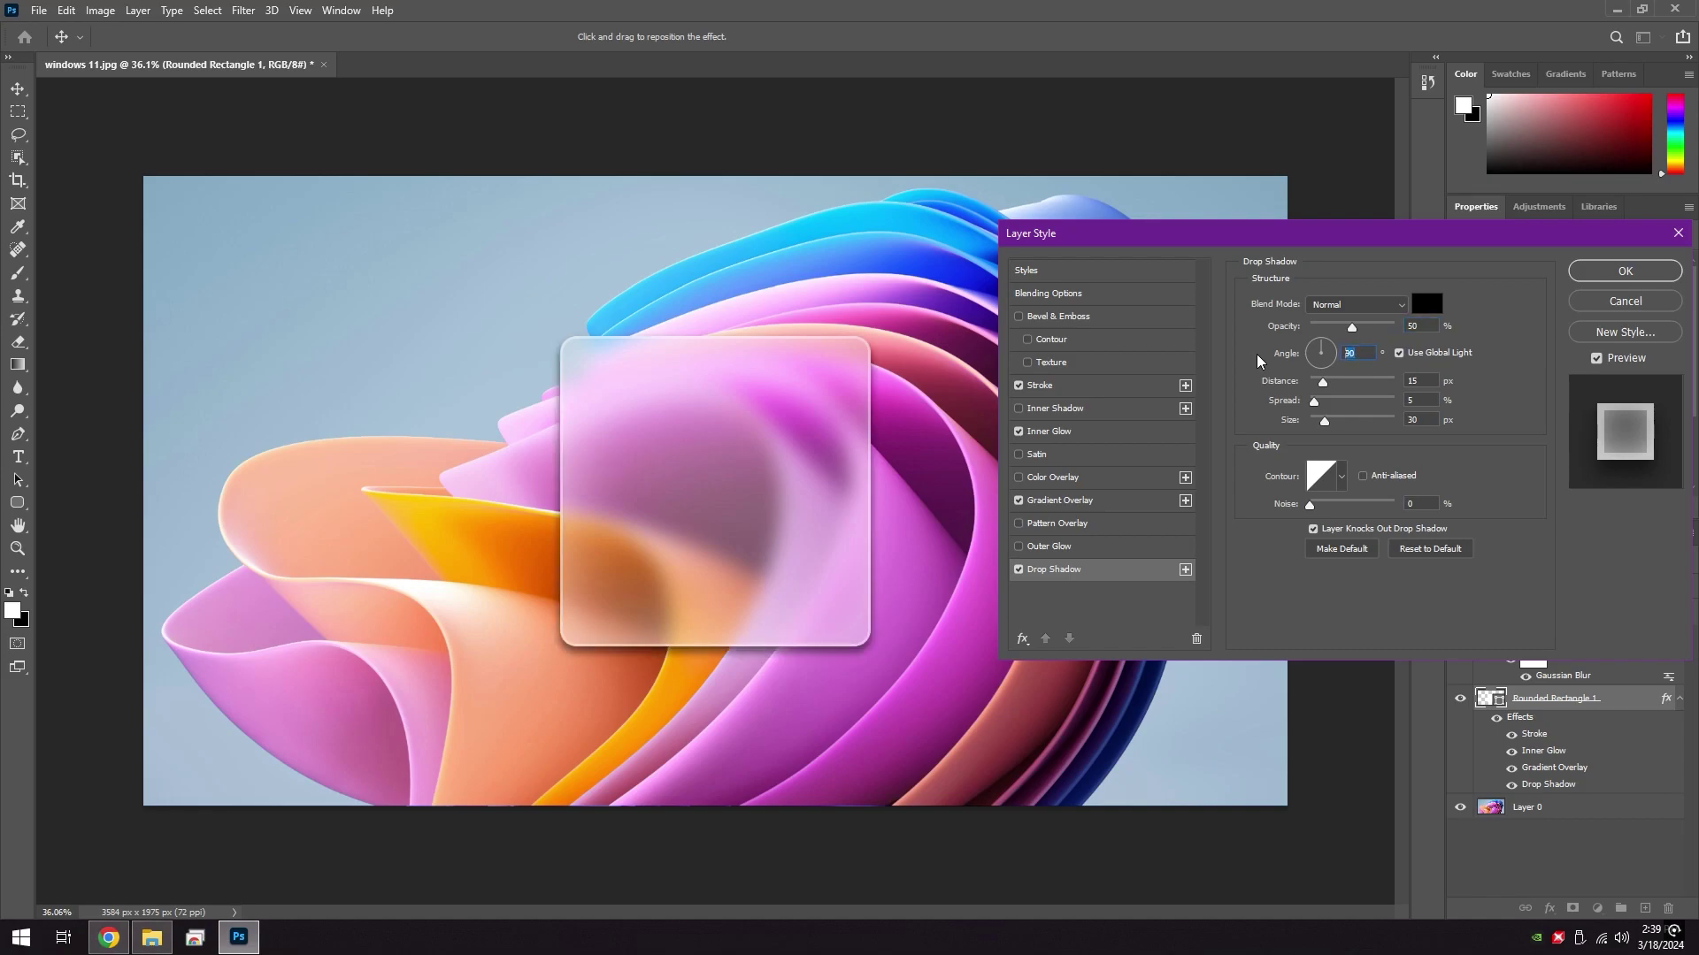
click(1354, 304)
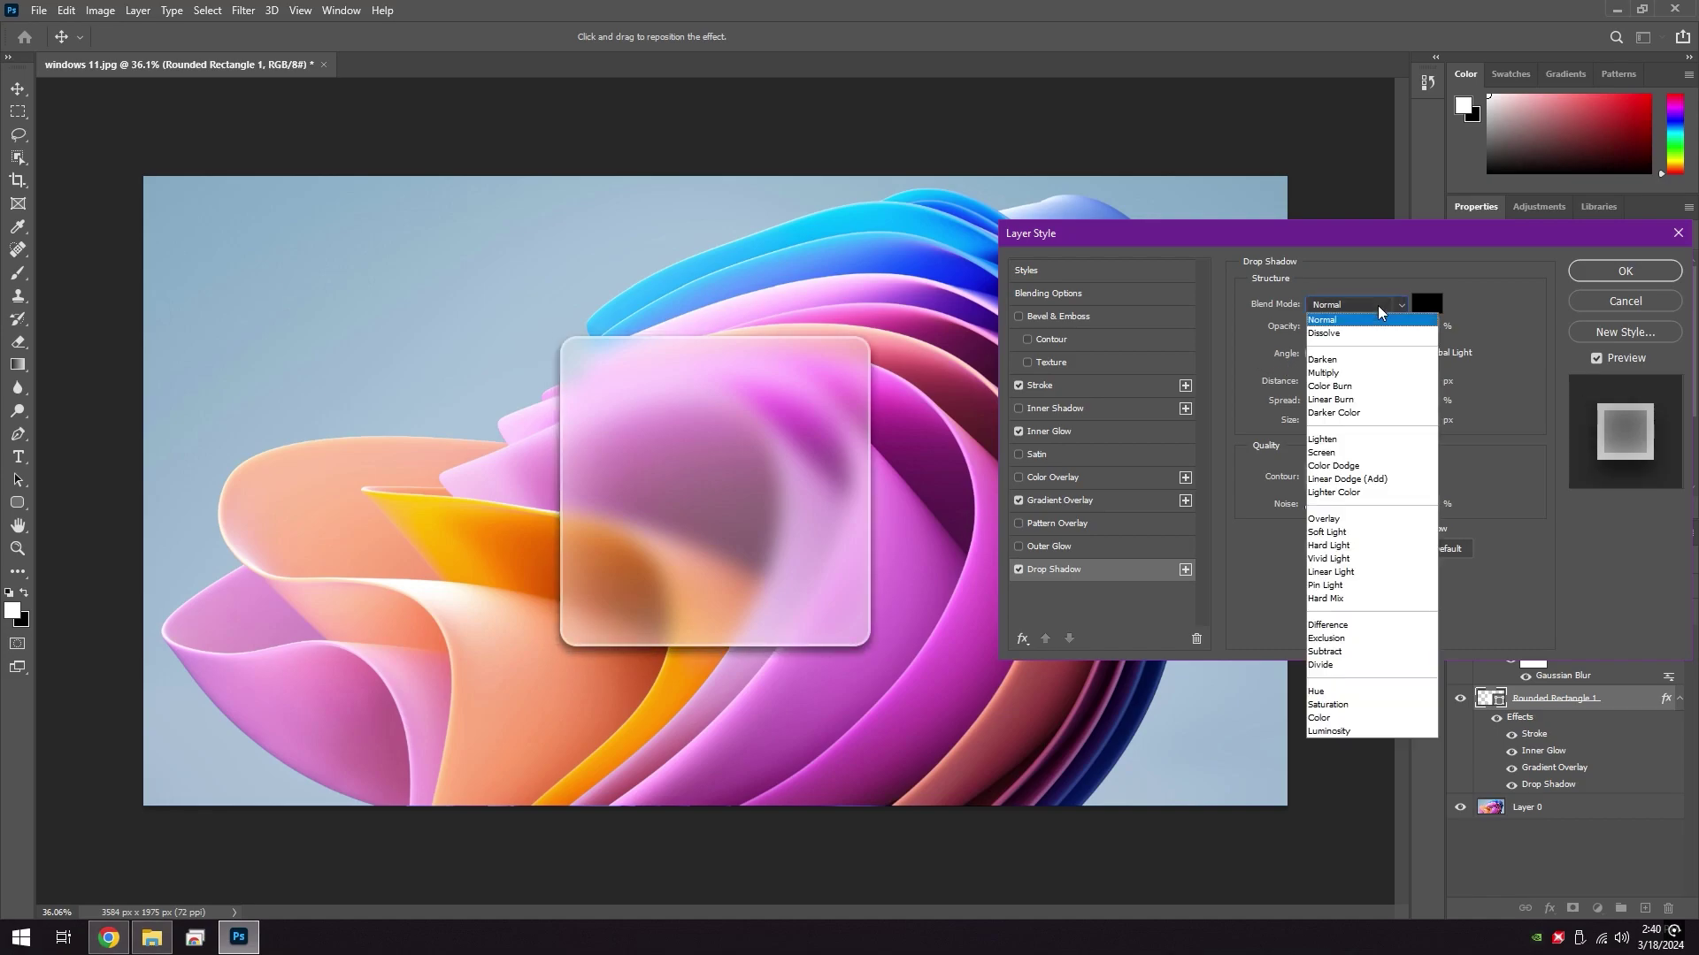
click(1335, 323)
text(15)
text(20)
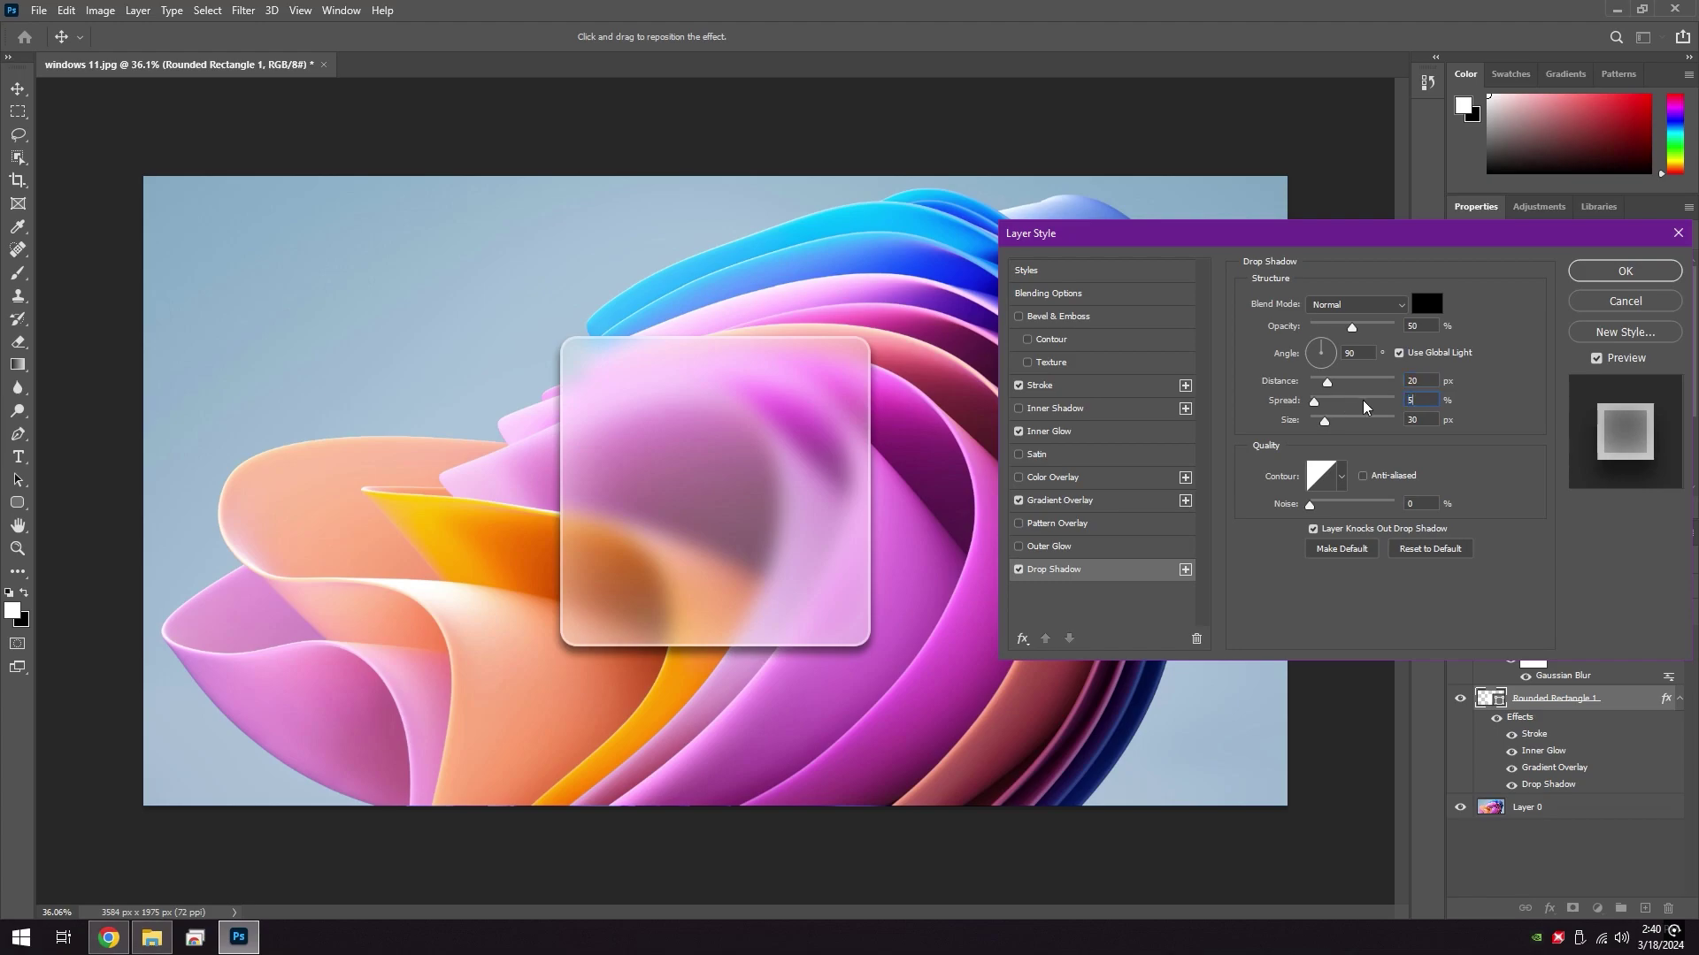
text(35)
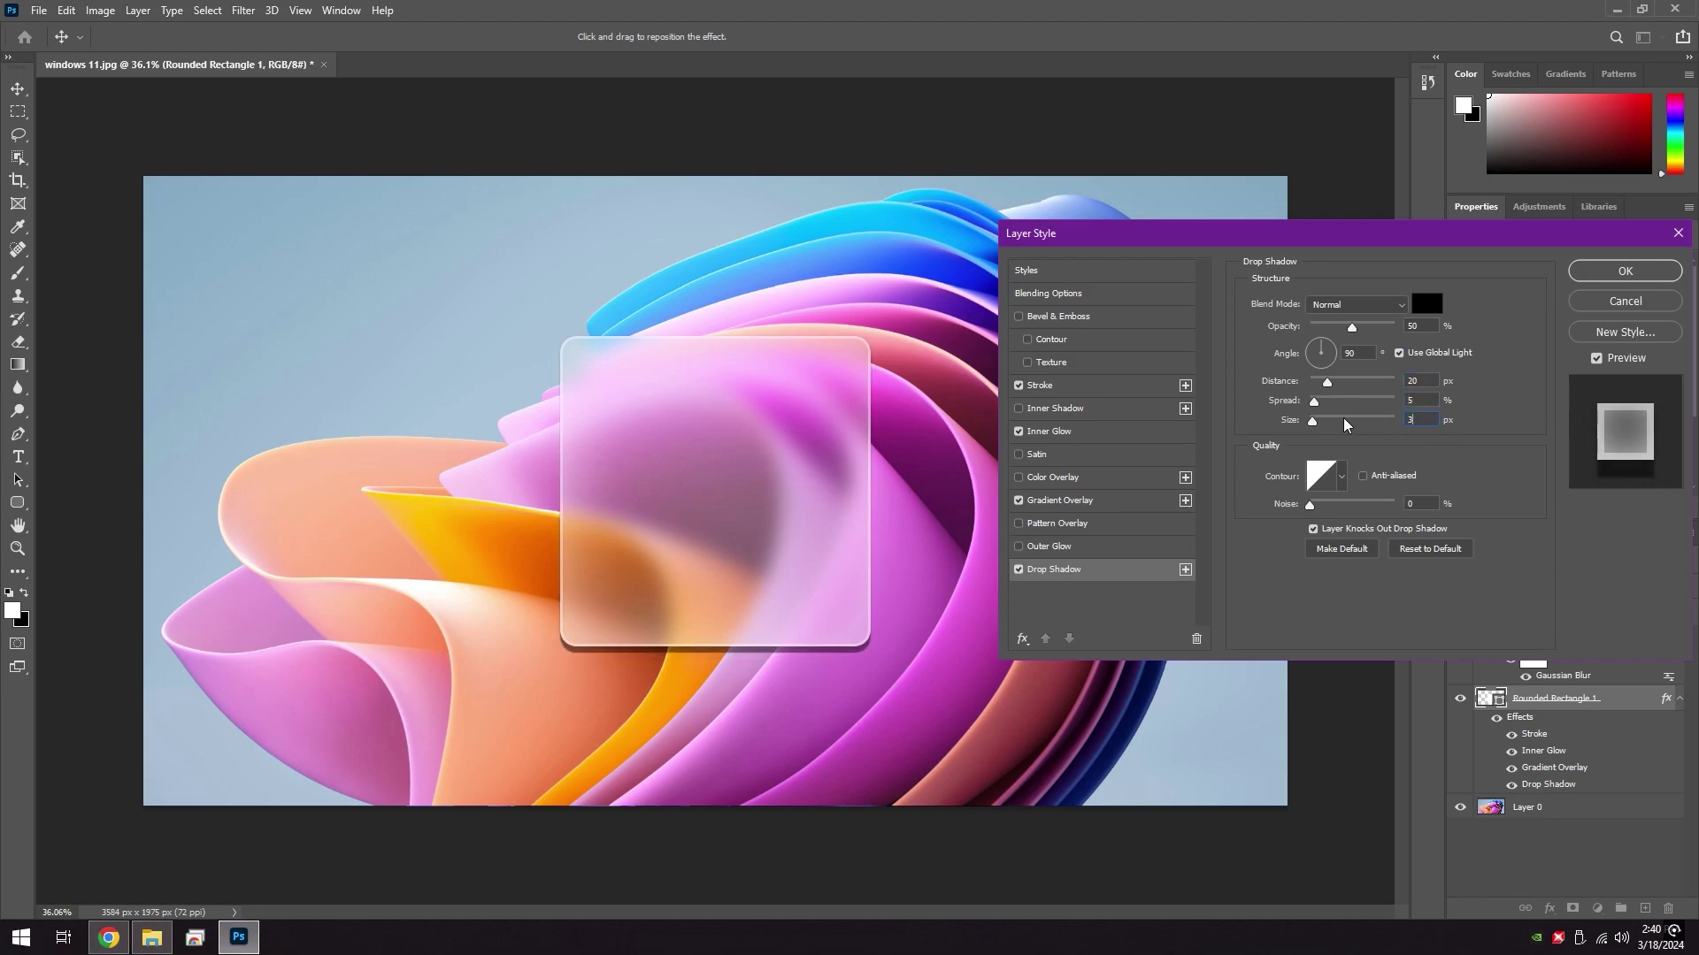
text(30)
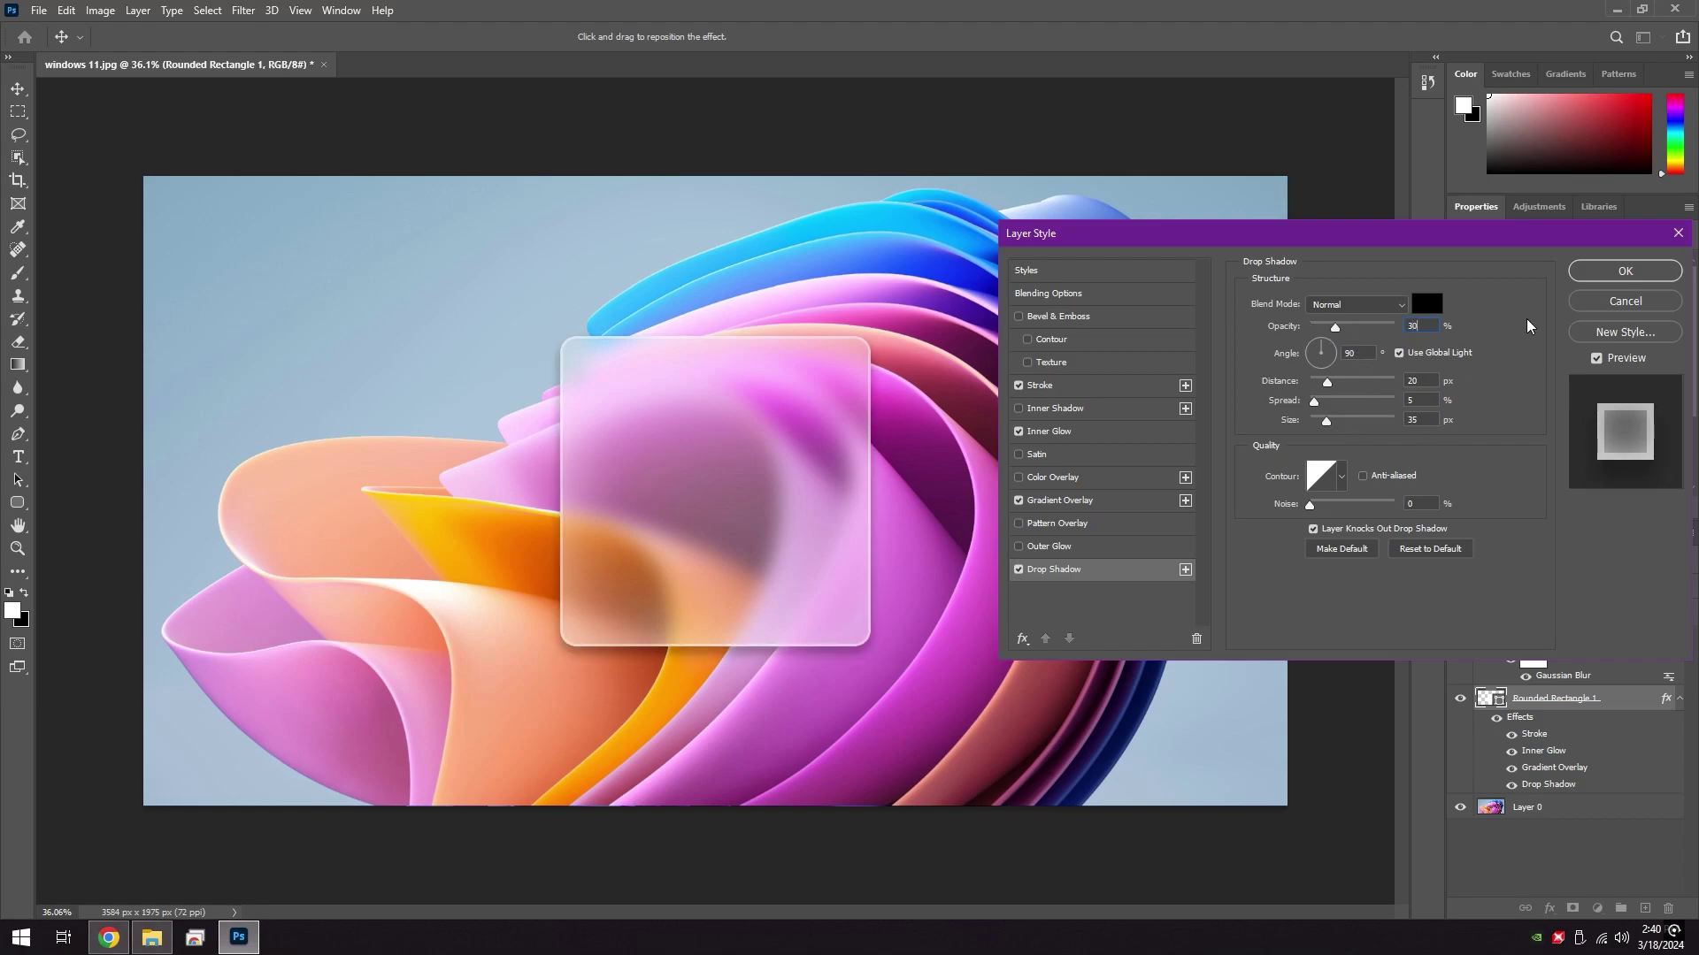
click(1625, 271)
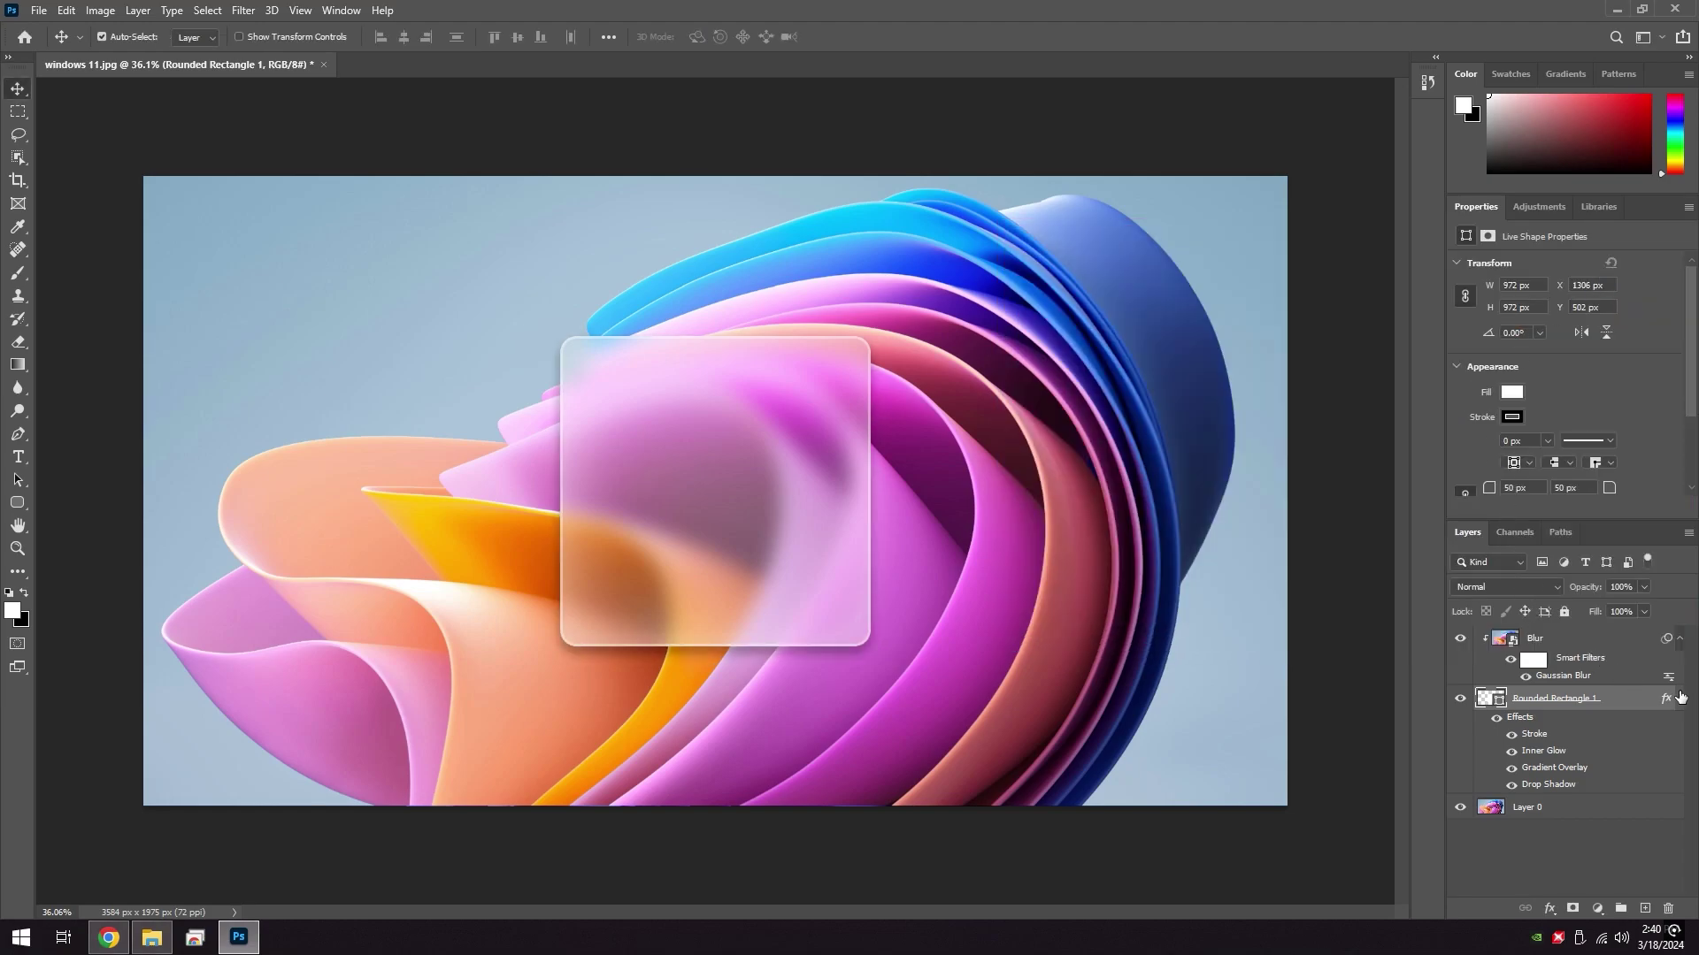
click(1679, 699)
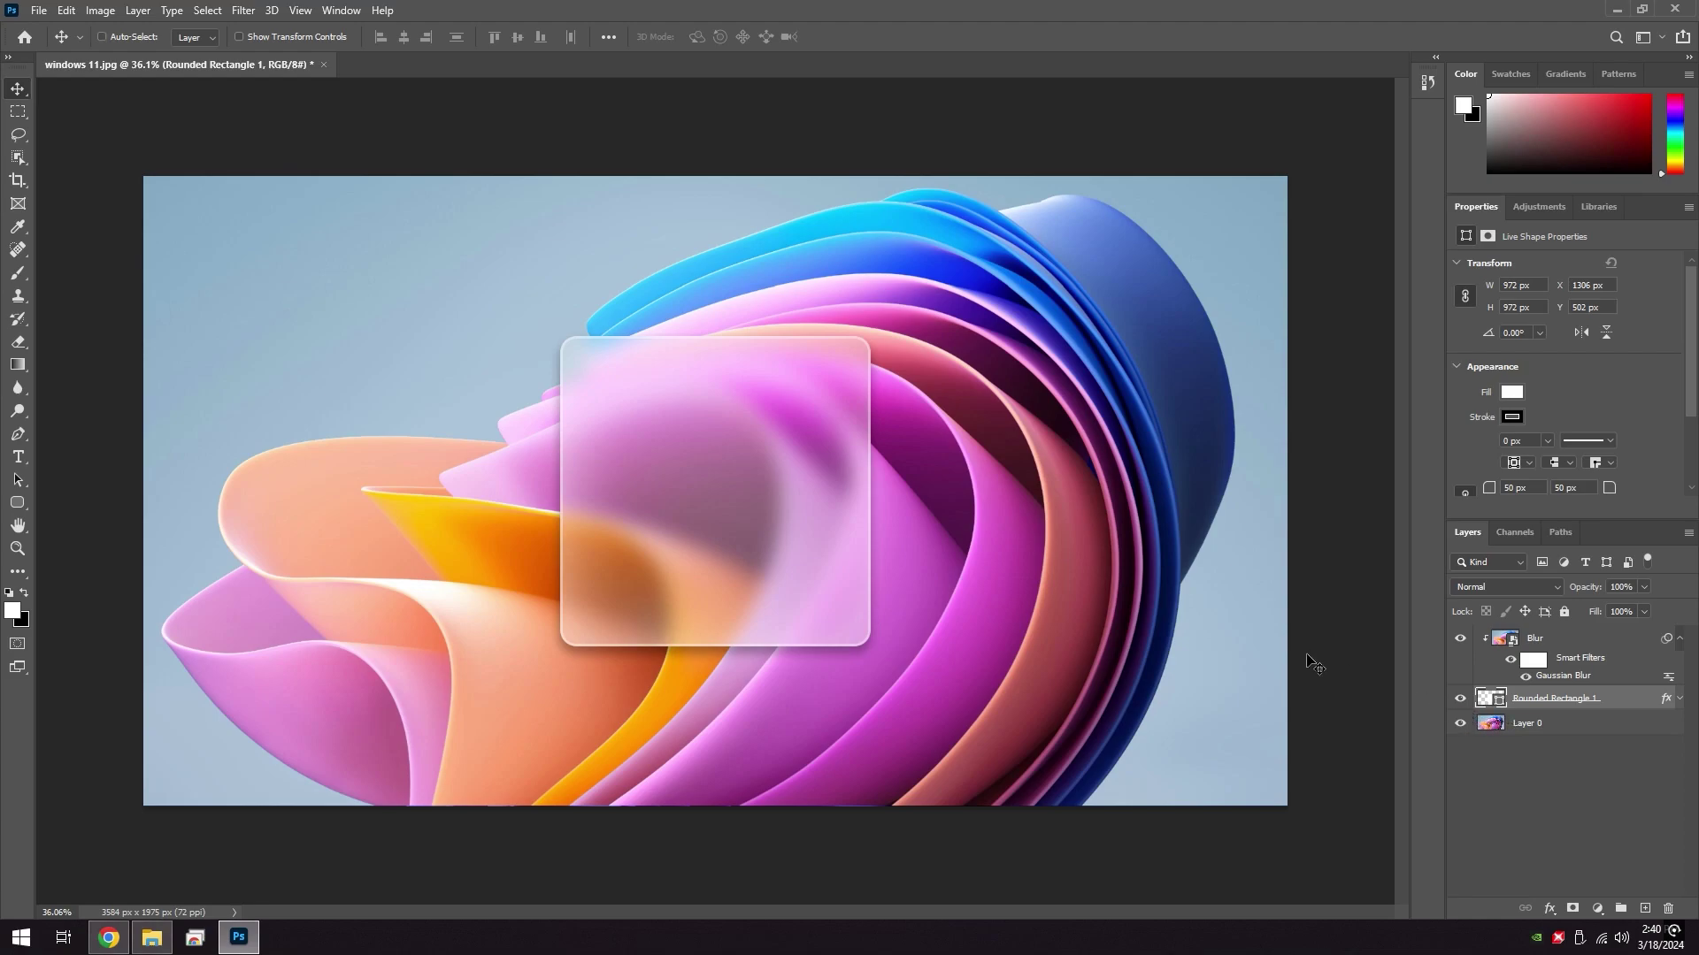
key(ctrl+t)
drag(847, 504, 725, 517)
click(847, 36)
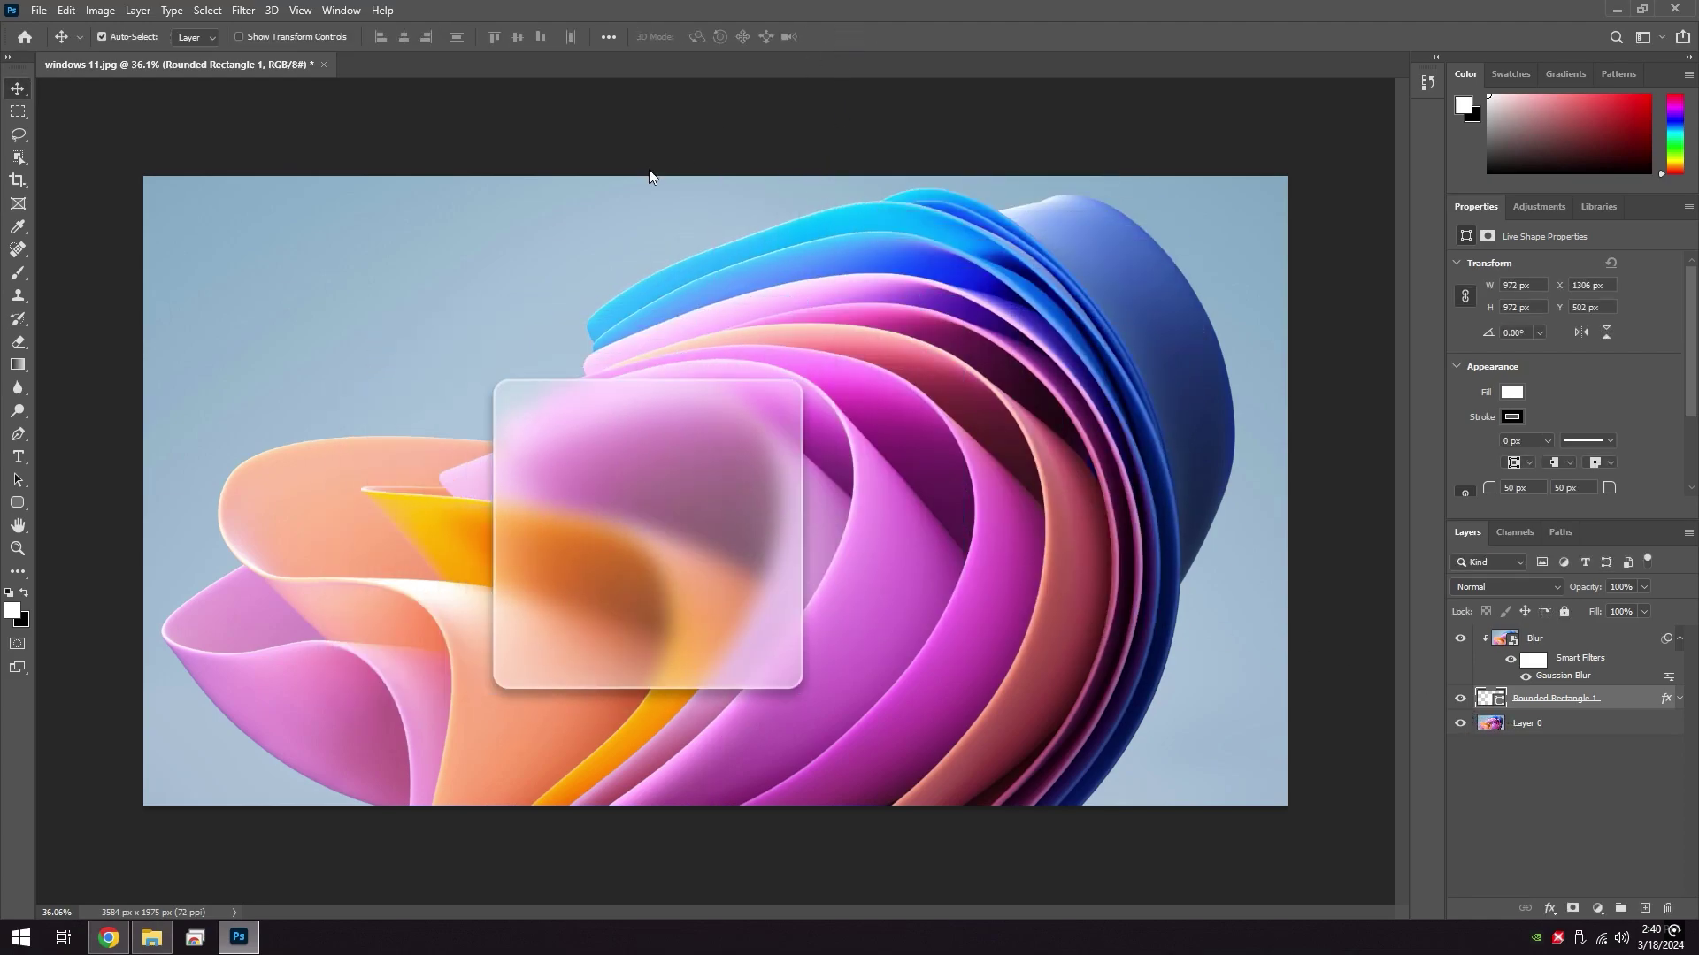
- Add white, centred Arial Bold text reading "YOUR TEXT" in a box about 1073 by 1008 px, directly above Layer 0
click(1556, 778)
click(1553, 731)
key(t)
drag(463, 236, 805, 557)
text(YOUR )
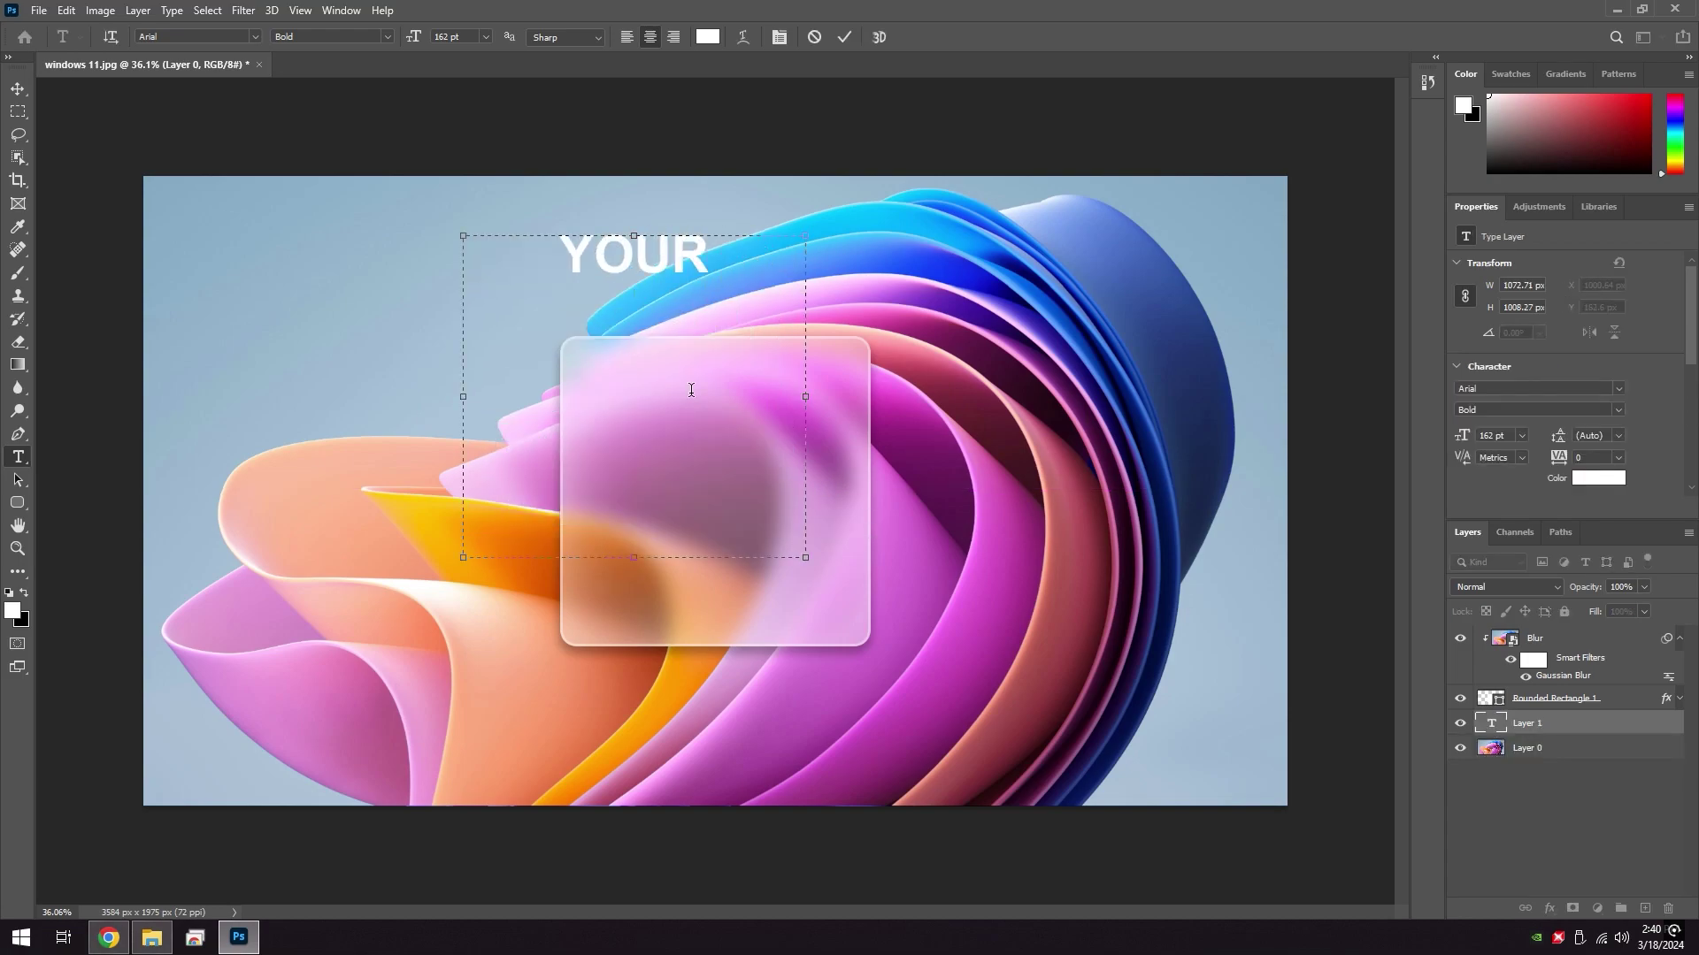
text(TEXT)
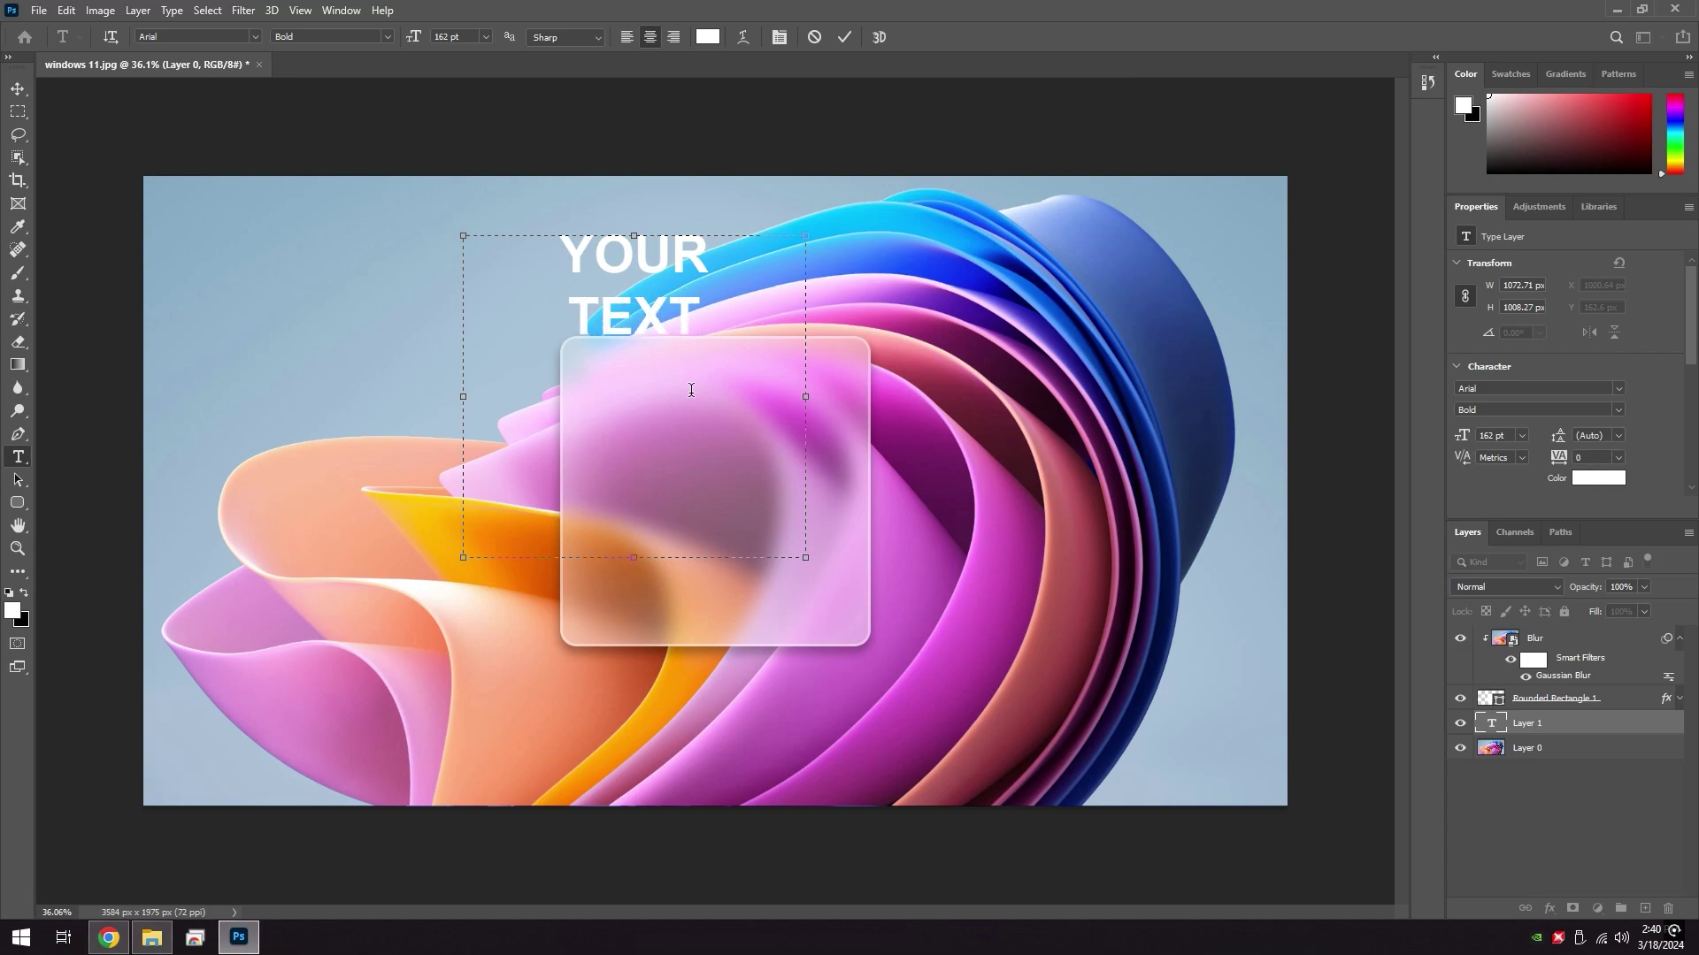
click(843, 37)
click(25, 89)
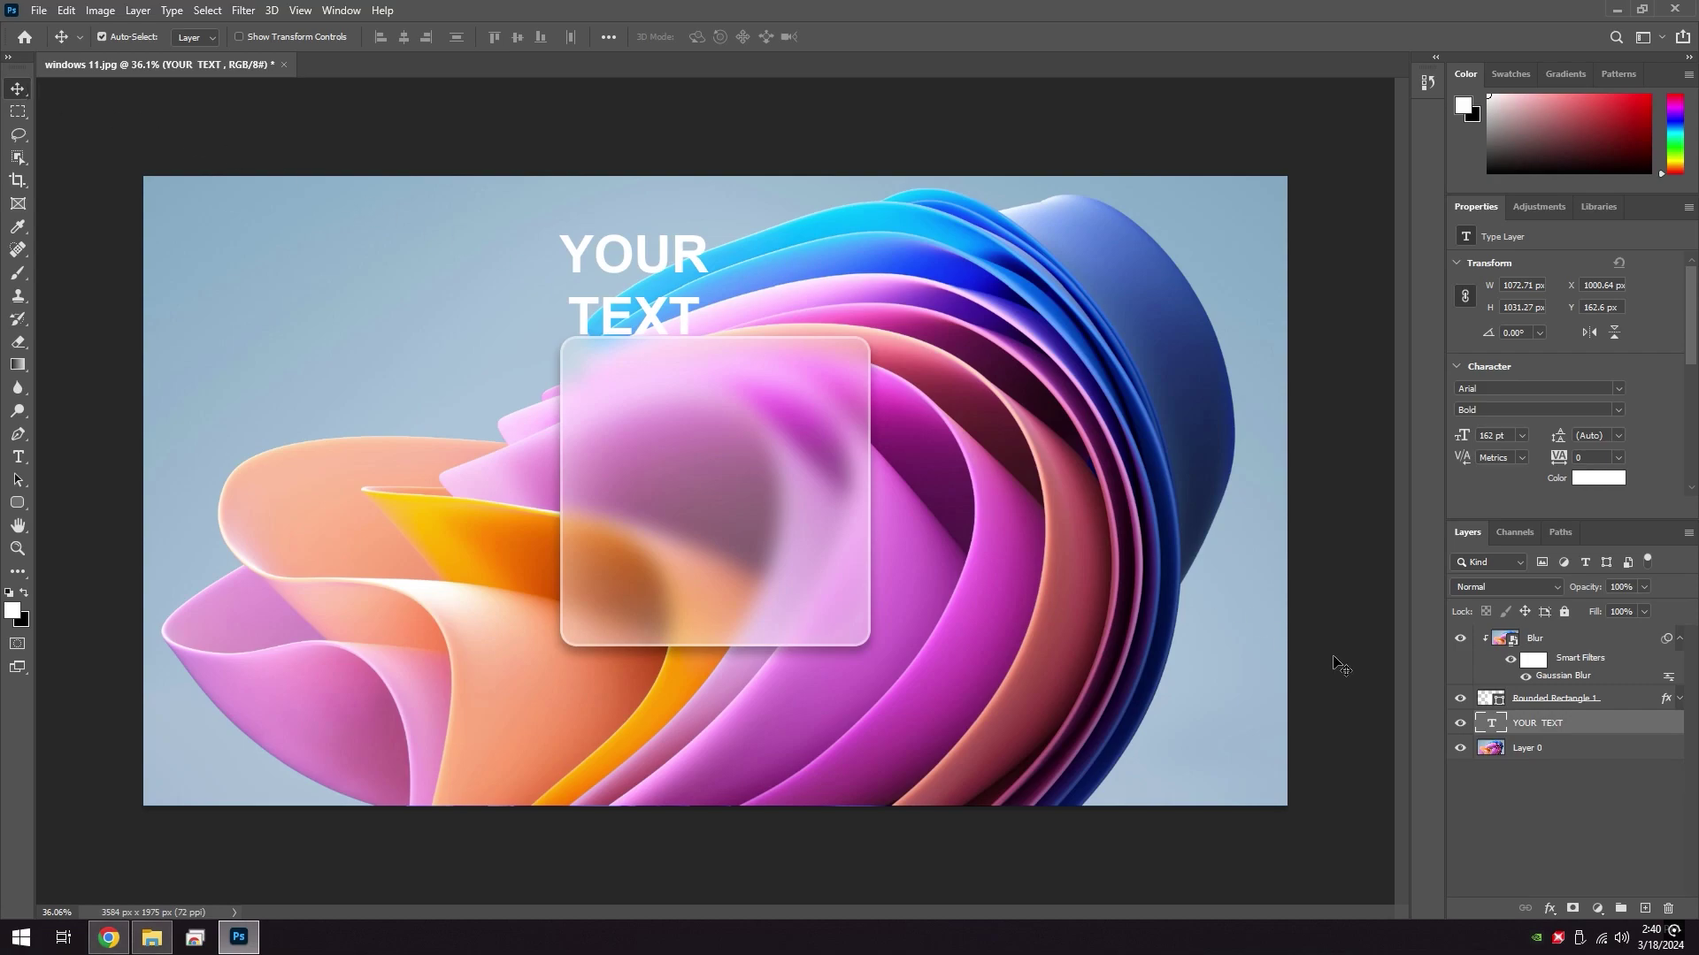
- Bring the YOUR TEXT layer to the top of the layer stack and move the text onto the glass rectangle
drag(1525, 626, 1526, 630)
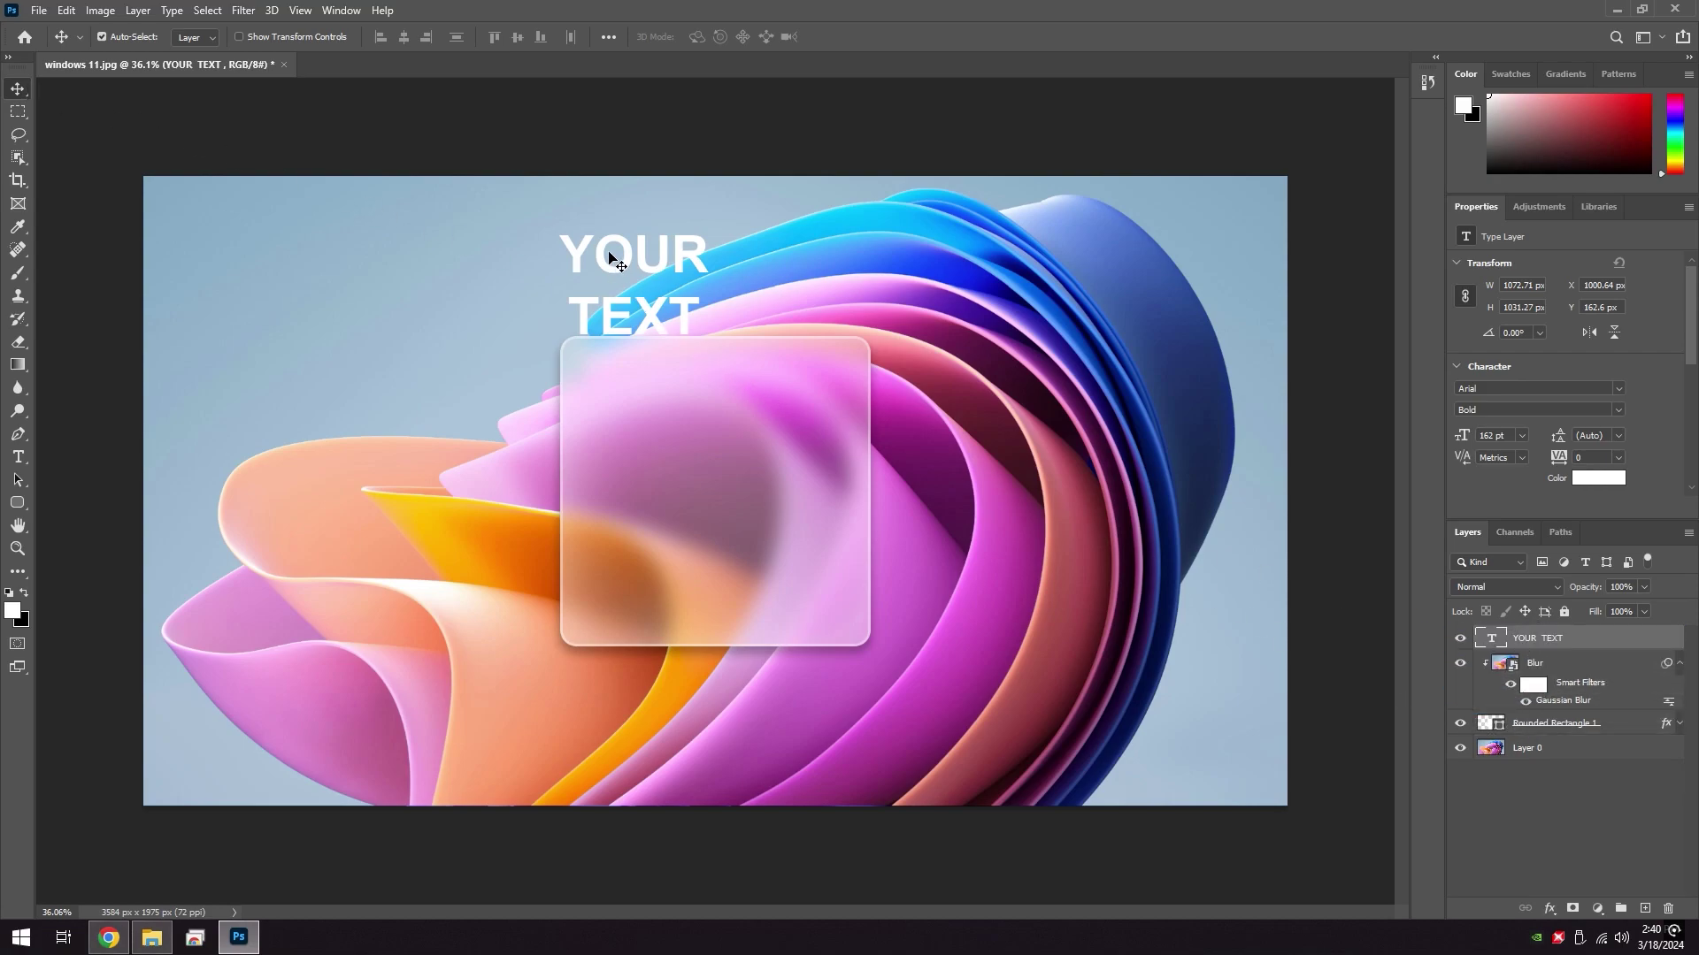
drag(594, 258, 679, 474)
- Set the font size of YOUR TEXT to 237 pt and move the text up to the middle of the glass rectangle
double_click(1490, 638)
drag(413, 41, 489, 41)
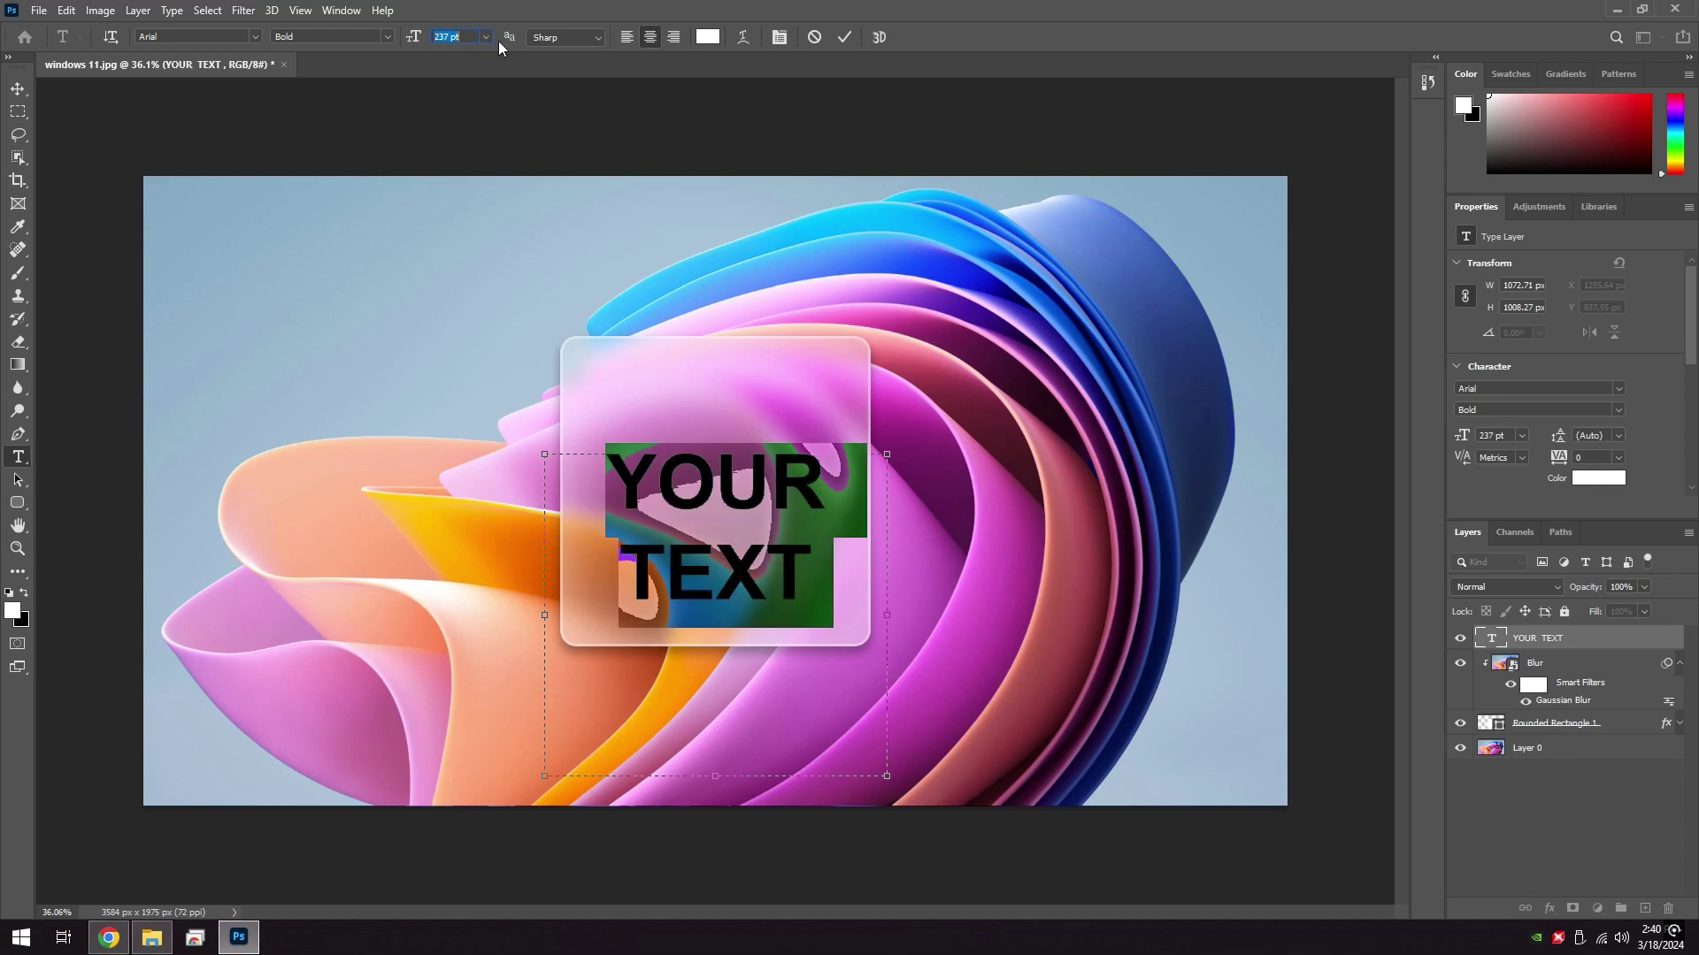
click(844, 37)
key(v)
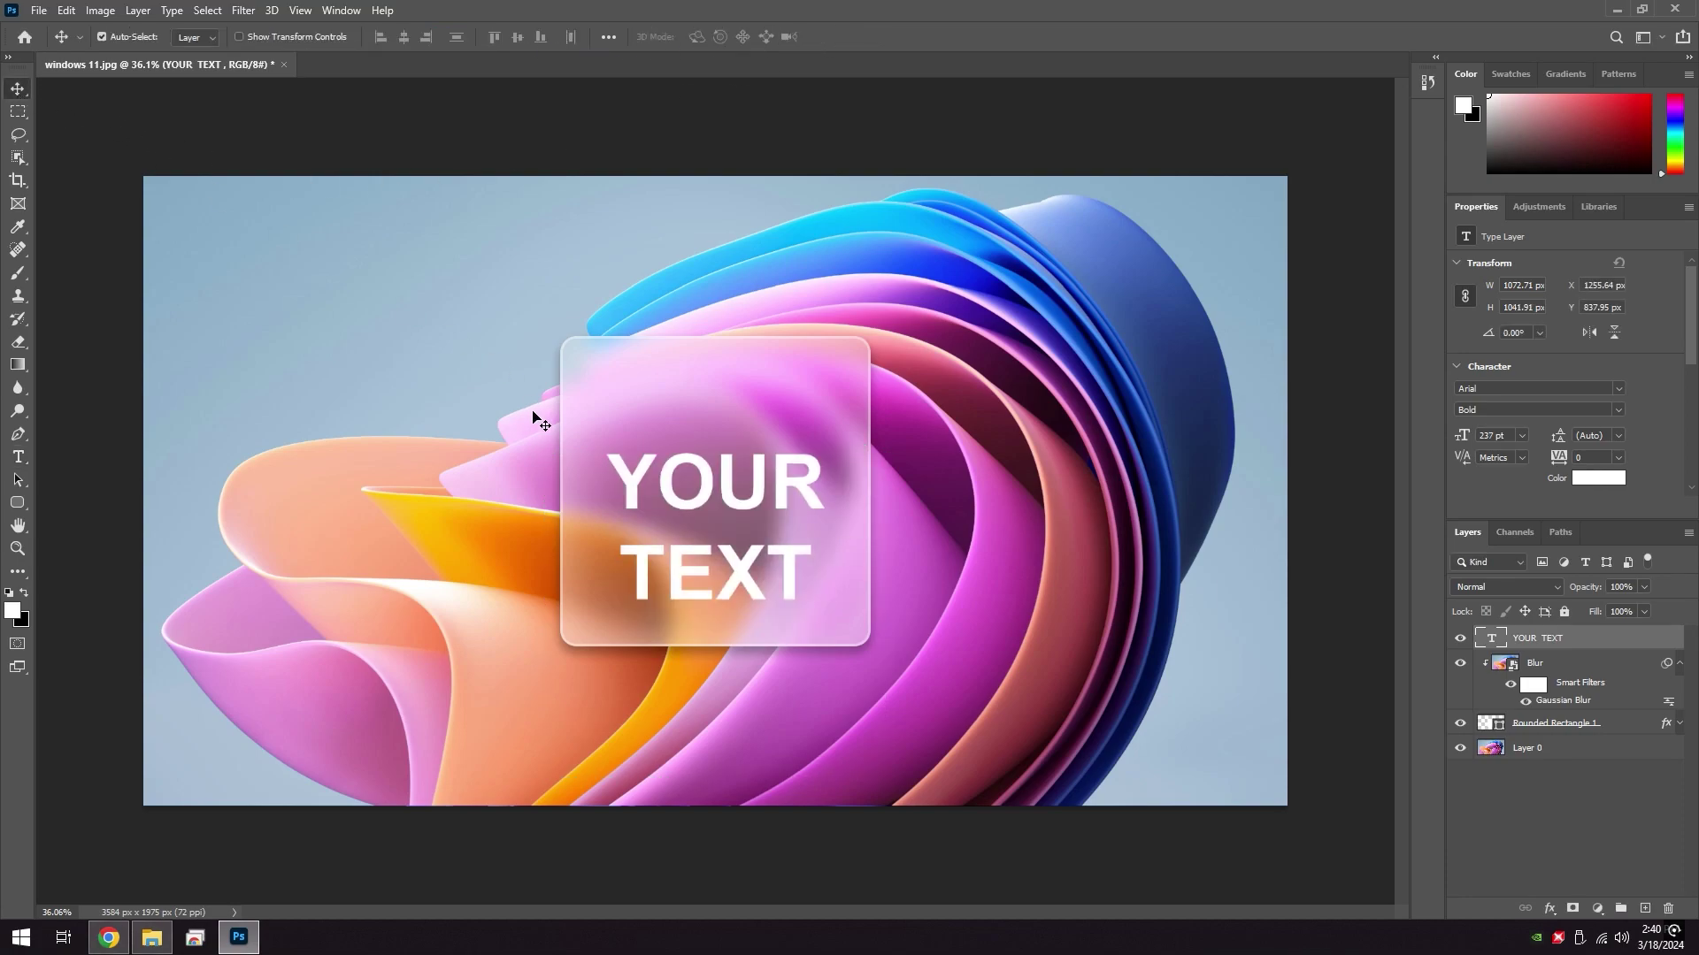
drag(632, 485, 634, 448)
- Add a Drop Shadow with 5 px distance and 5 px size to the text, and collapse the effects and filter lists
click(1548, 908)
click(1573, 909)
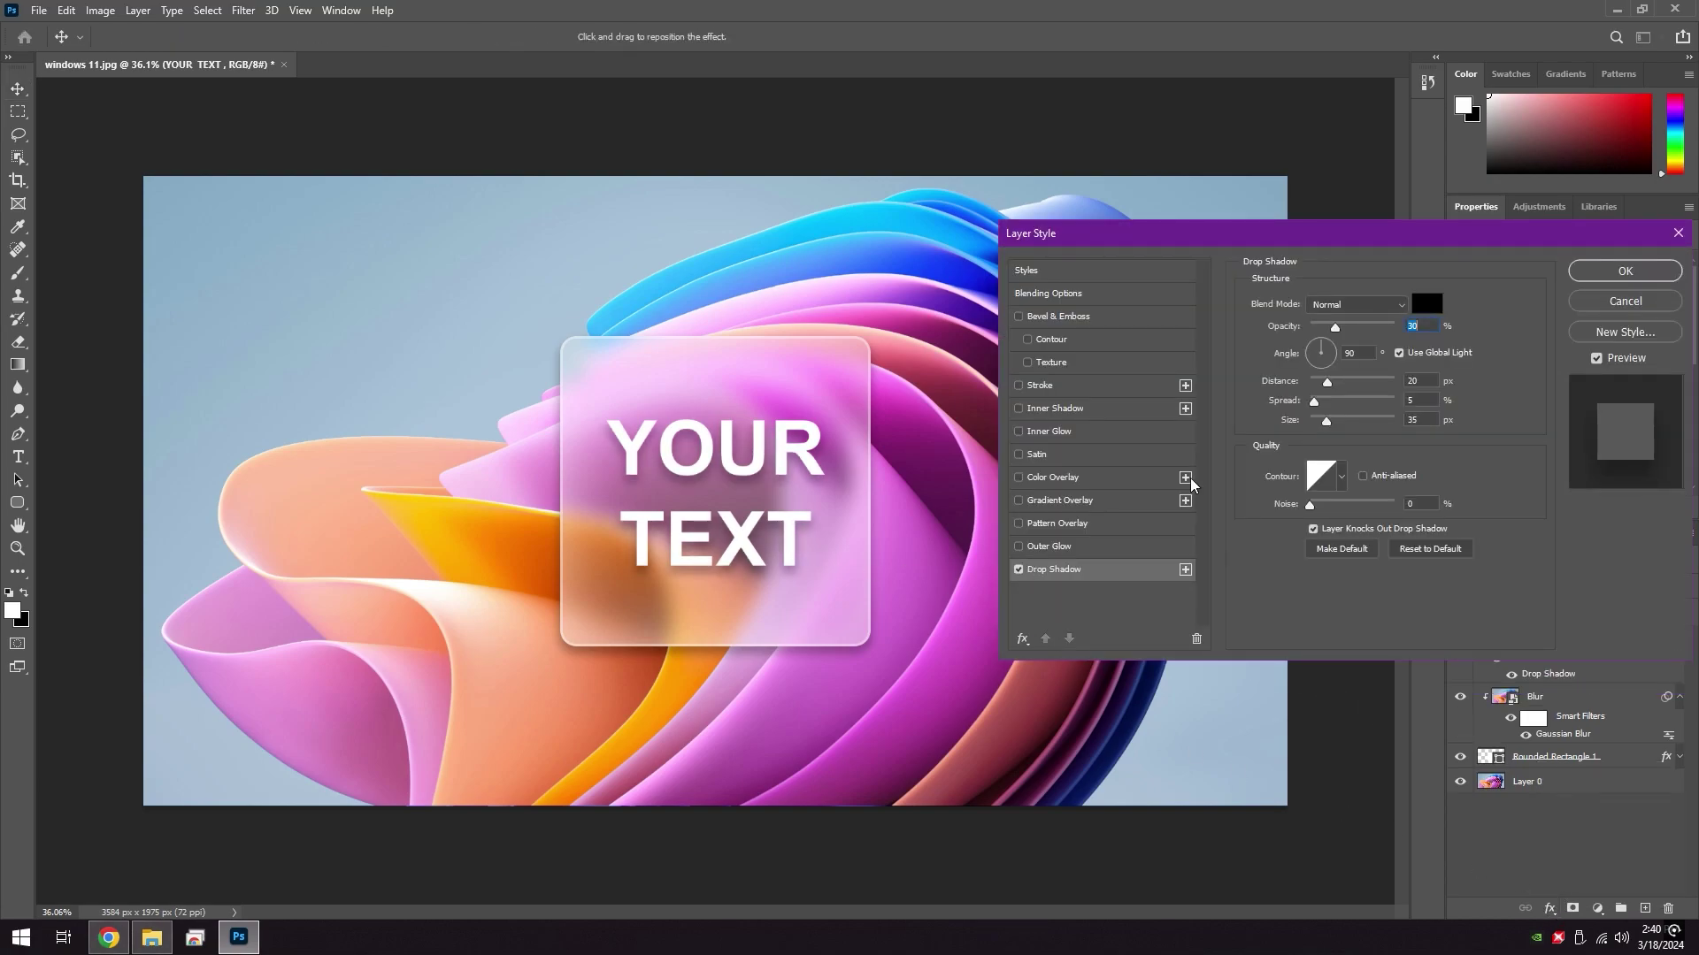
click(1328, 385)
text(5)
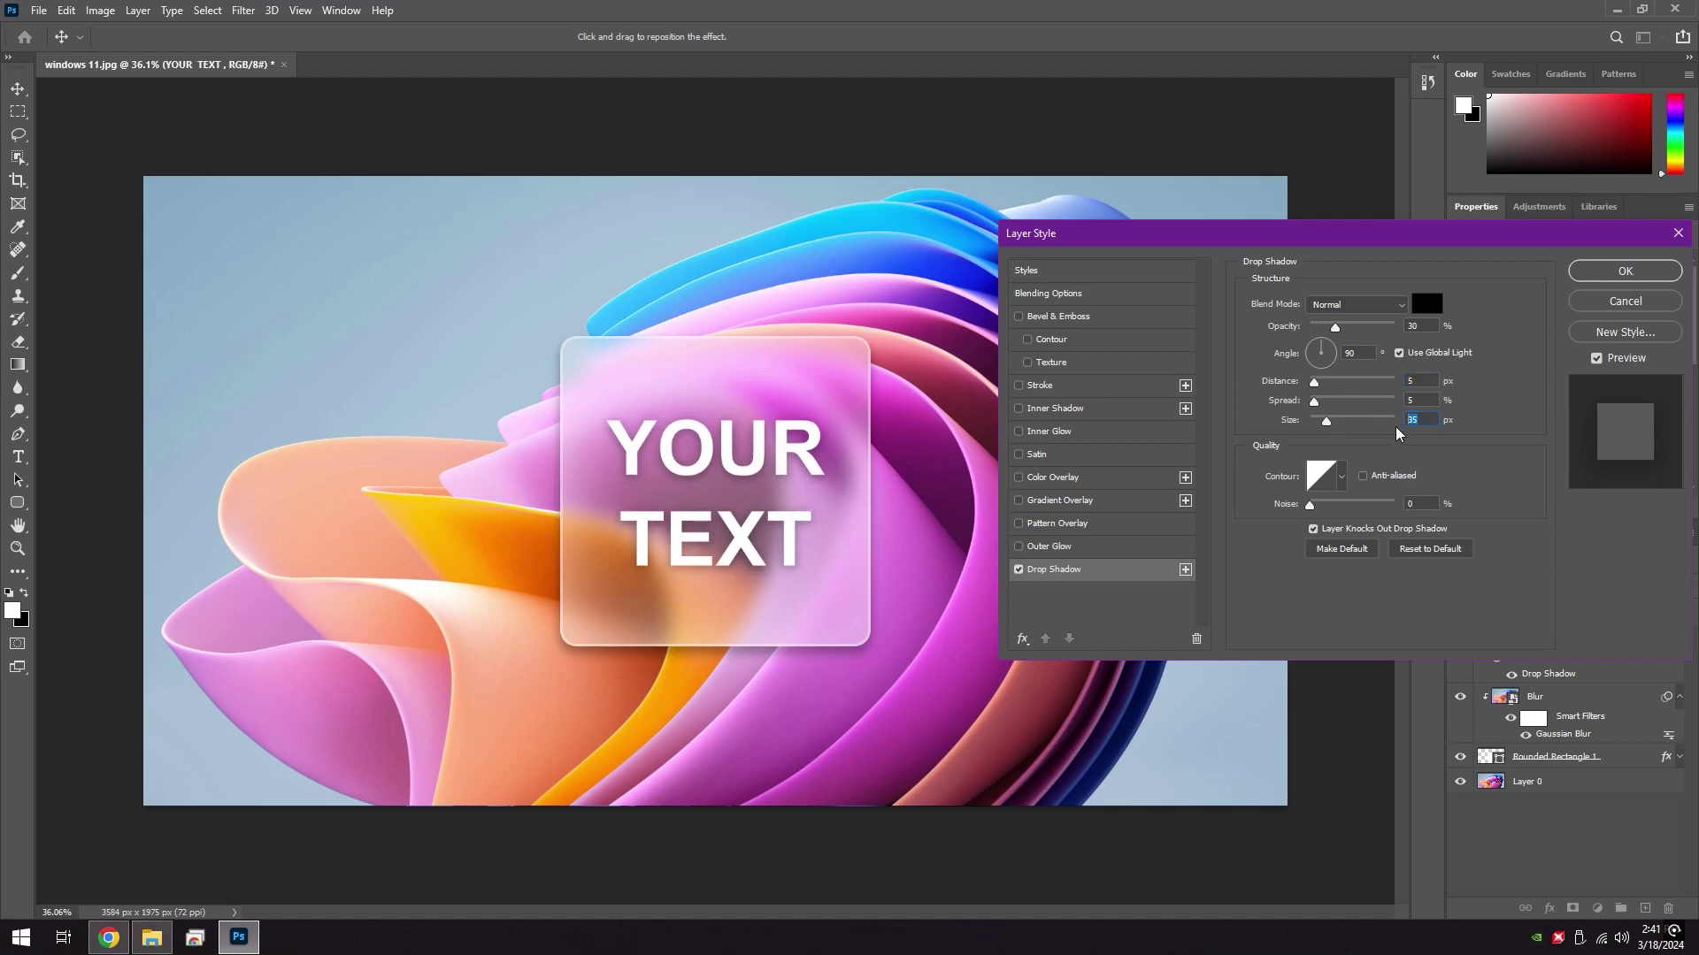
text(5)
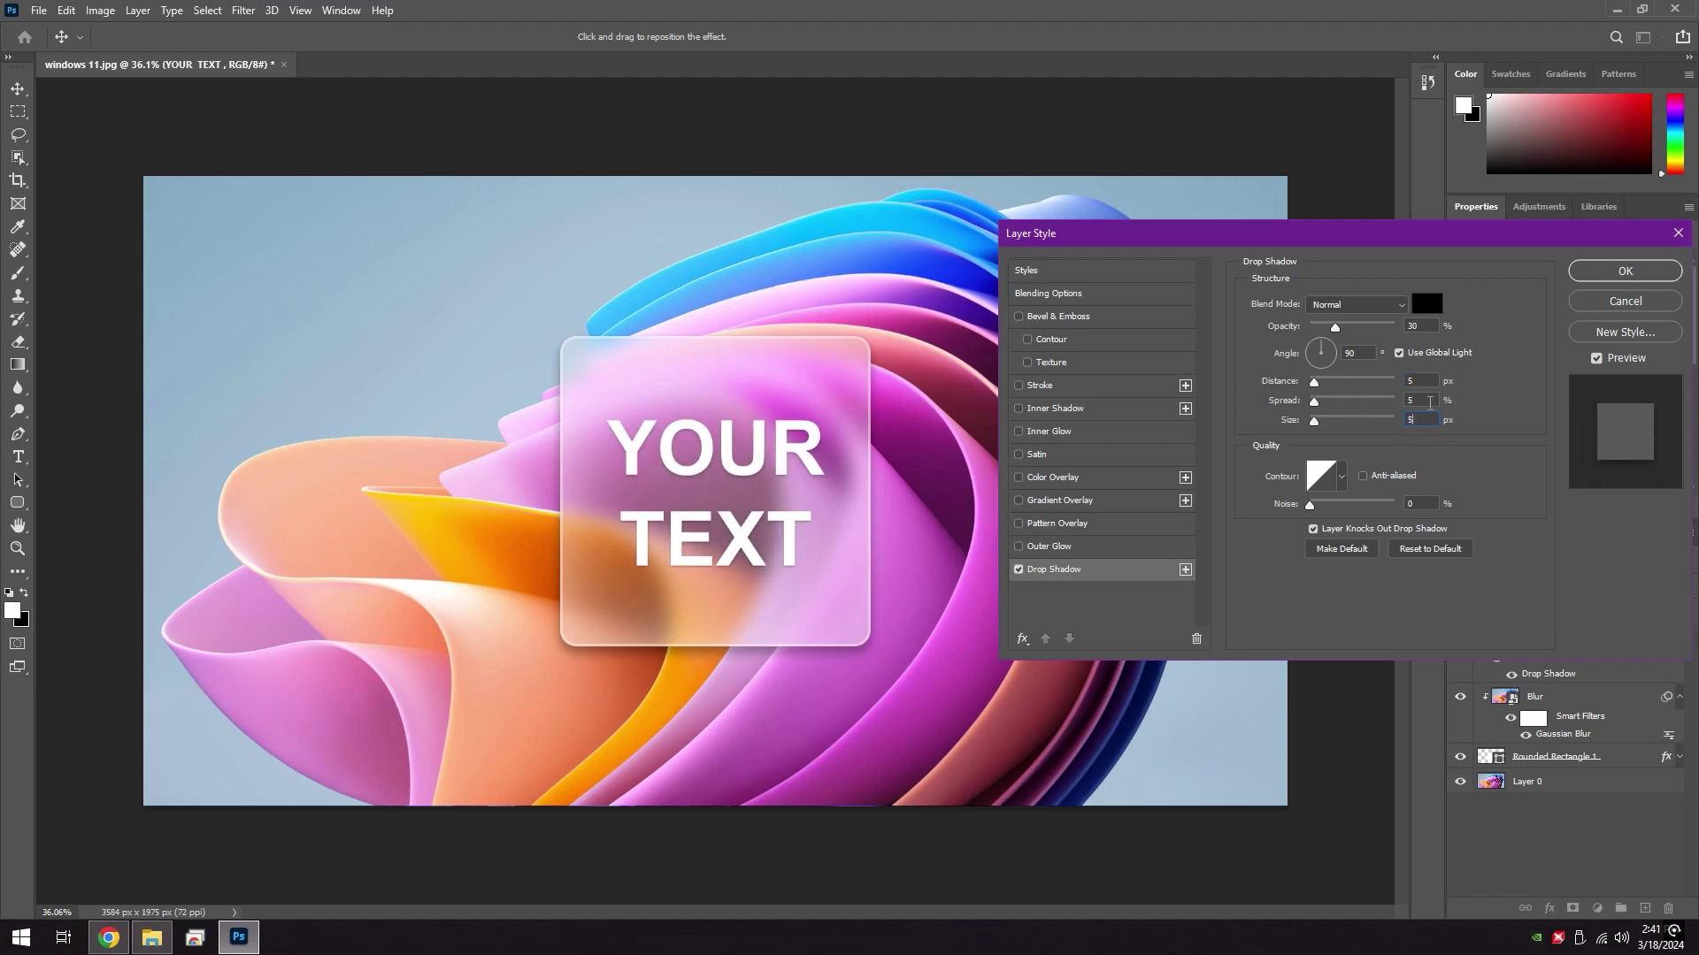
click(1599, 280)
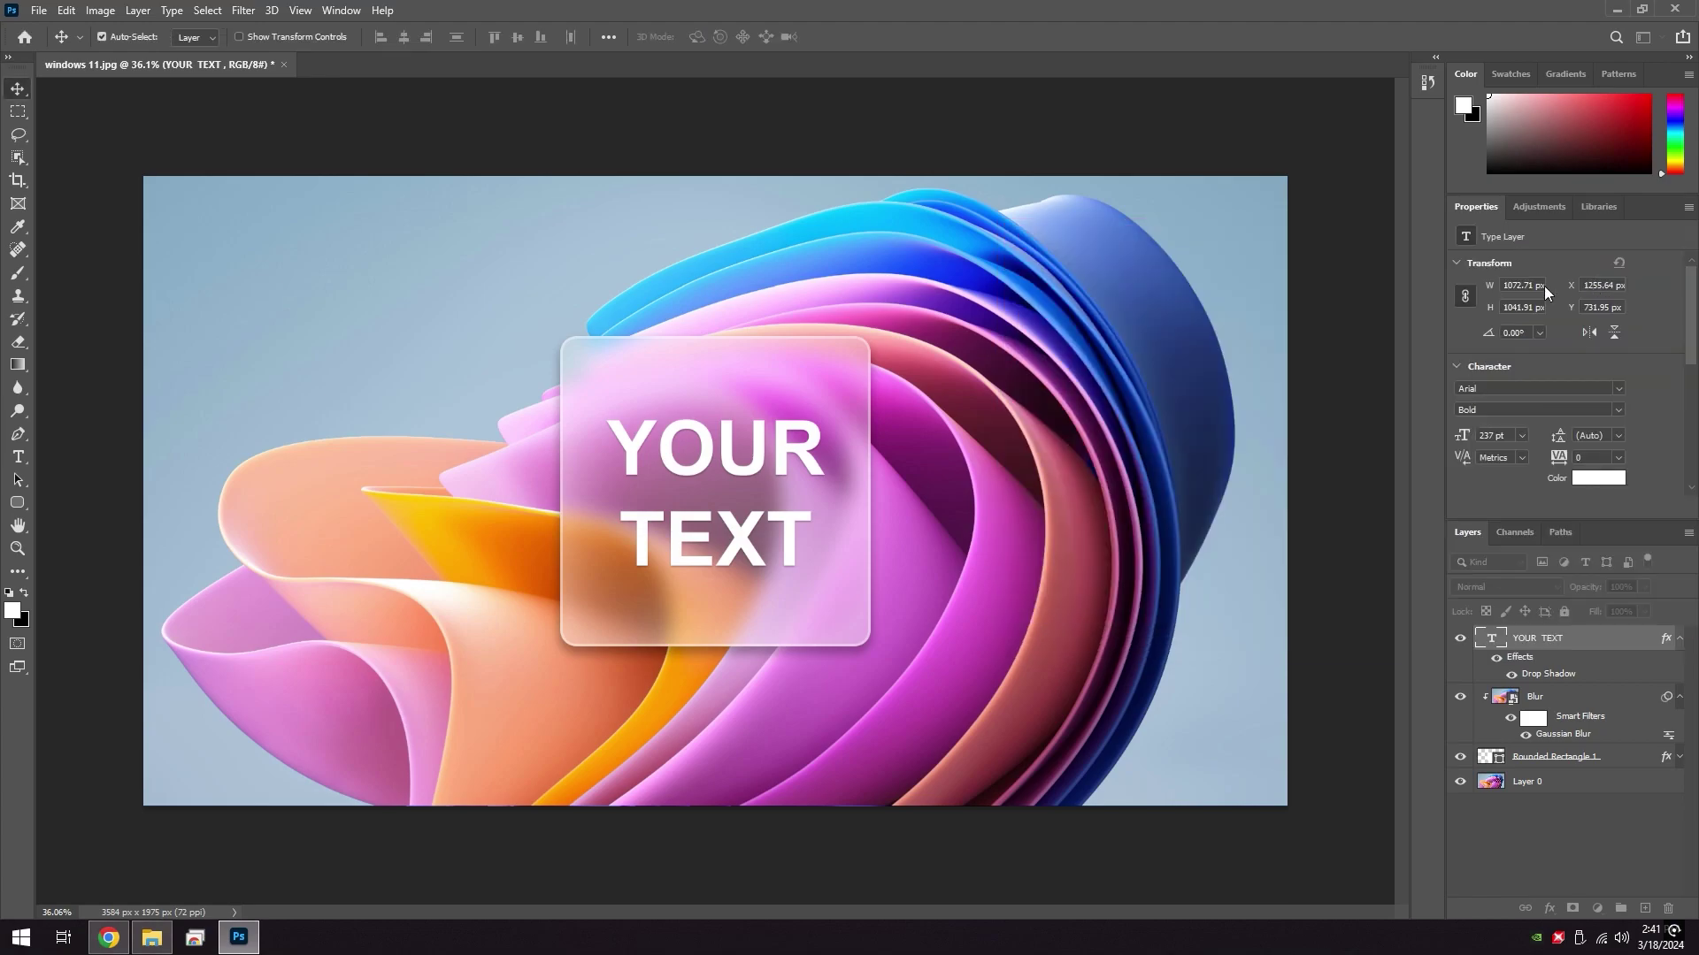
click(1679, 638)
click(1679, 664)
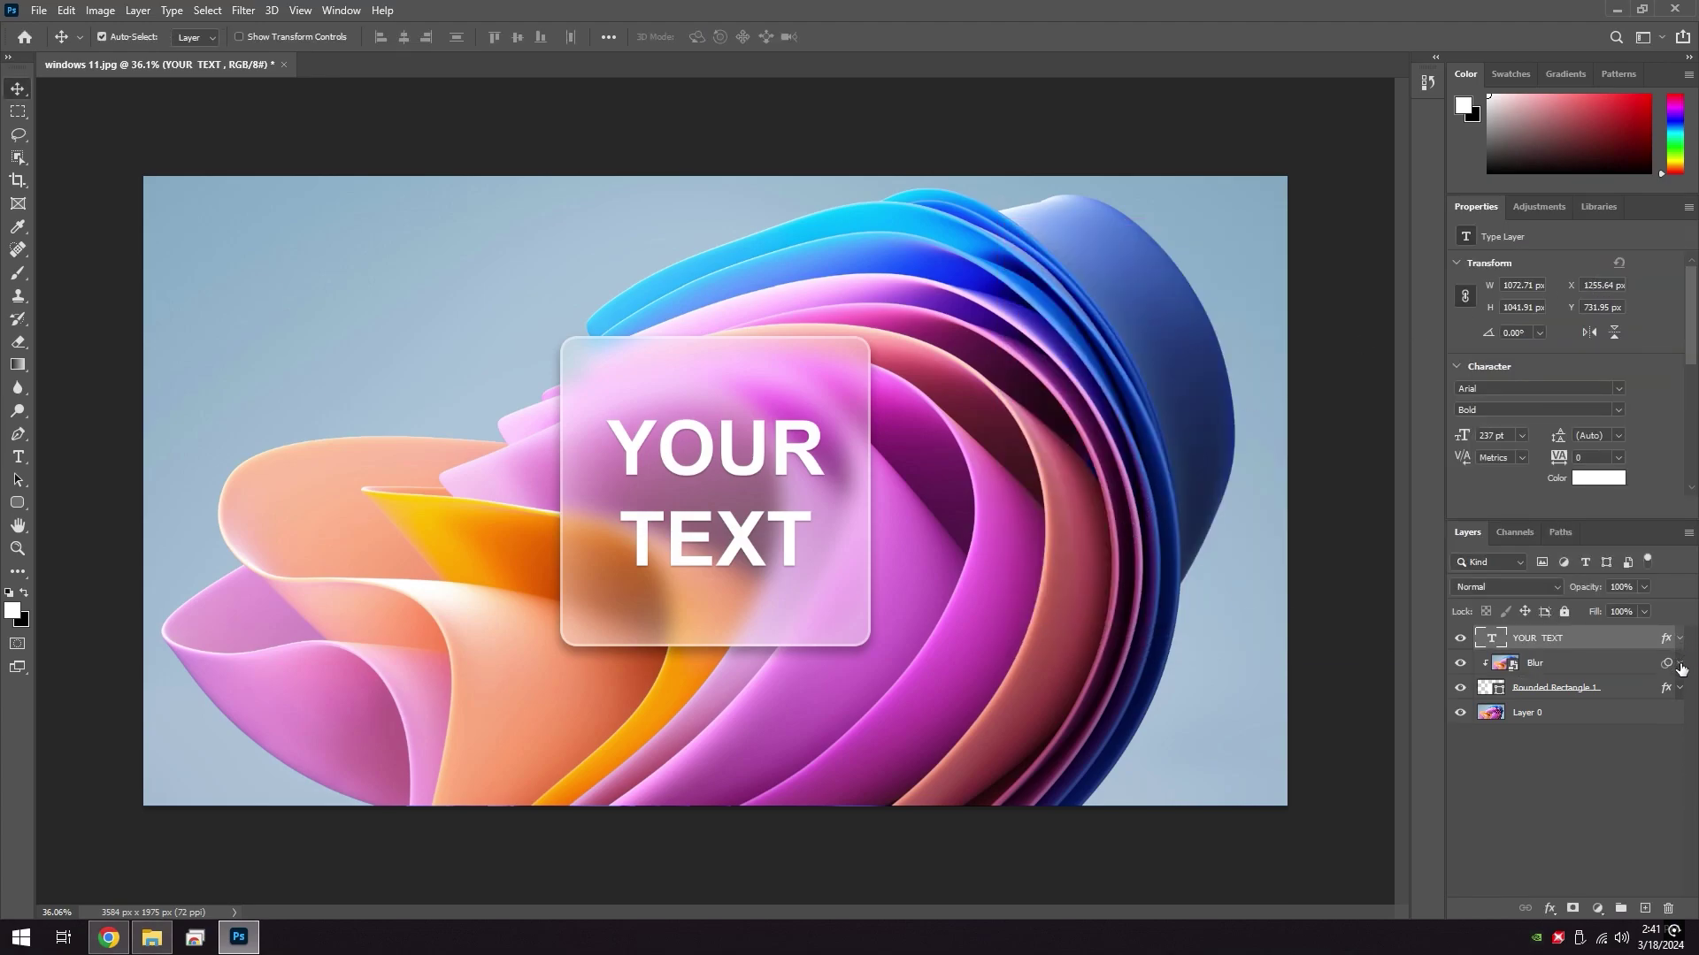
- Link the text layer with the rounded rectangle and move both together slightly down to the centre of the wallpaper
ctrl+click(1588, 690)
click(1553, 805)
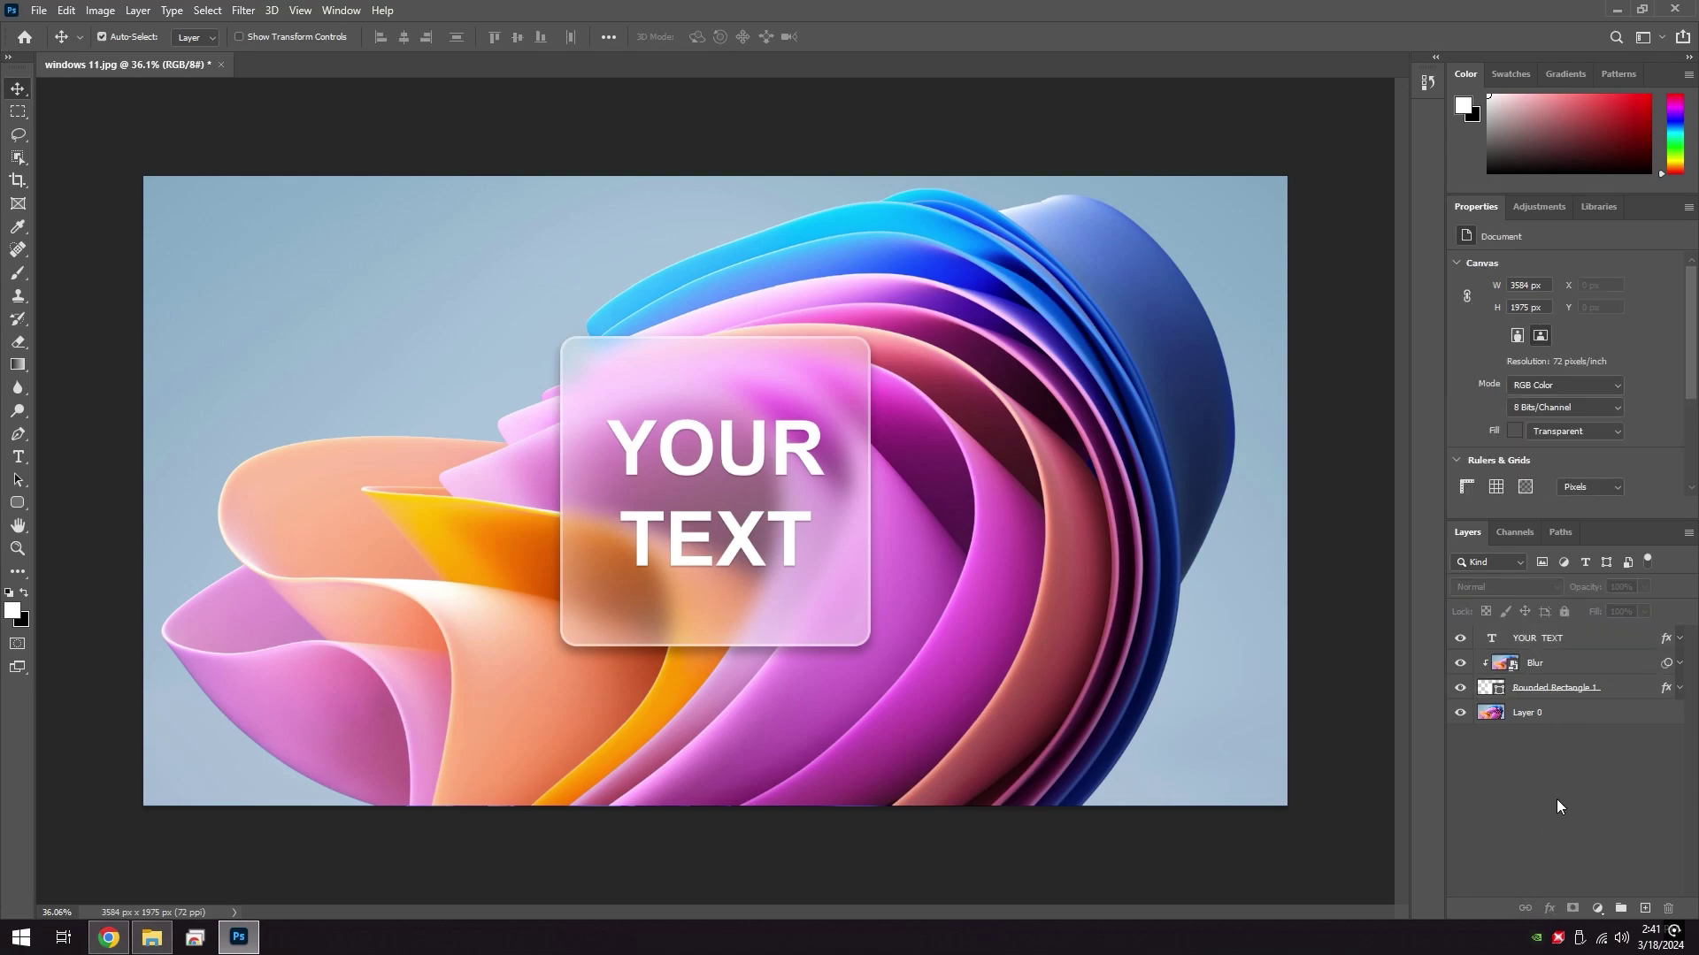
click(1520, 643)
mouse_move(721, 453)
mouse_down()
mouse_move(943, 372)
mouse_move(1054, 373)
mouse_move(1068, 513)
mouse_move(973, 561)
mouse_move(637, 567)
mouse_move(409, 598)
mouse_move(515, 437)
mouse_move(752, 447)
mouse_move(741, 478)
mouse_move(710, 475)
mouse_up()
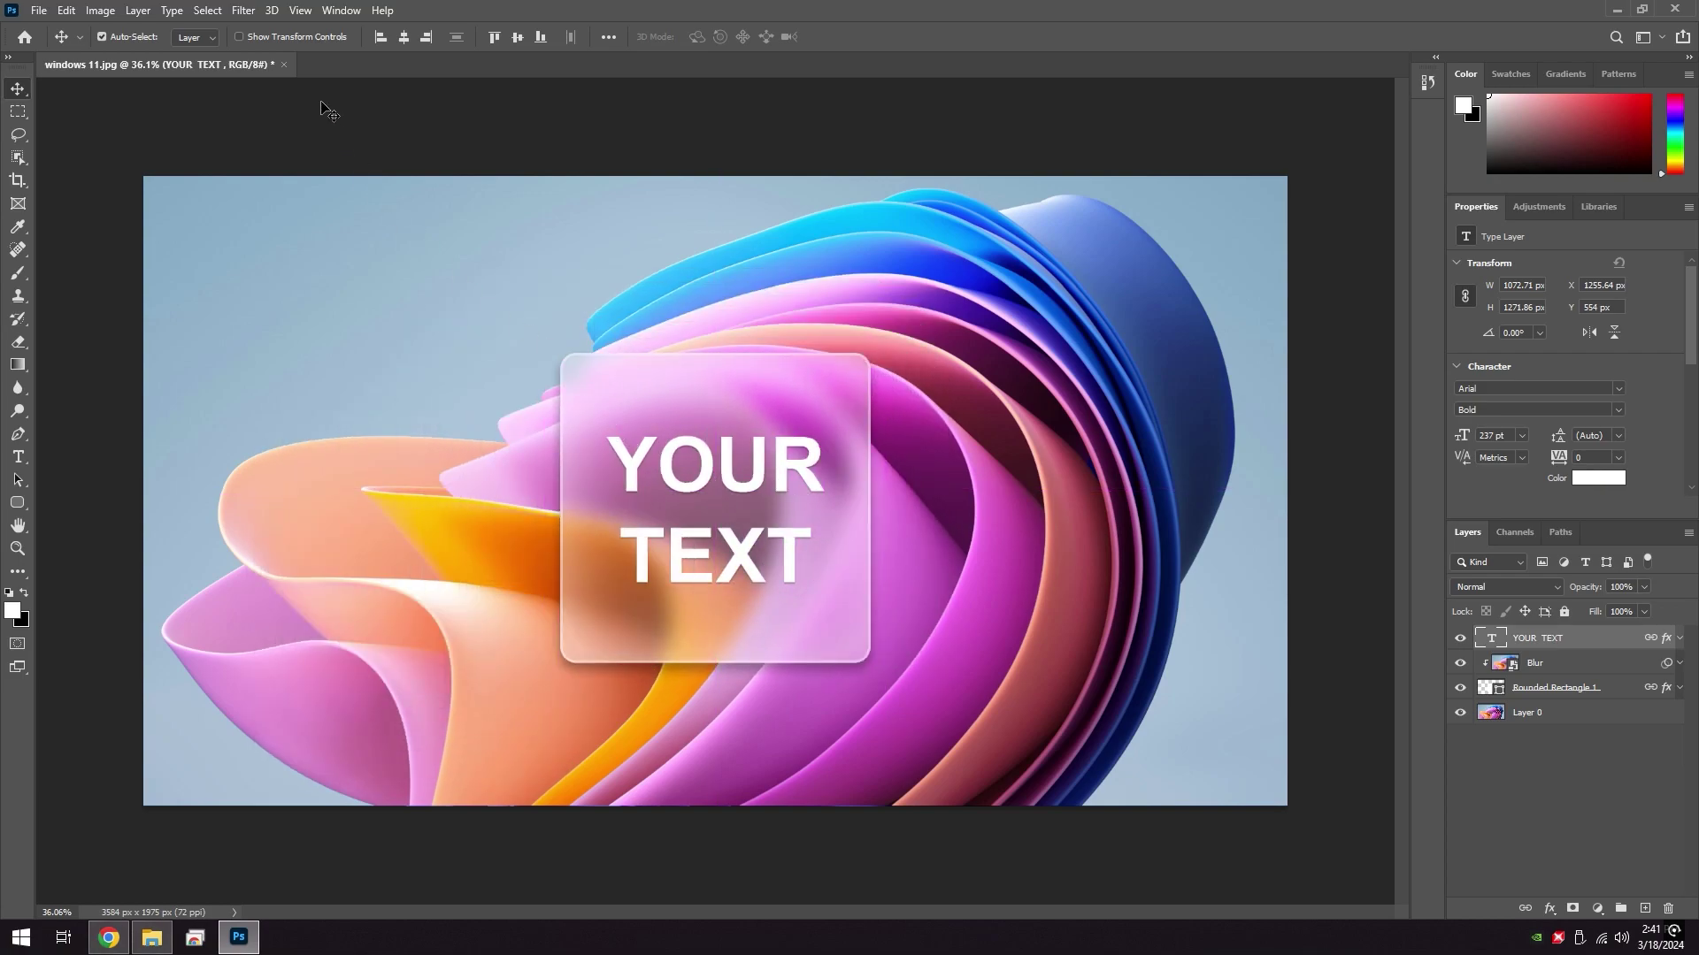
- Close windows 11.jpg without saving the changes and open the recent file Snake.jpg
click(284, 66)
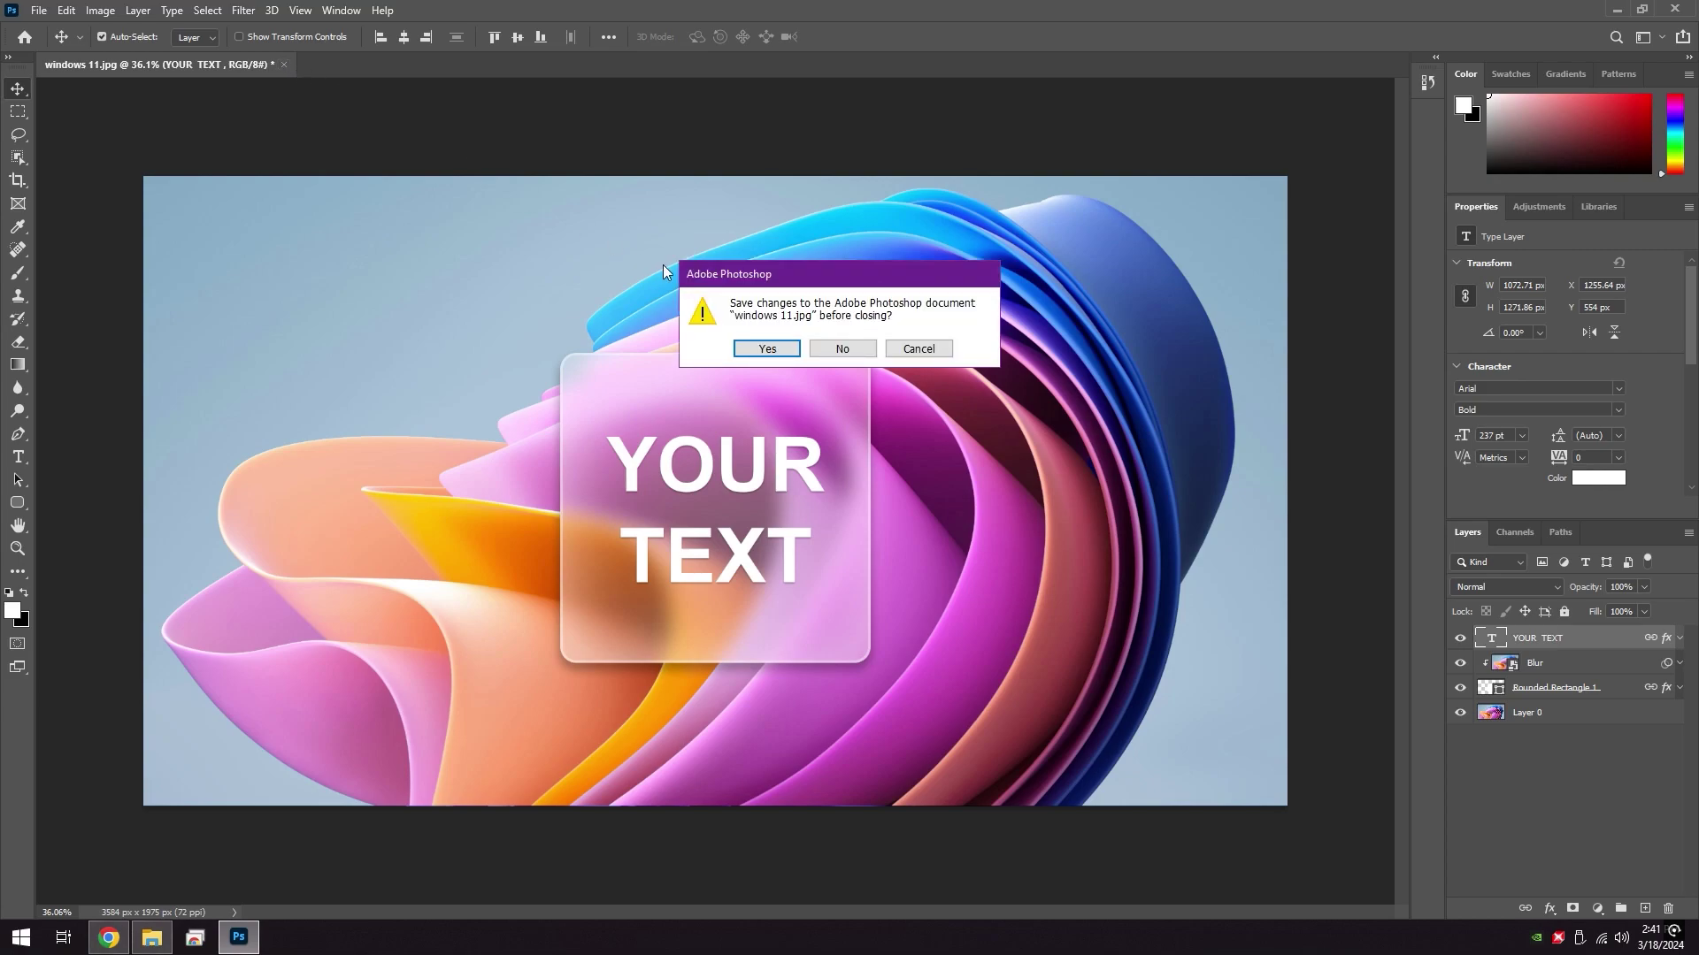
click(842, 351)
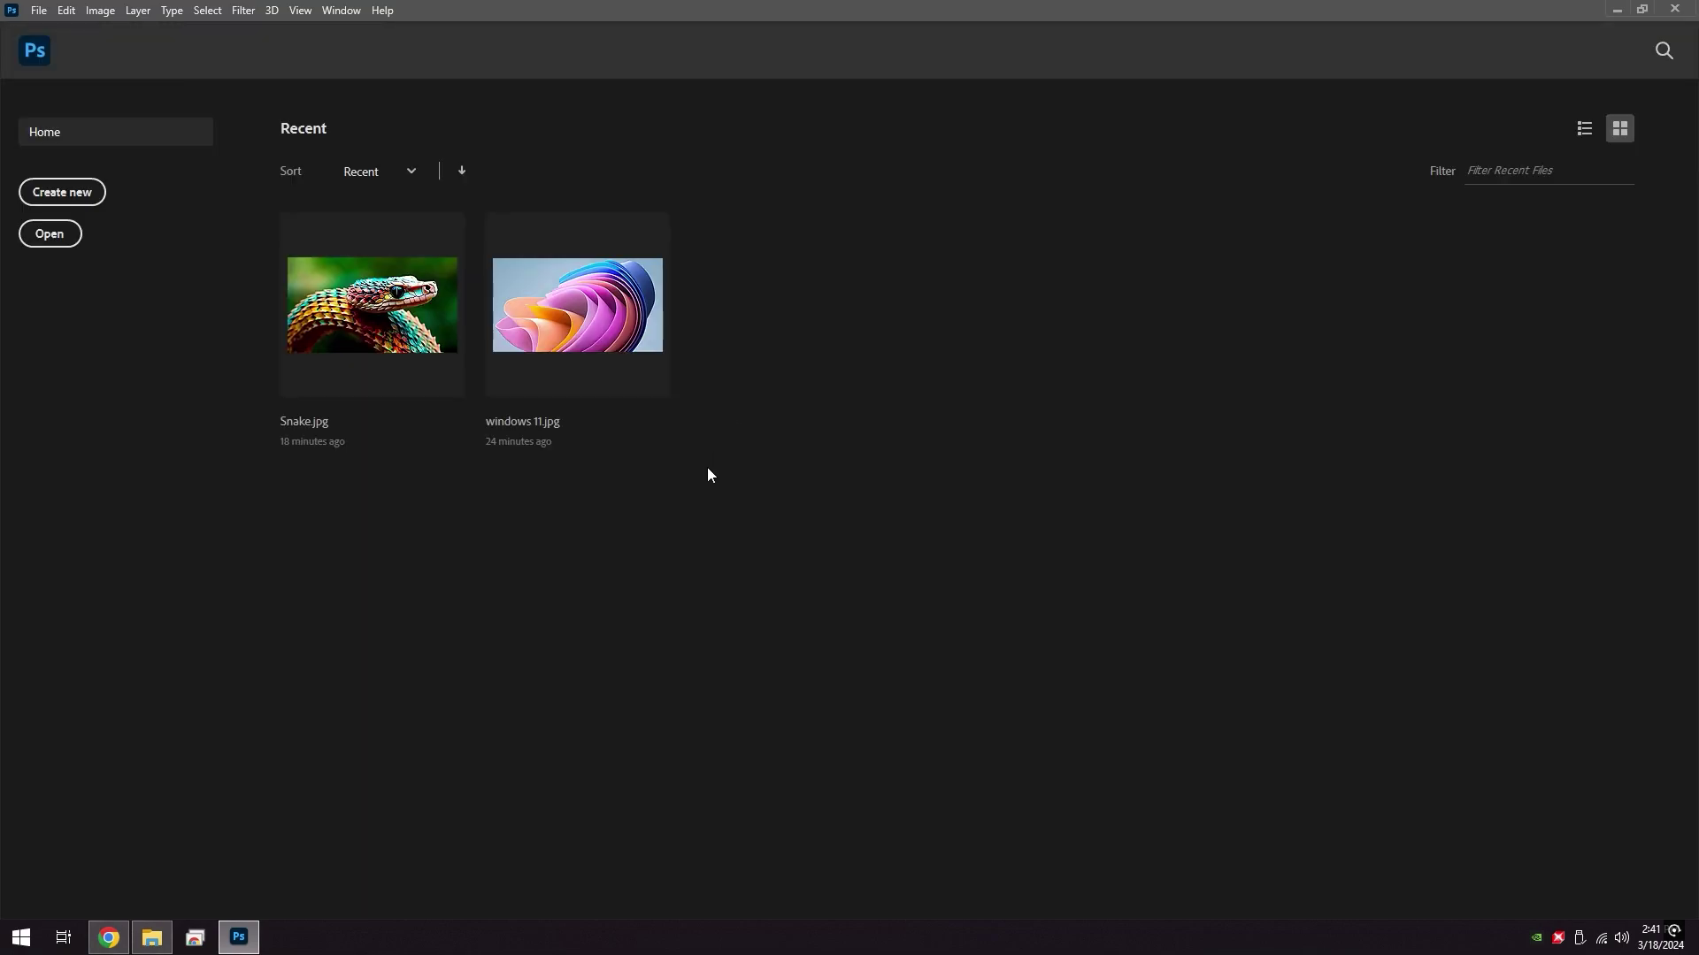
click(401, 325)
- Unlock the snake photo's background layer and create a duplicate of it as a smart object named Blur
click(1661, 638)
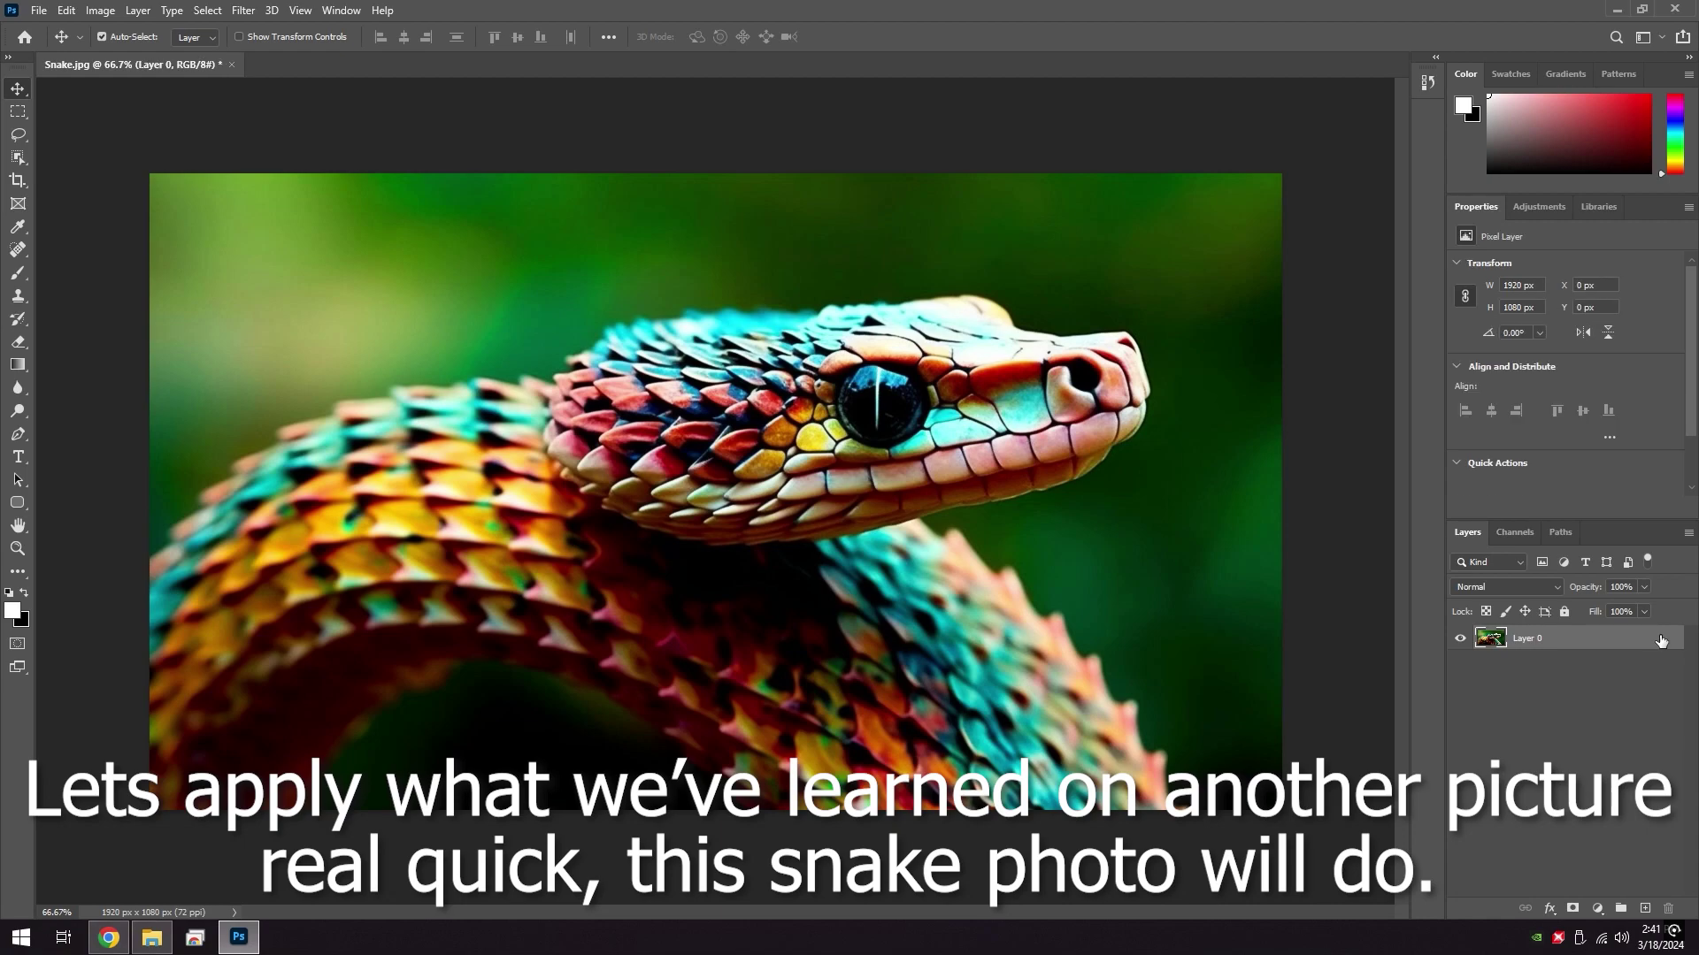
key(ctrl+j)
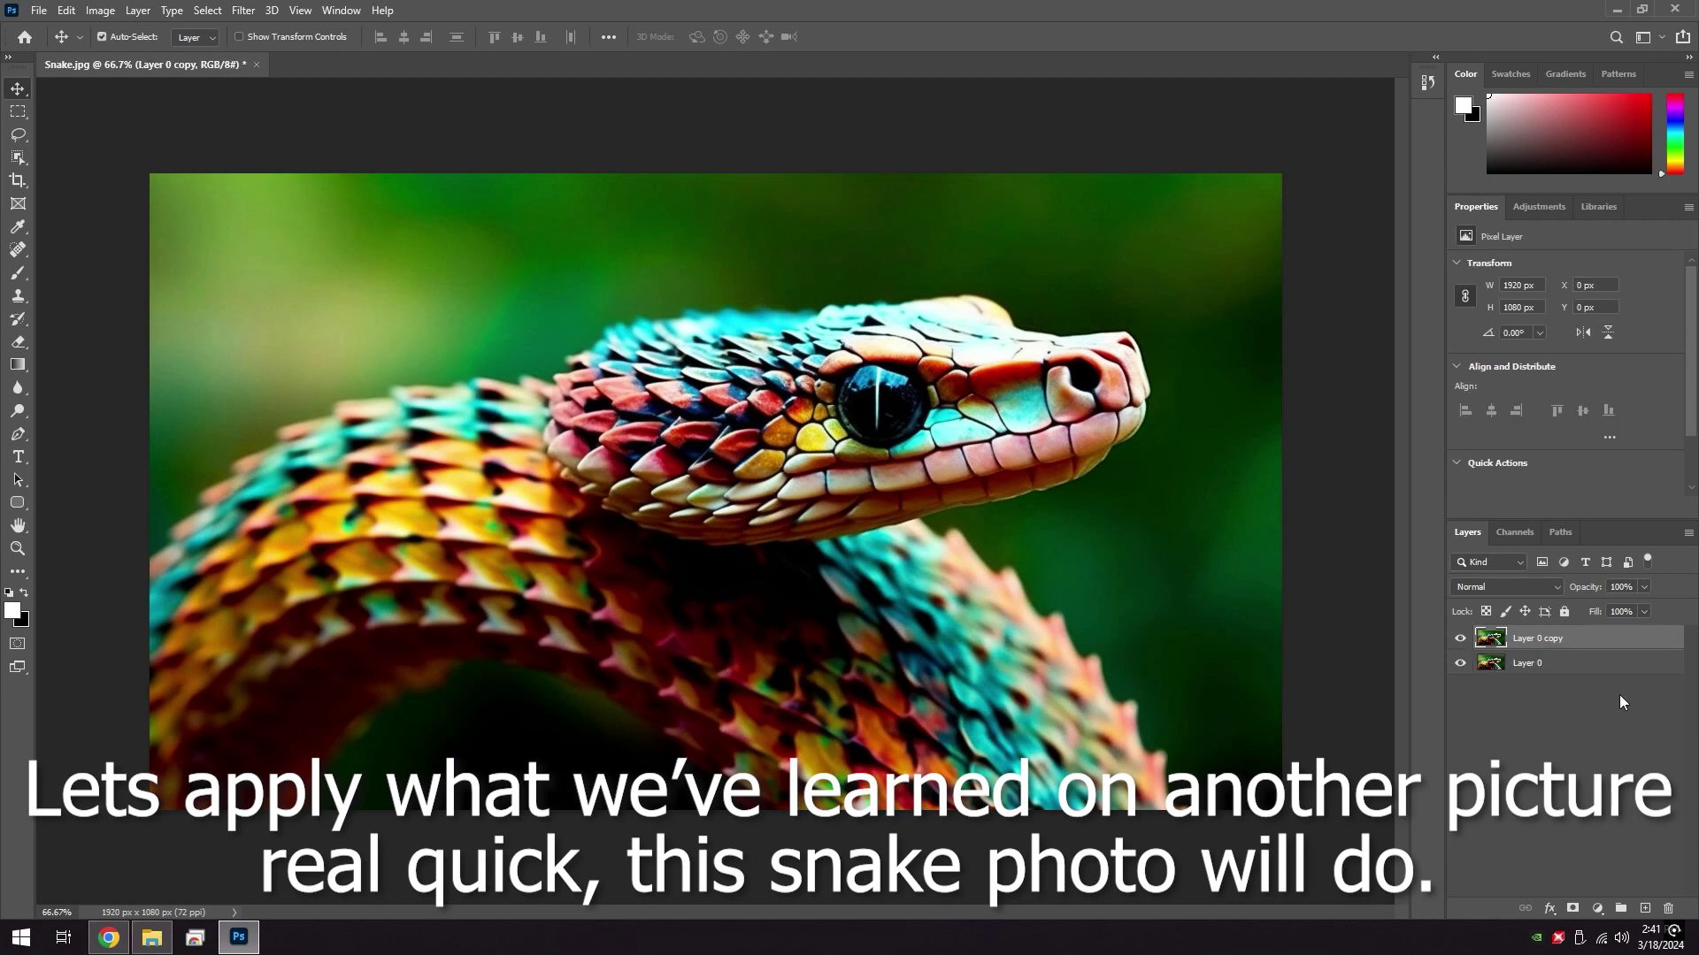
right_click(1529, 635)
click(1403, 417)
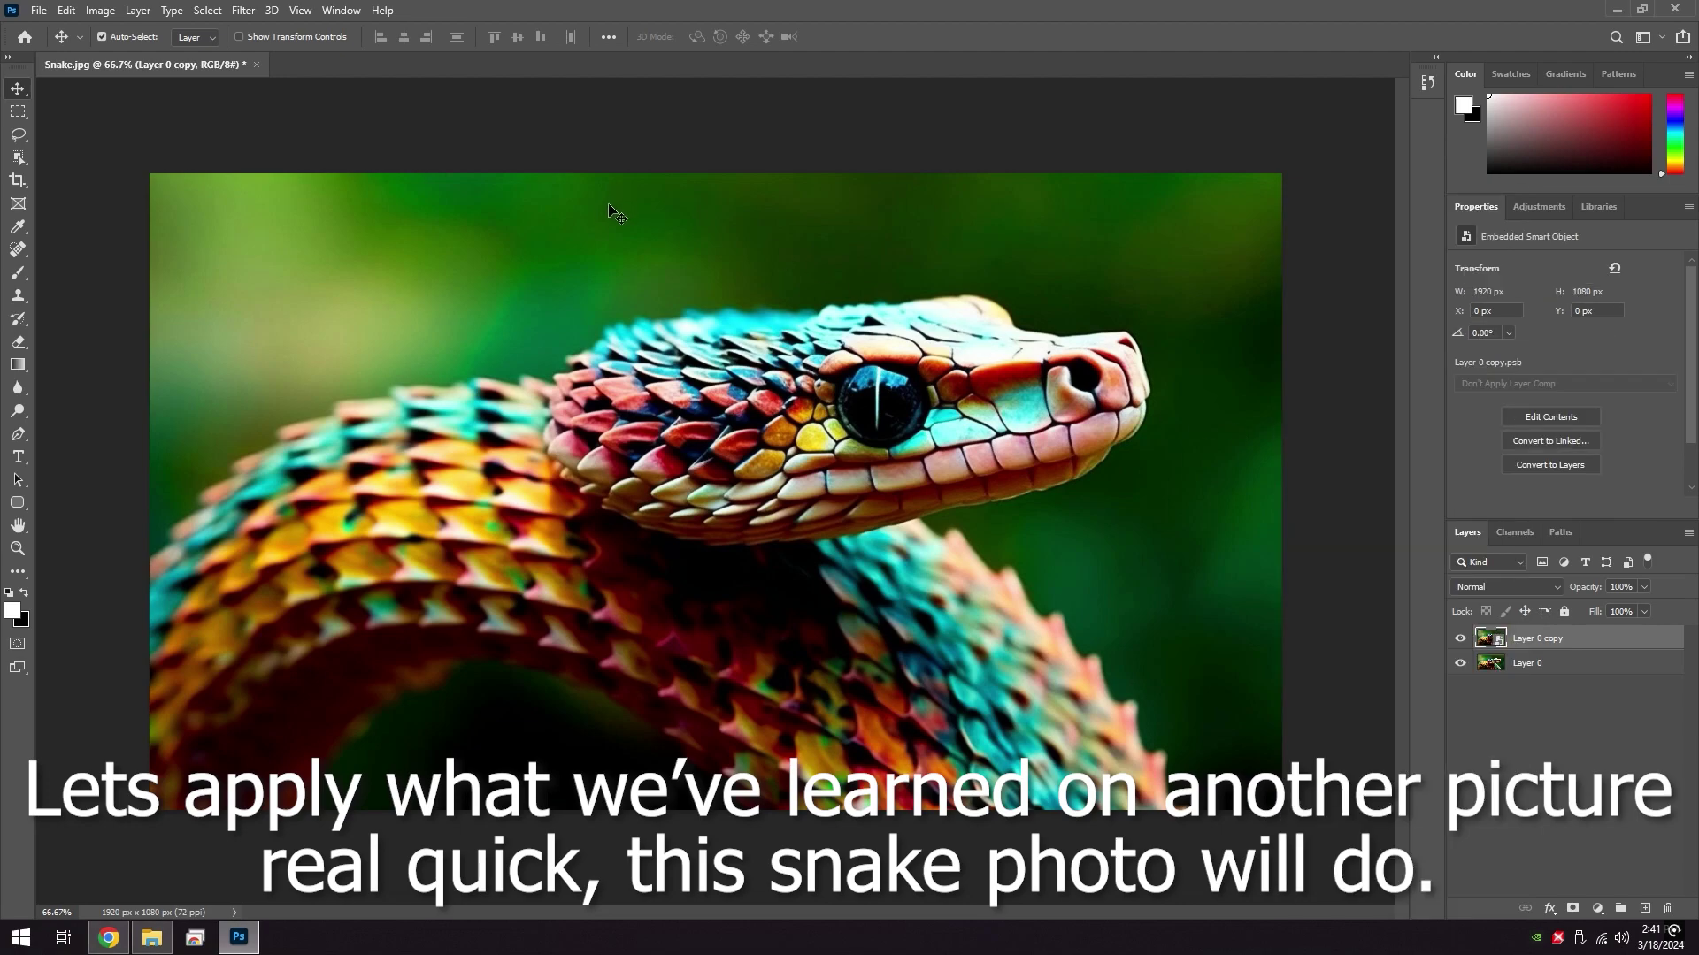
double_click(1548, 638)
text(Blur)
key(Return)
- Apply a Gaussian Blur with a 35-pixel radius to the Blur smart object
click(257, 12)
mouse_move(283, 239)
click(520, 309)
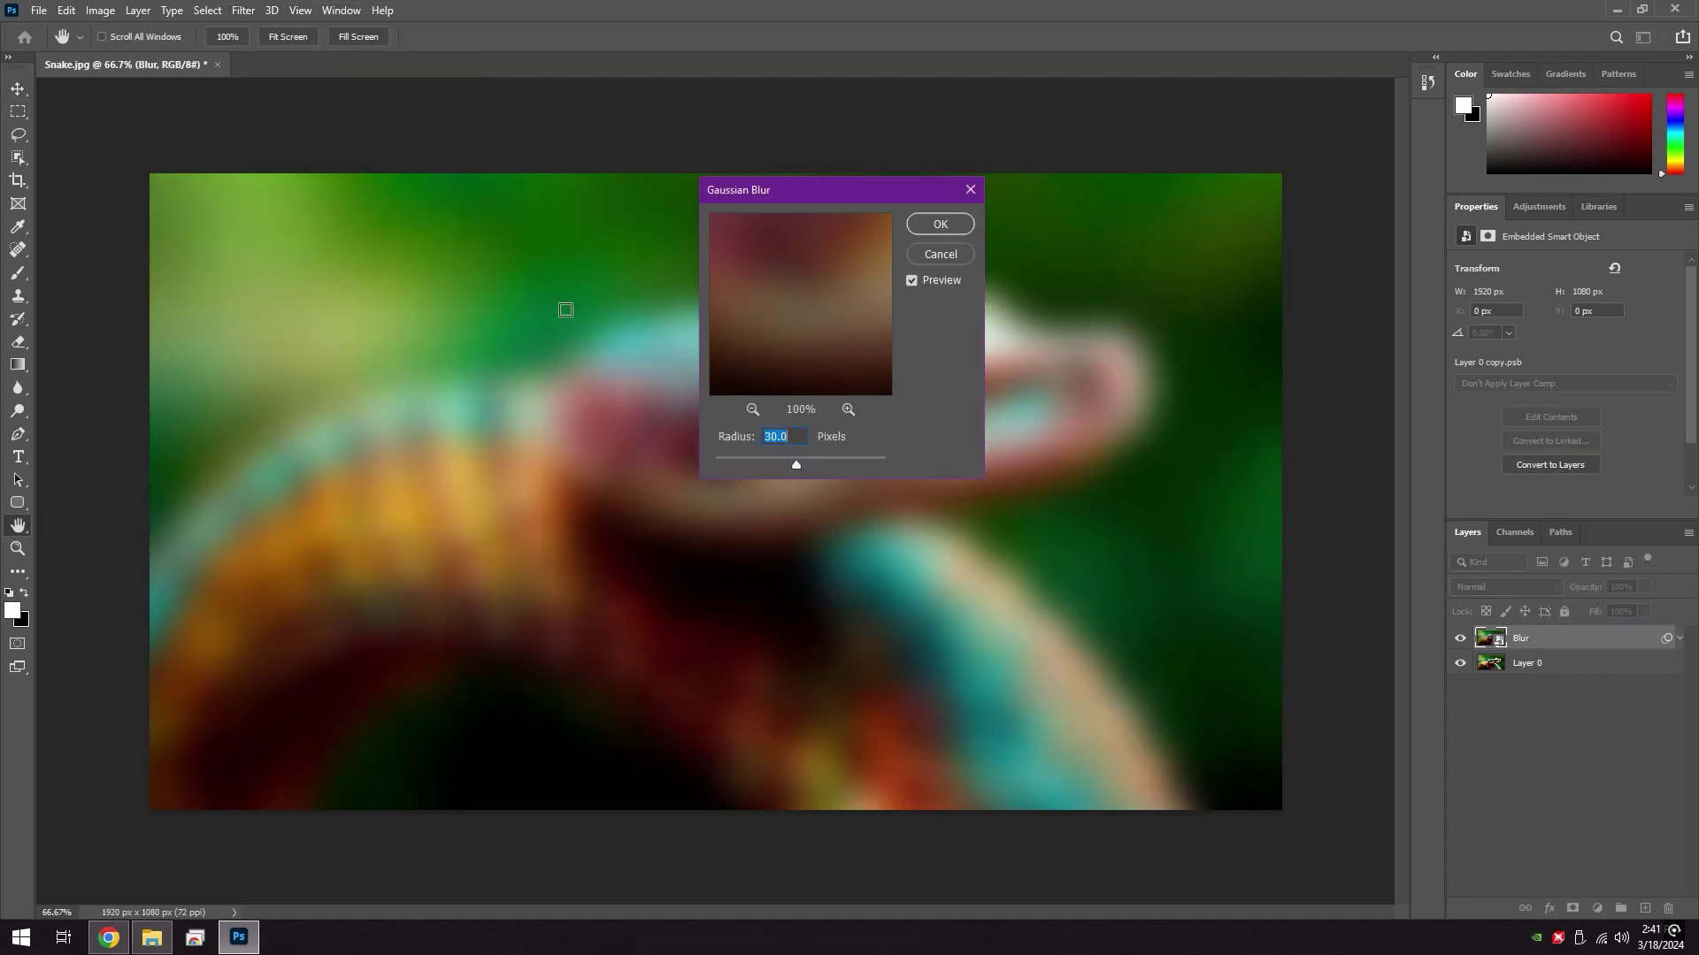
text(35)
click(940, 225)
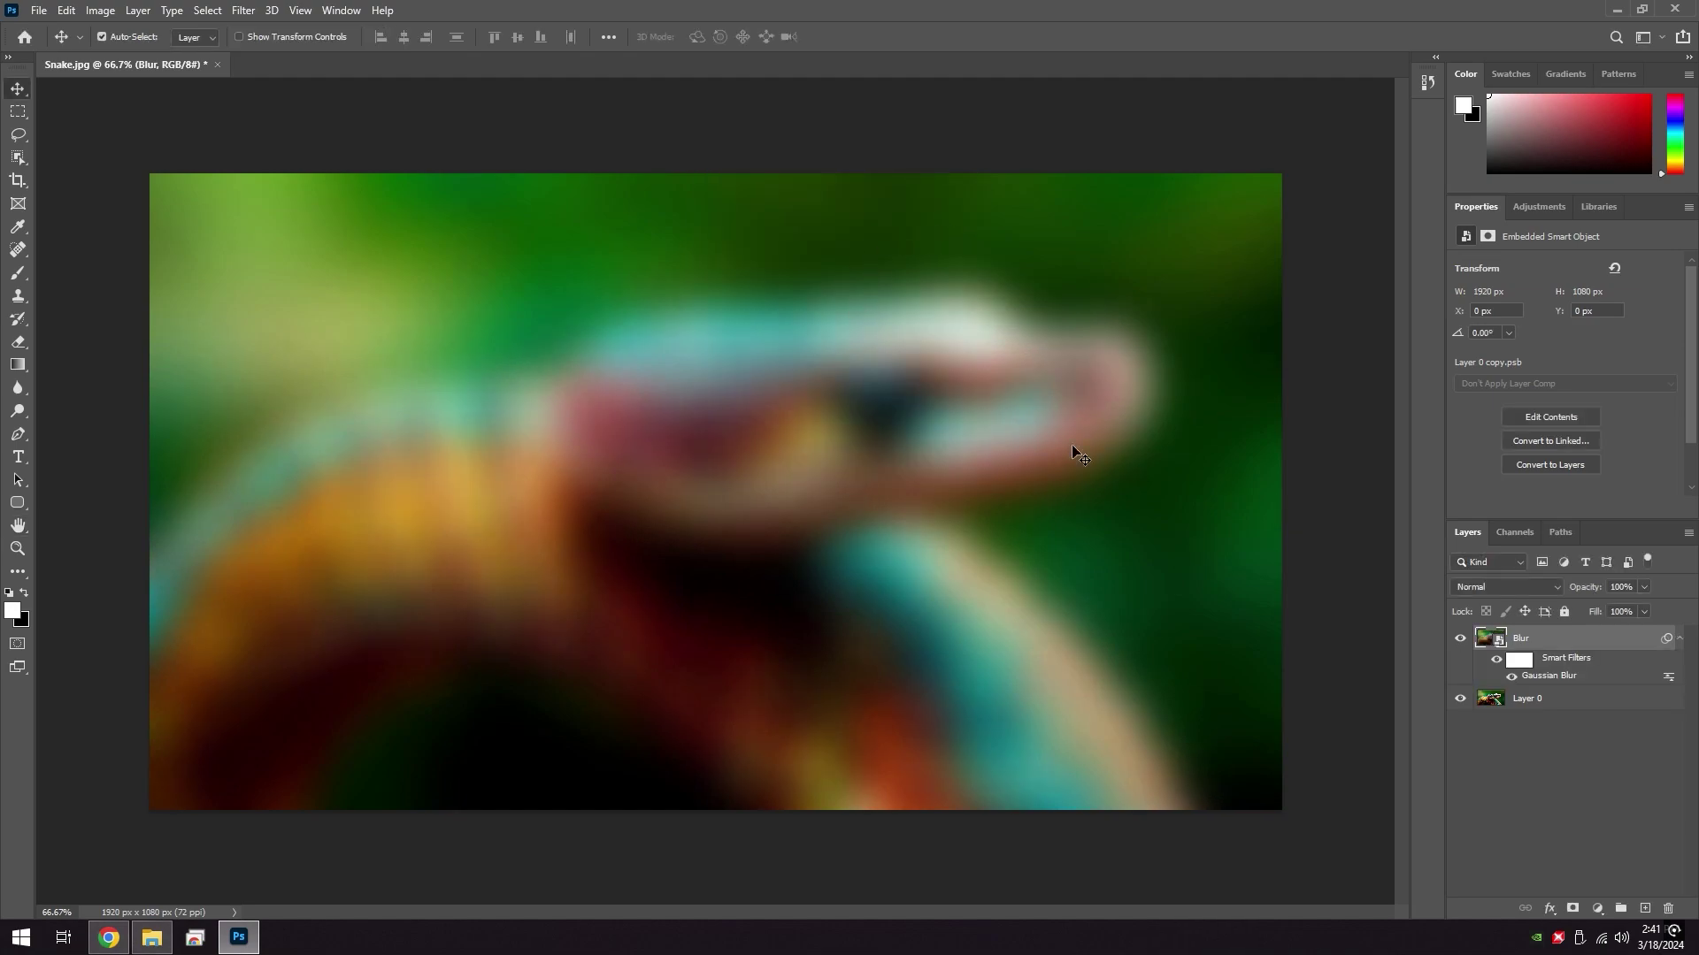
- Hide the Blur layer and draw a rounded rectangle about 1299 by 403 px above Layer 0, centred horizontally over the snake
click(1460, 638)
click(1568, 703)
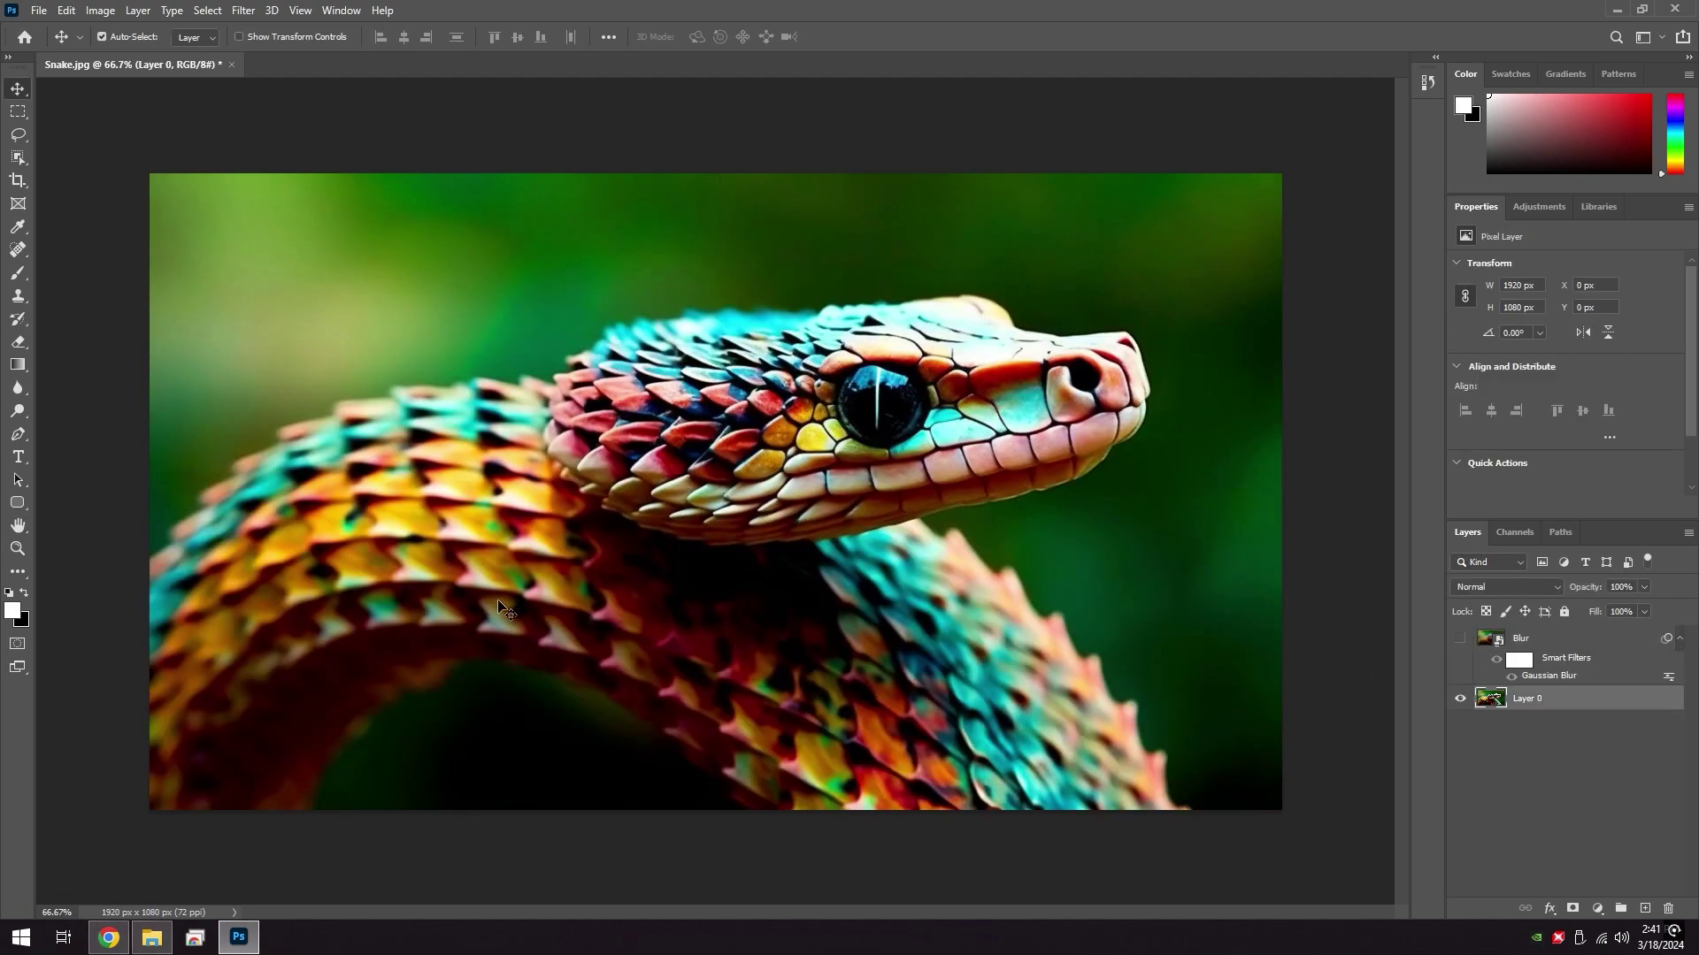
click(27, 506)
drag(217, 405, 984, 643)
click(18, 89)
drag(541, 515, 660, 492)
- Show the Blur layer and clip it to the rounded rectangle with a clipping mask
click(1461, 641)
click(1542, 646)
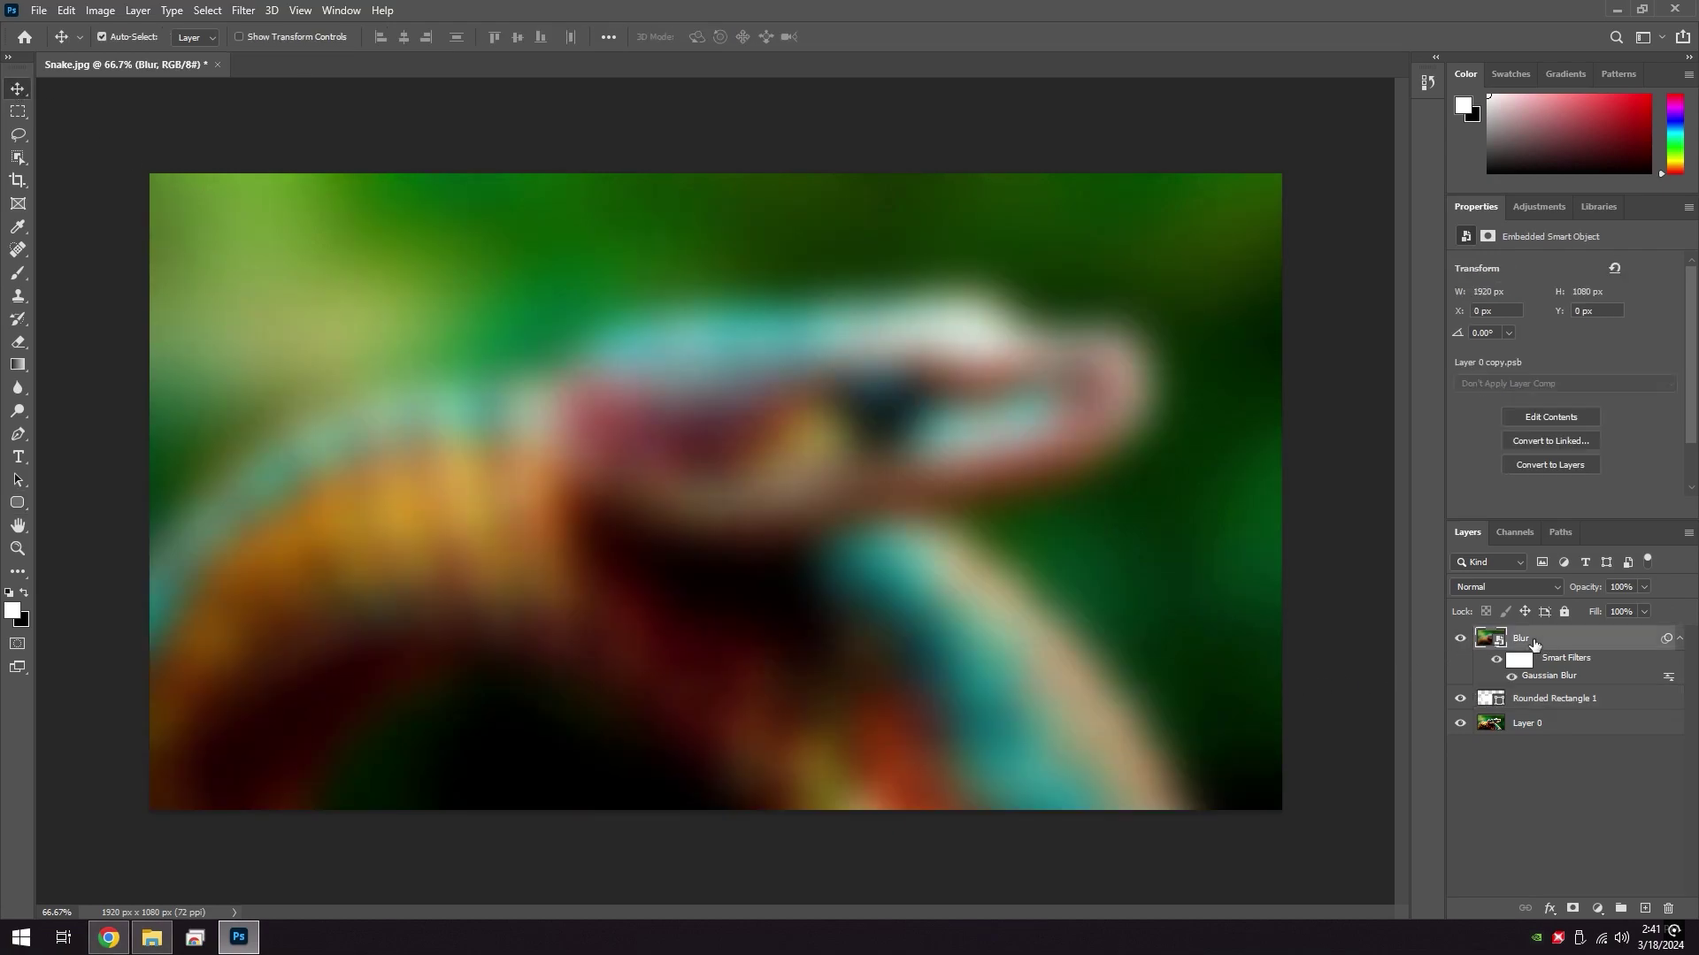
right_click(1526, 644)
click(1371, 552)
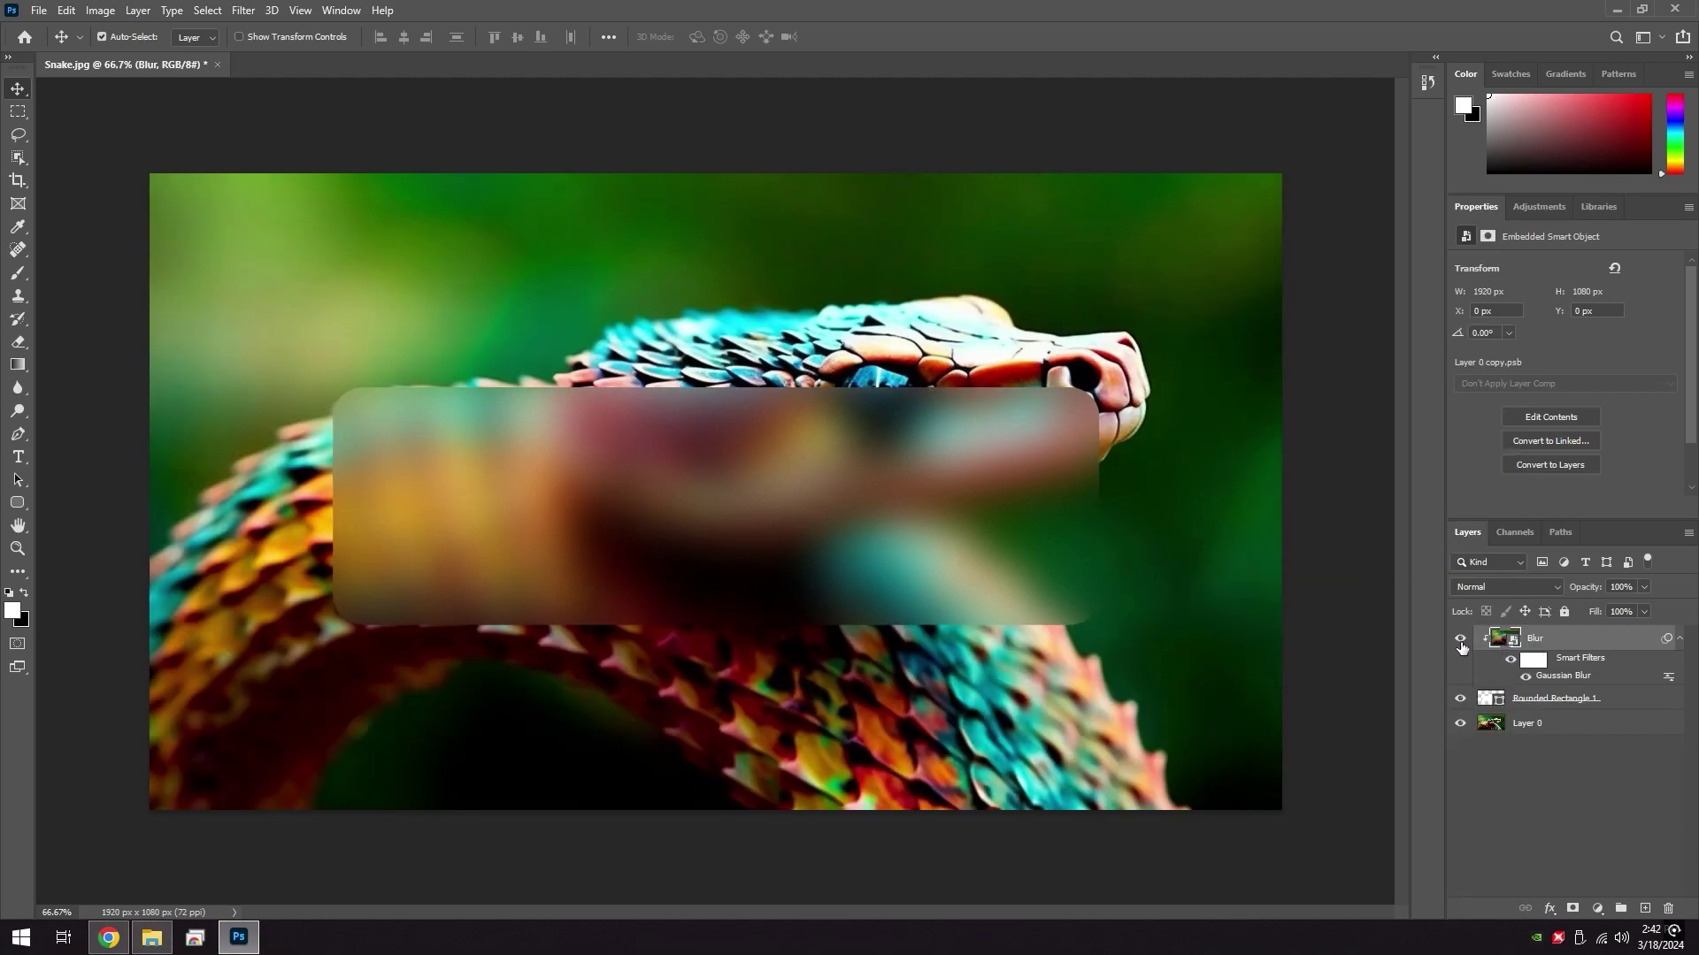
click(1461, 641)
click(1462, 641)
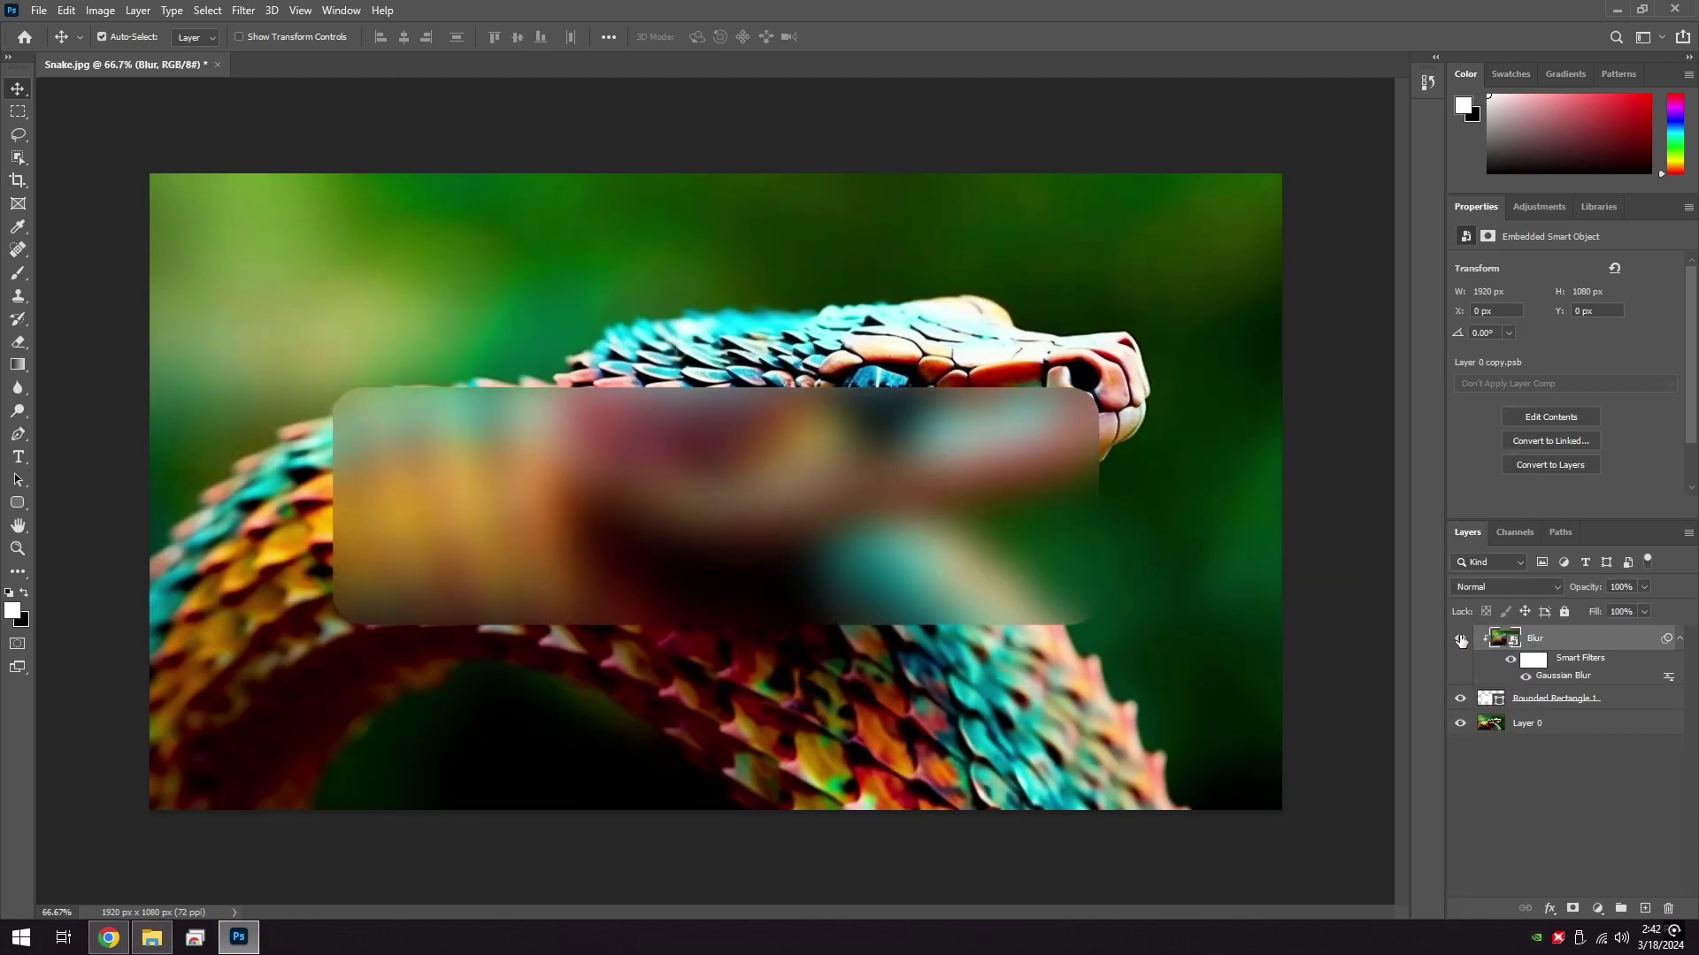
- Move the rounded rectangle up to the exact centre of the canvas with Free Transform
click(1581, 701)
key(ctrl+t)
mouse_move(920, 526)
mouse_down()
mouse_move(899, 524)
mouse_move(924, 529)
mouse_move(920, 511)
mouse_up()
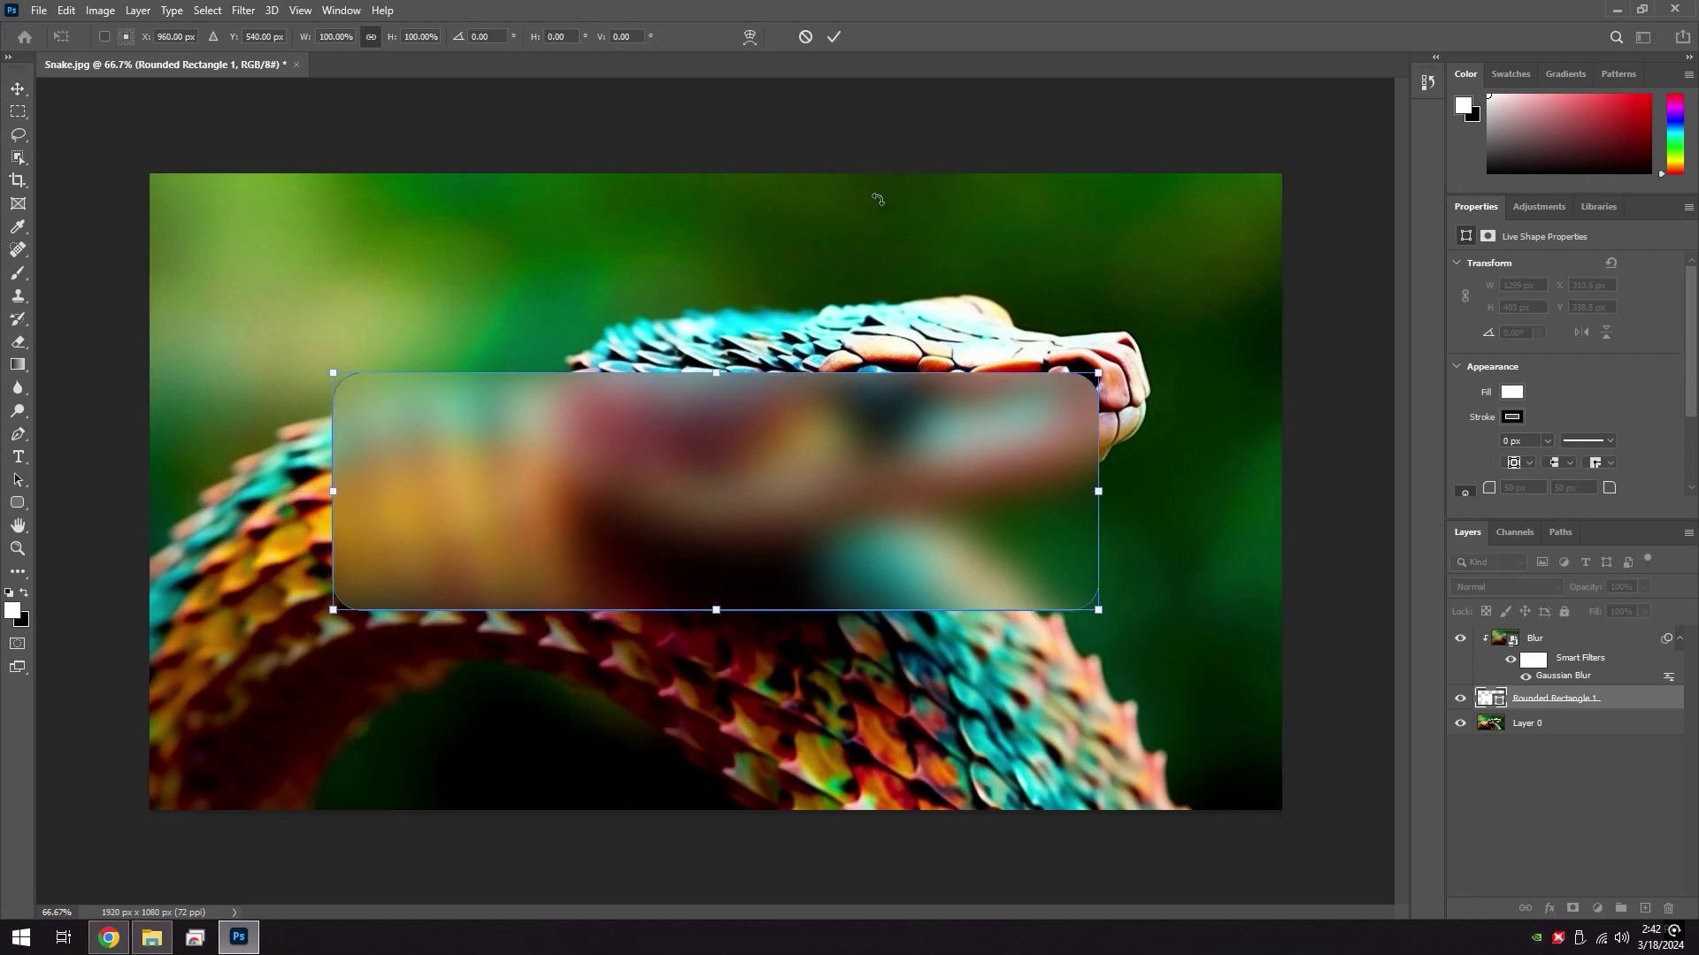
click(833, 39)
click(1587, 725)
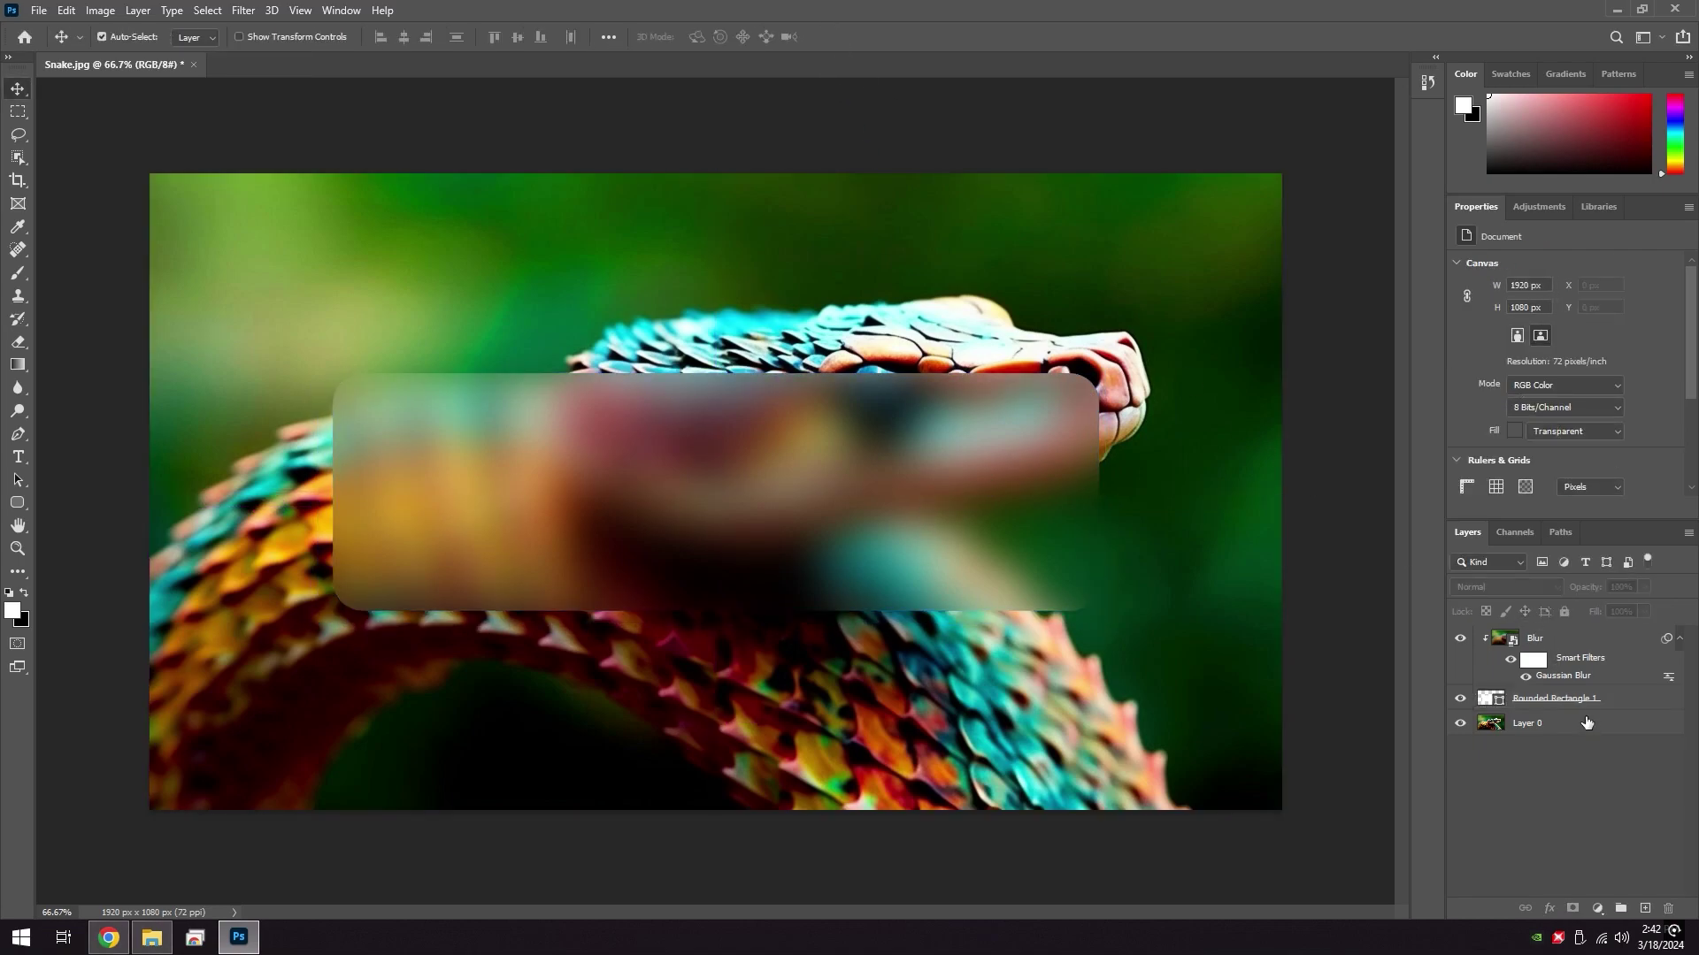
- Add a Drop Shadow to the rounded rectangle with 65% opacity, 90° angle, 29 px distance, 11% spread and 59 px size
click(1585, 700)
click(1550, 908)
click(1559, 894)
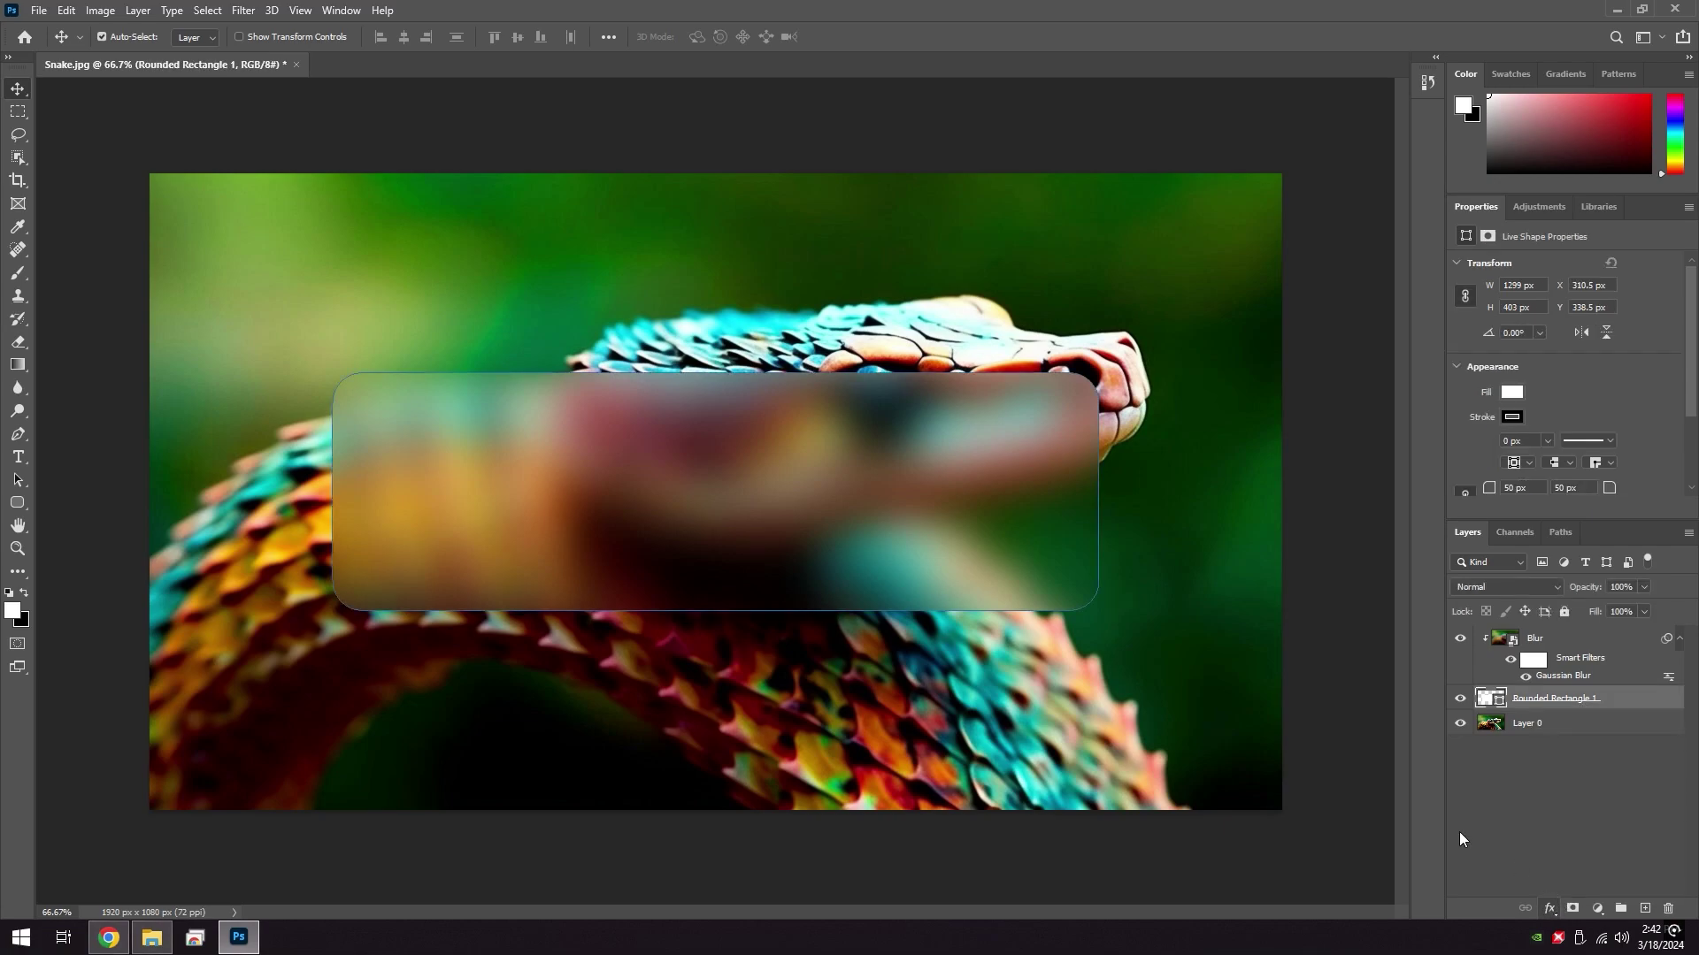
drag(1316, 422, 1324, 384)
click(1362, 355)
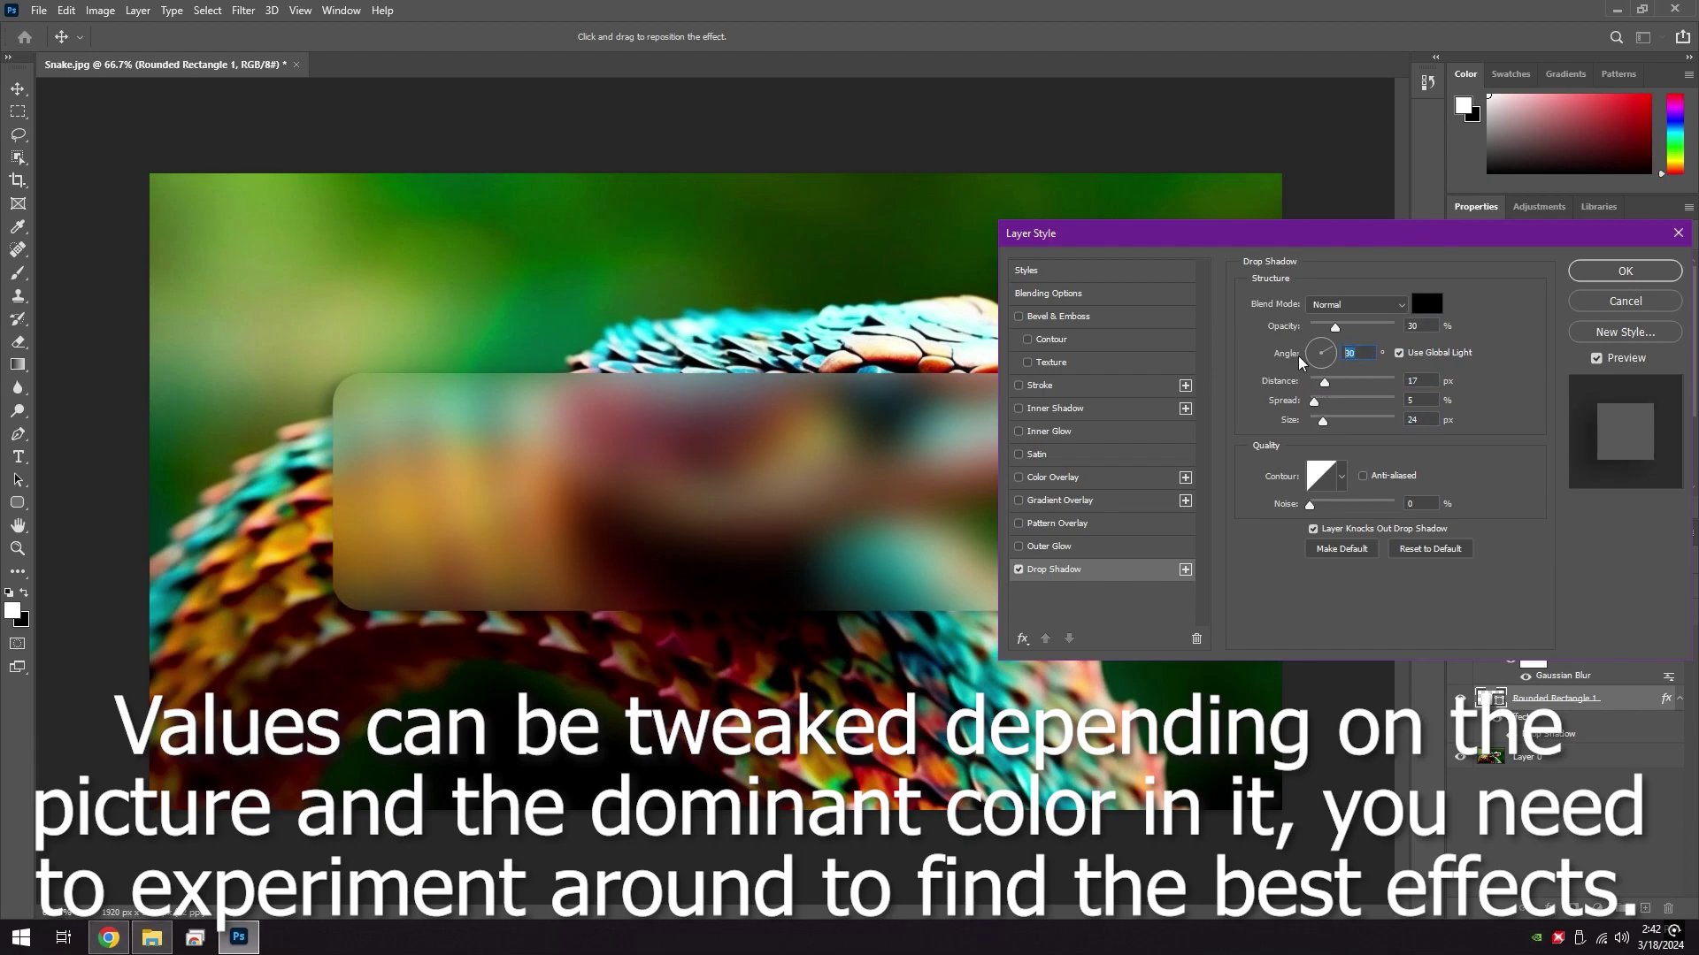
text(90)
drag(1314, 403, 1333, 426)
drag(1335, 327, 1366, 332)
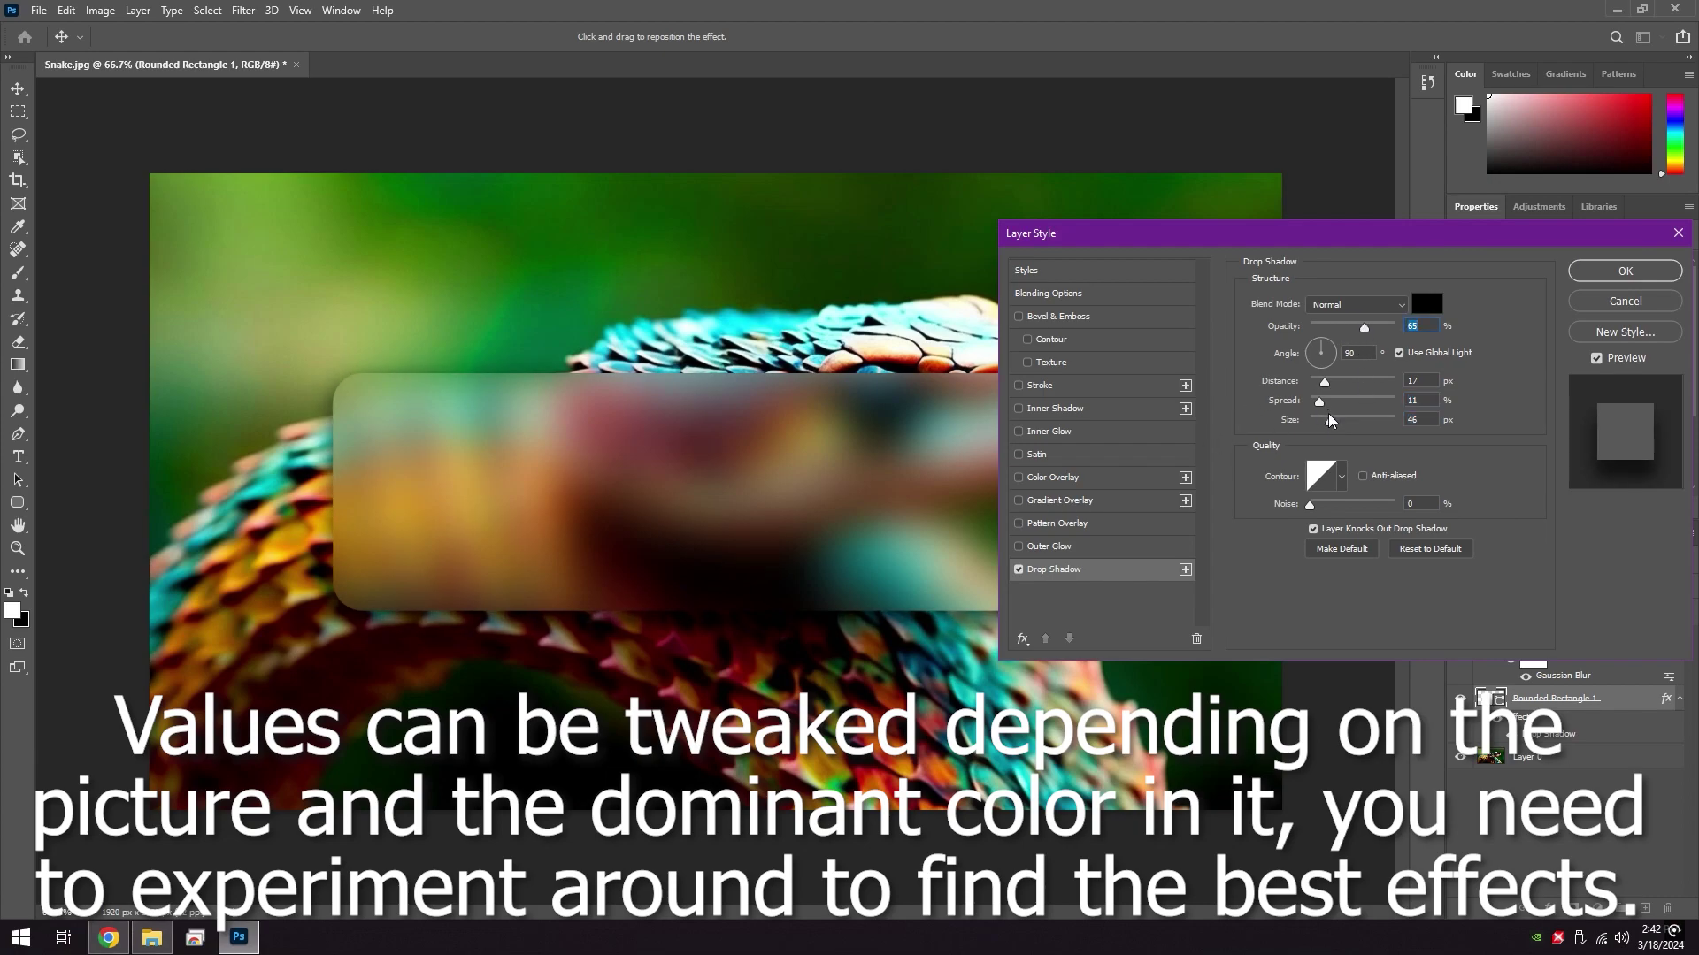
mouse_move(1334, 422)
mouse_down()
mouse_move(1320, 384)
mouse_move(1338, 390)
mouse_up()
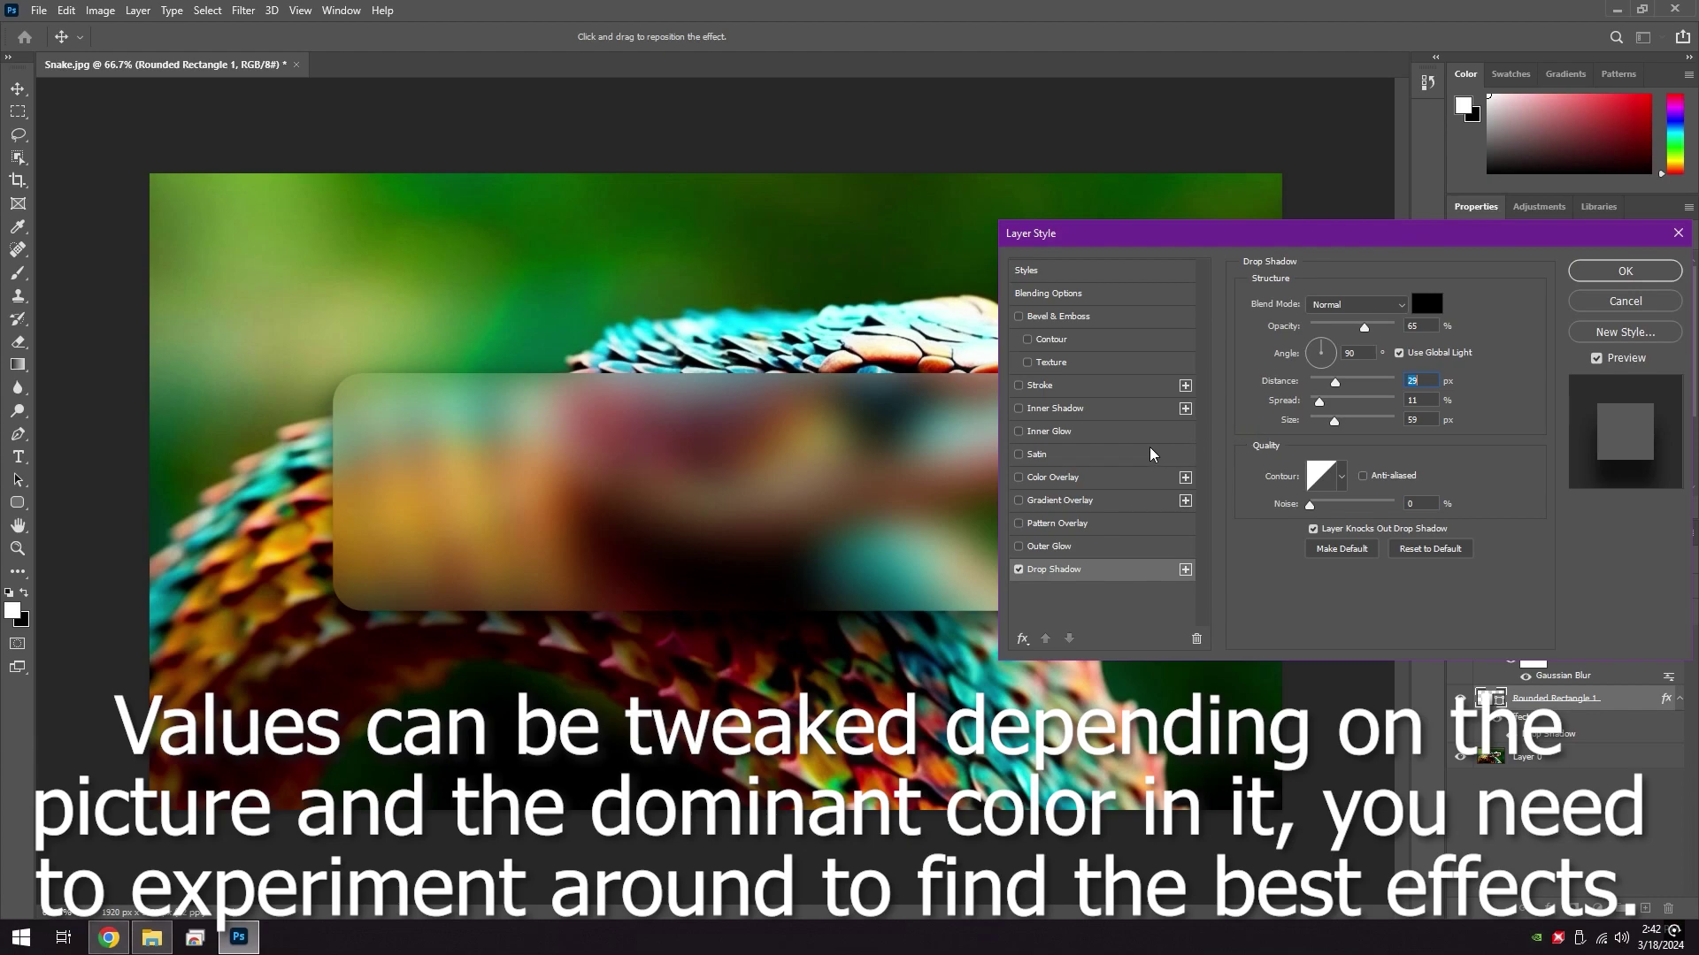
- Enable an Inner Glow on the rounded rectangle and set its opacity to 20%
click(1051, 433)
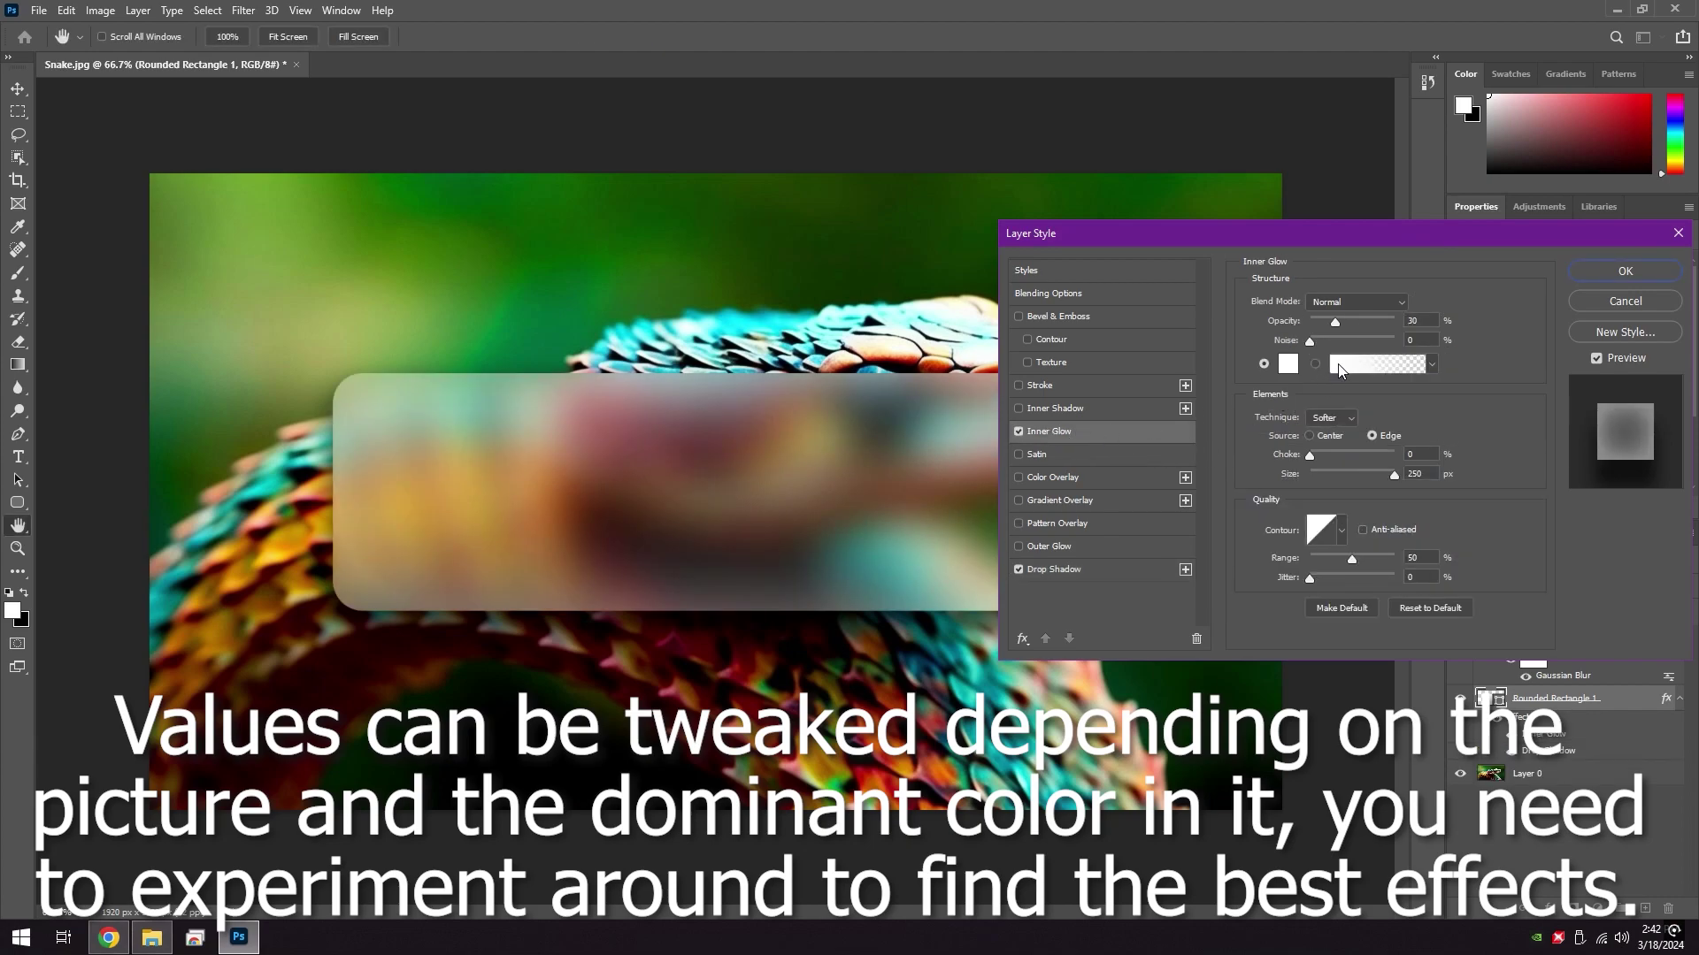
drag(1420, 322, 1377, 324)
text(20)
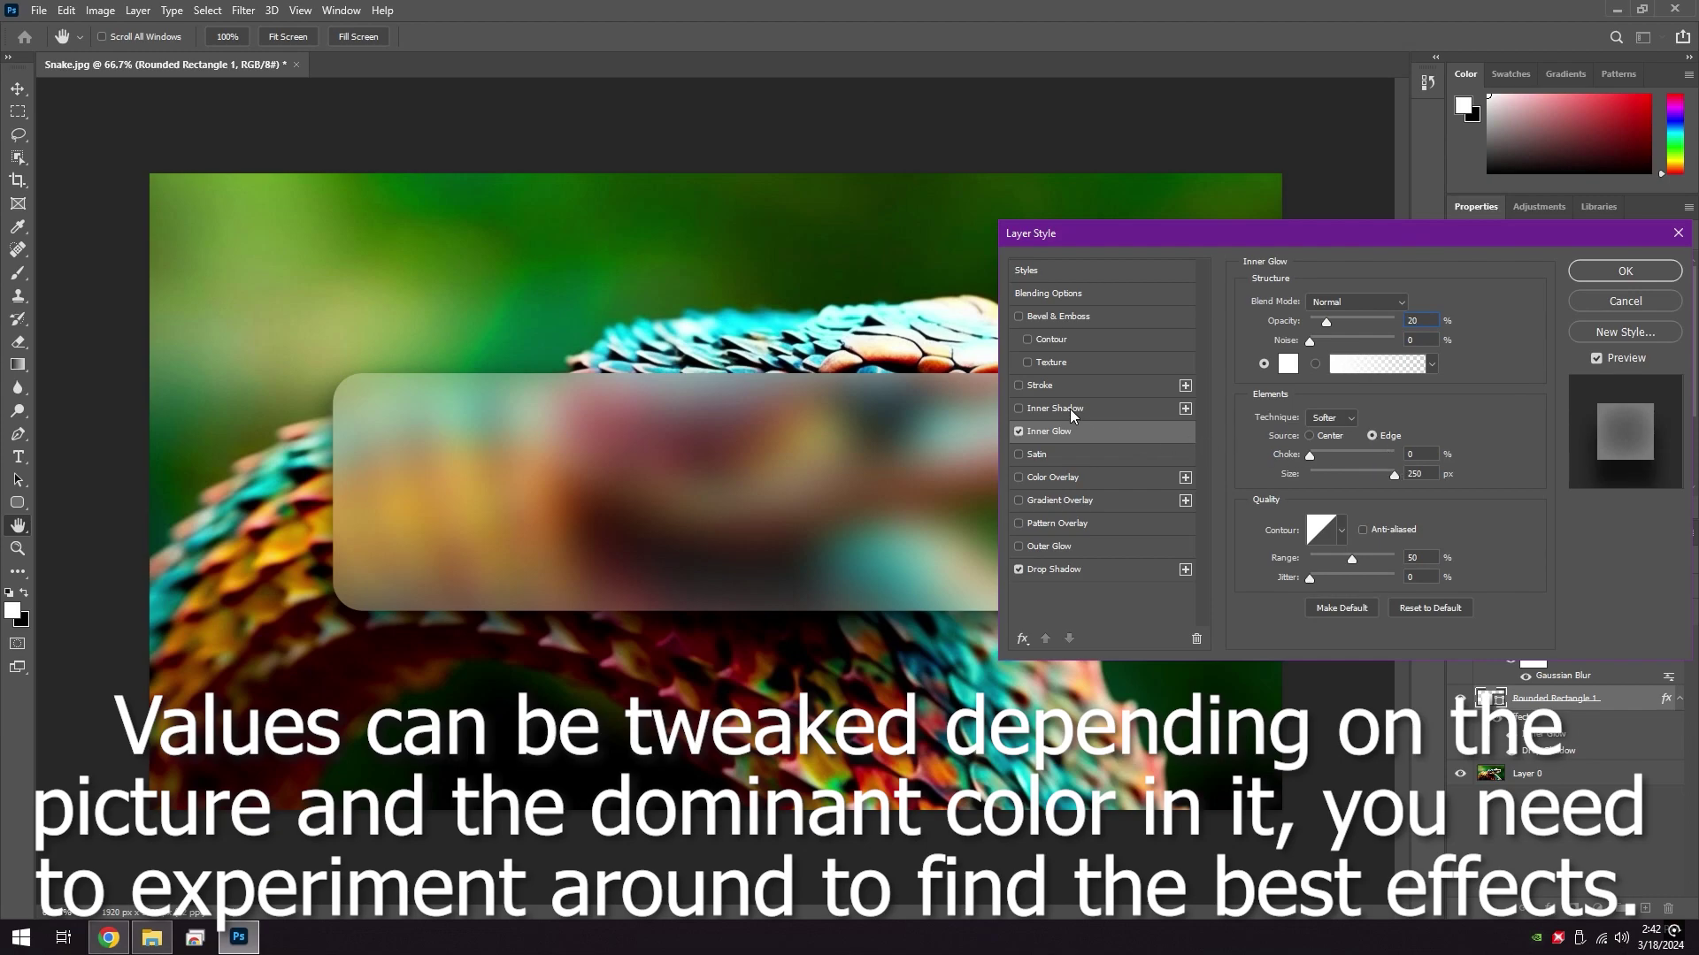
- Enable a white 5 px inside Stroke at 40% opacity on the rounded rectangle and apply the layer style
click(1037, 386)
drag(1409, 302, 1351, 300)
text(5)
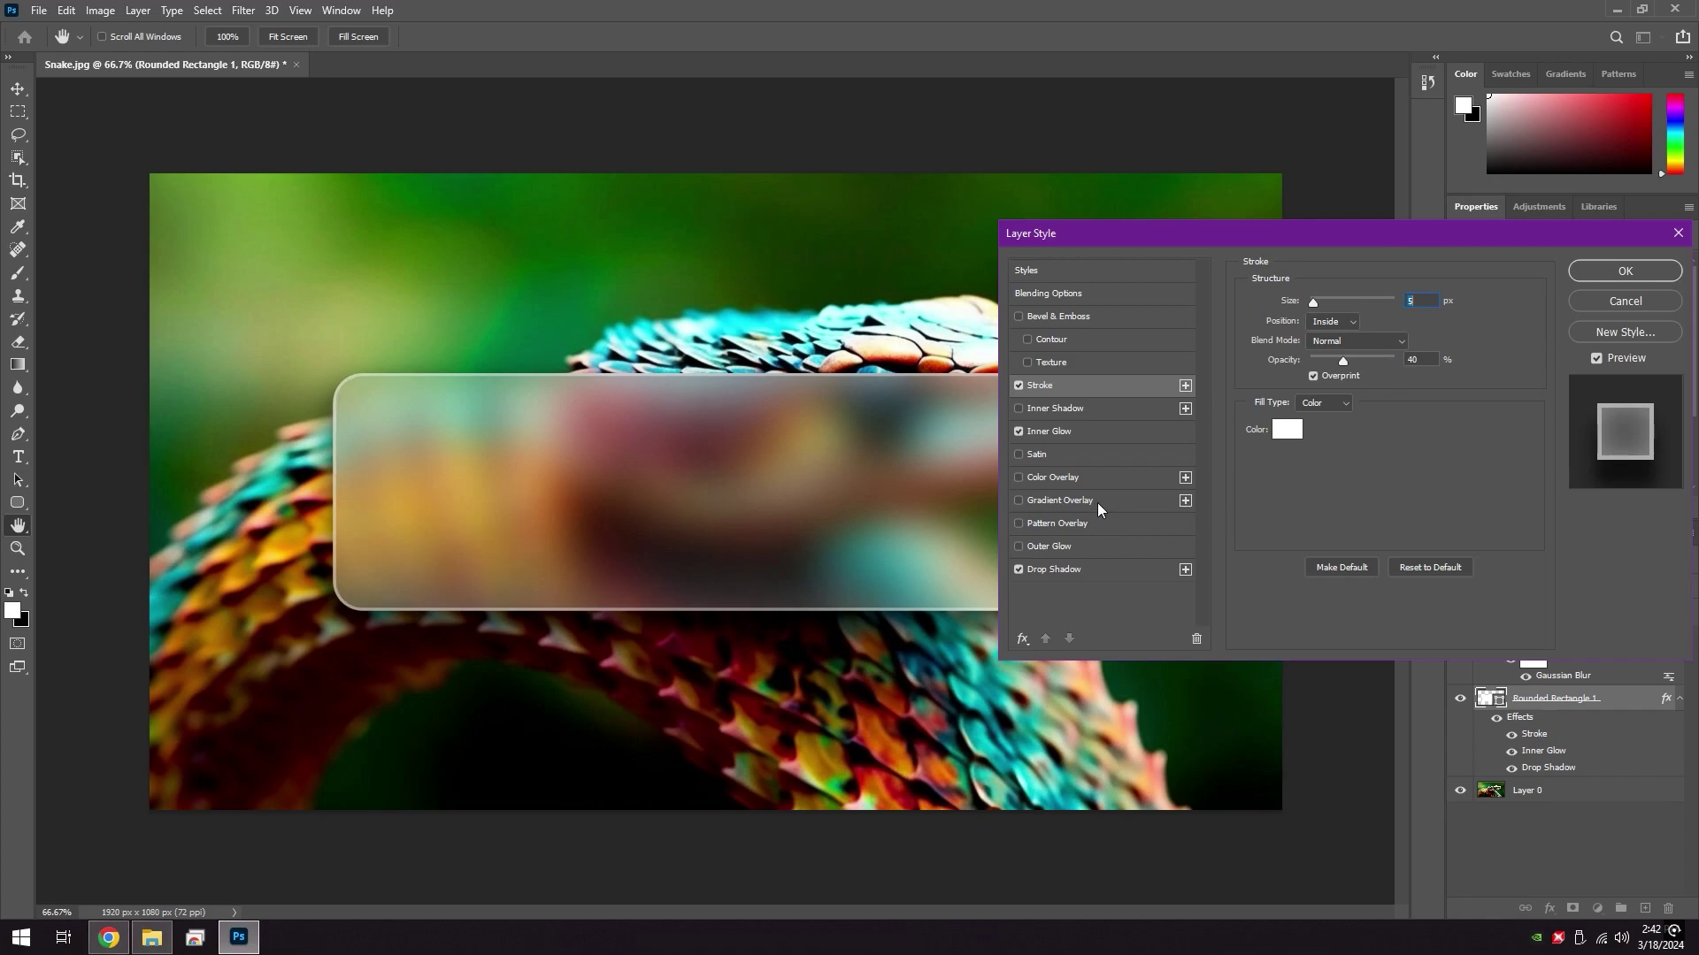
click(1596, 269)
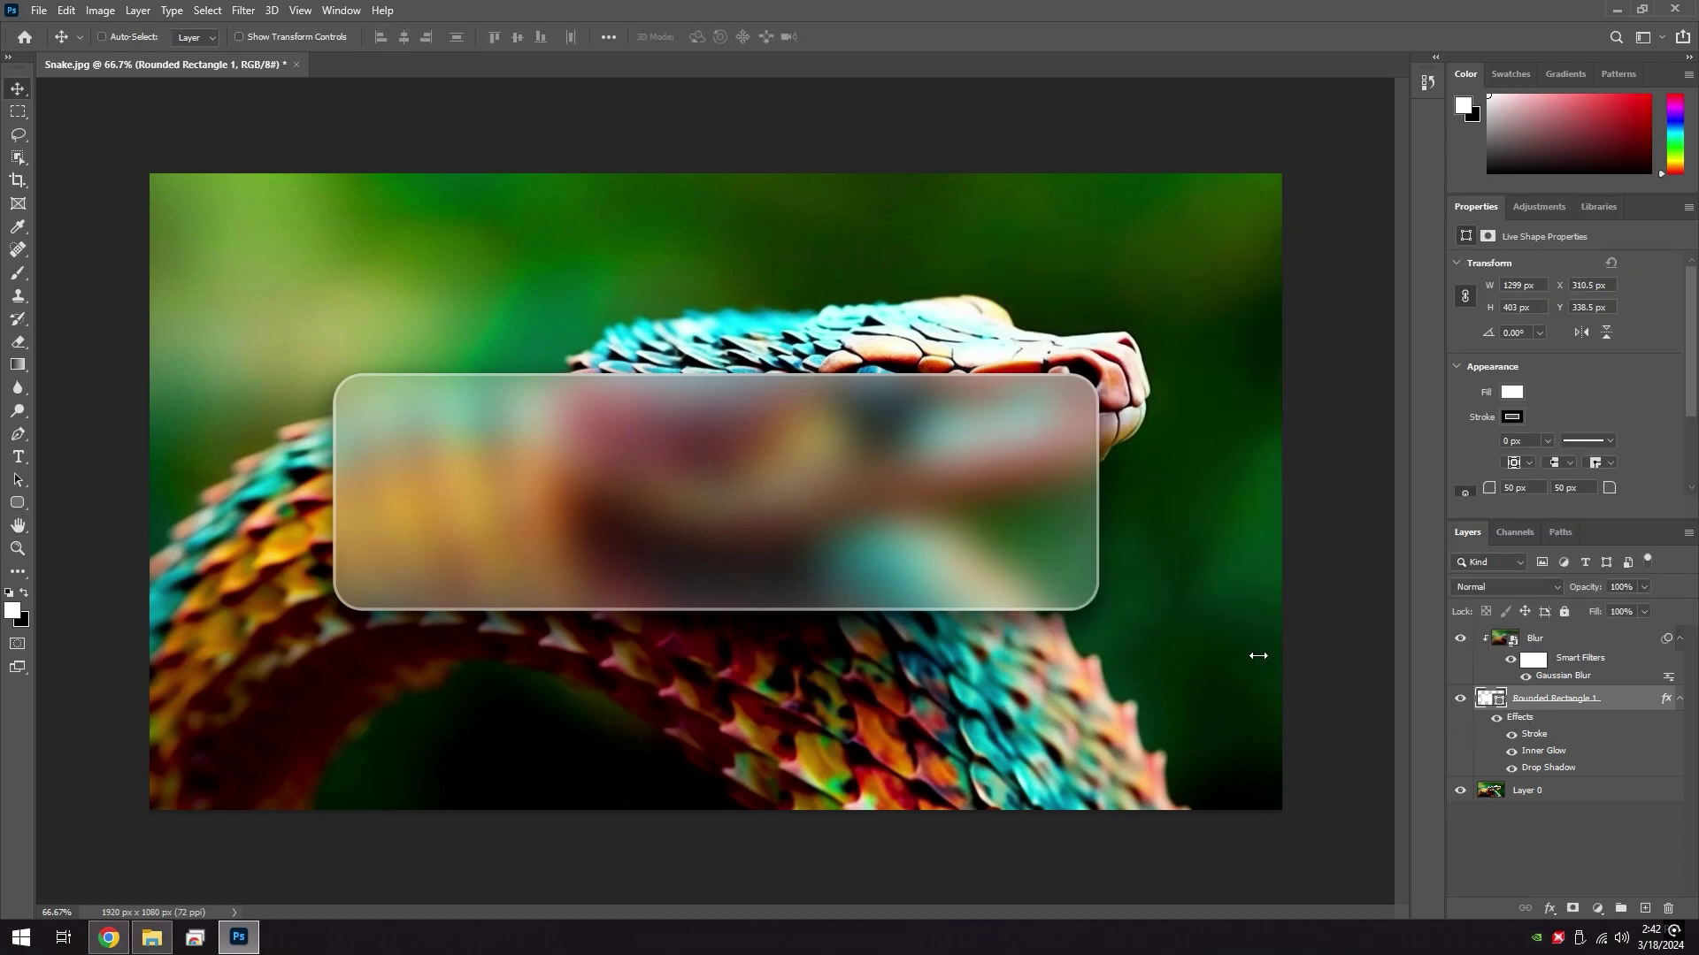
- Try repositioning the glass rectangle over the snake photo
key(ctrl+t)
drag(1032, 534, 976, 550)
click(876, 36)
drag(619, 422, 647, 414)
- Add a centred text box reading "Easy Glass Effect" in 100 pt Arial Bold directly above the background layer, near the photo's upper edge
click(1540, 790)
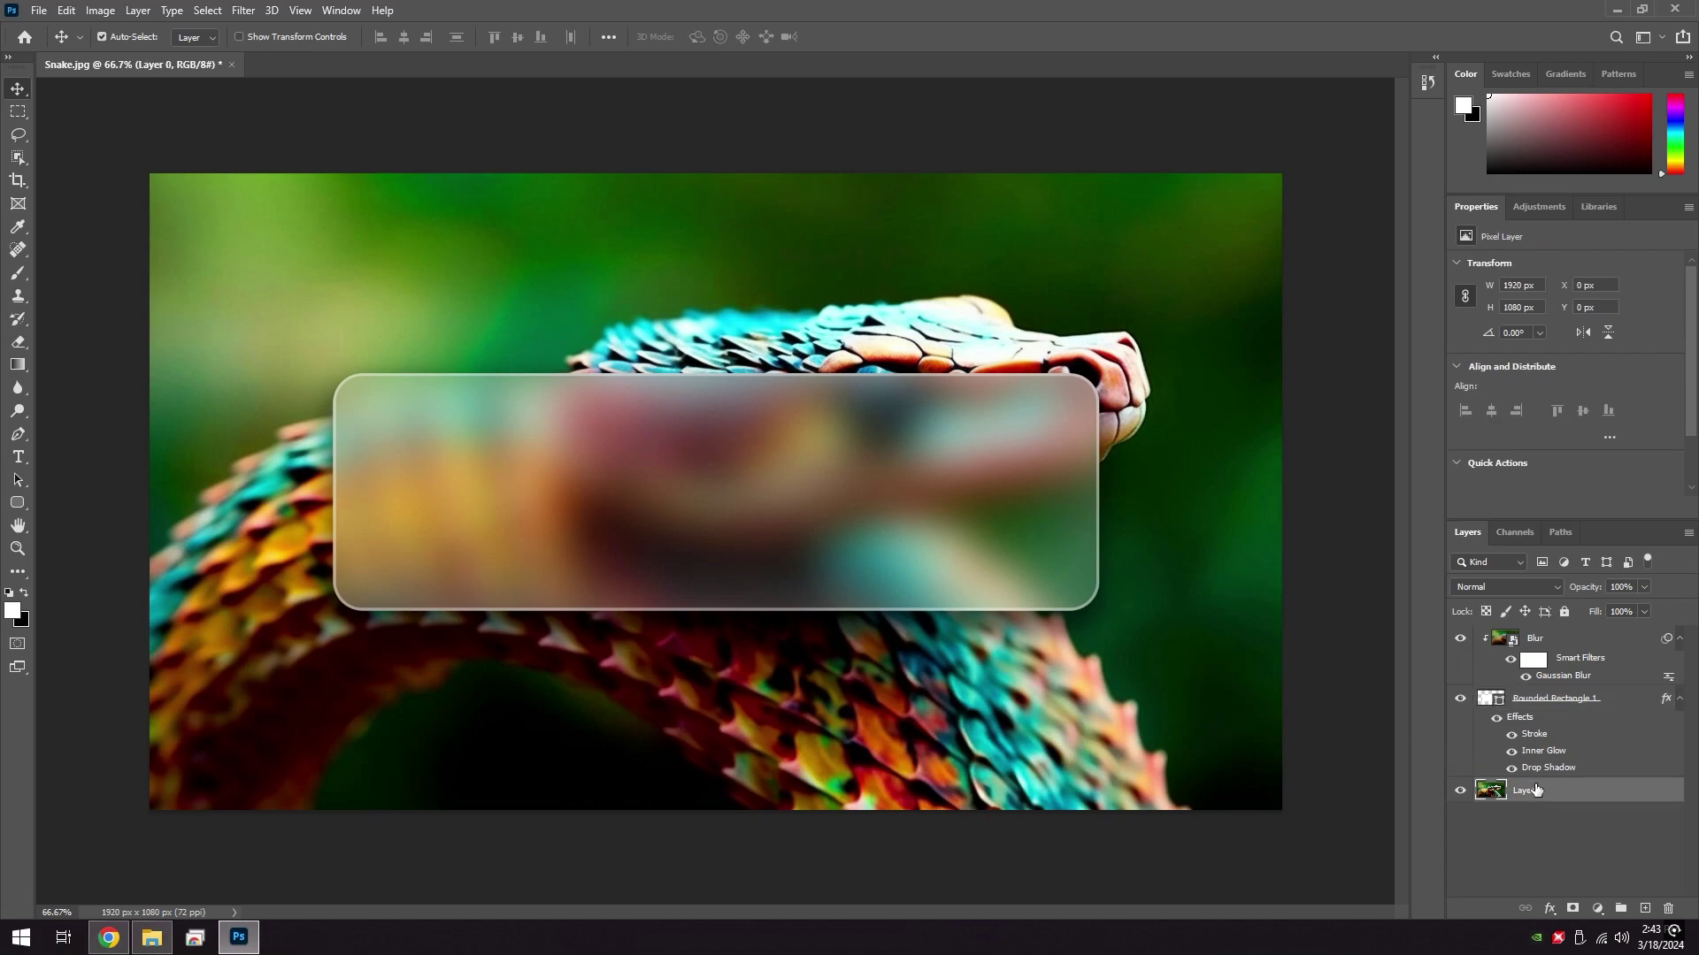
key(t)
drag(294, 199, 1184, 356)
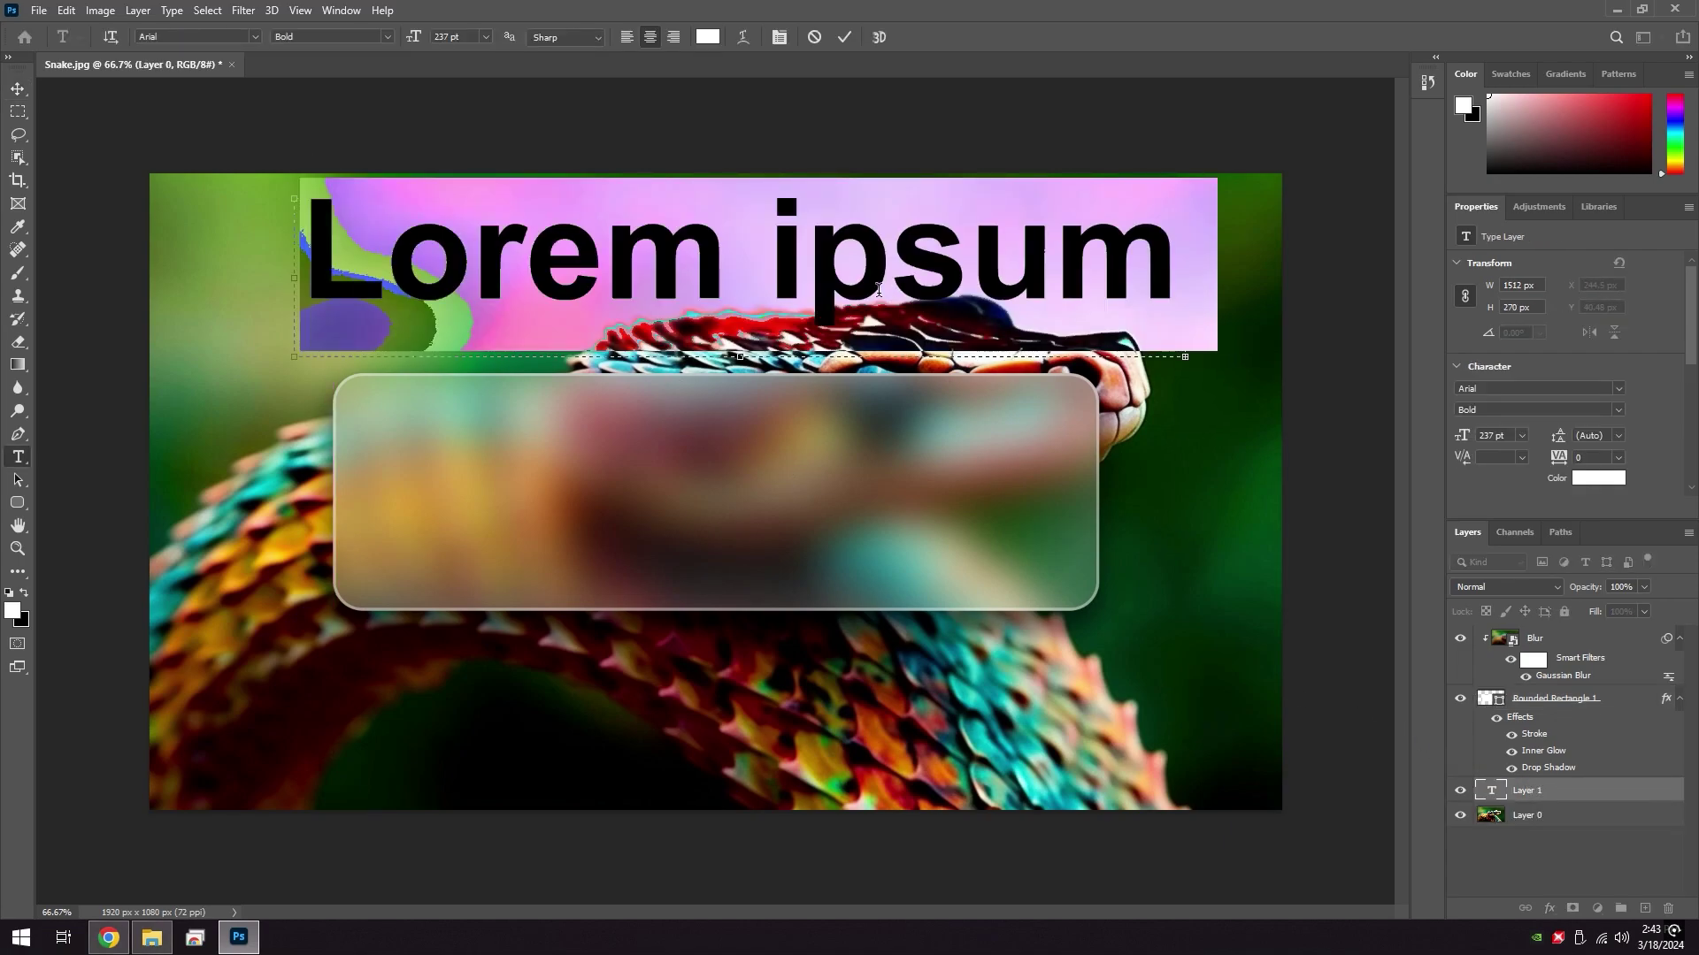
click(448, 37)
text(100)
key(Return)
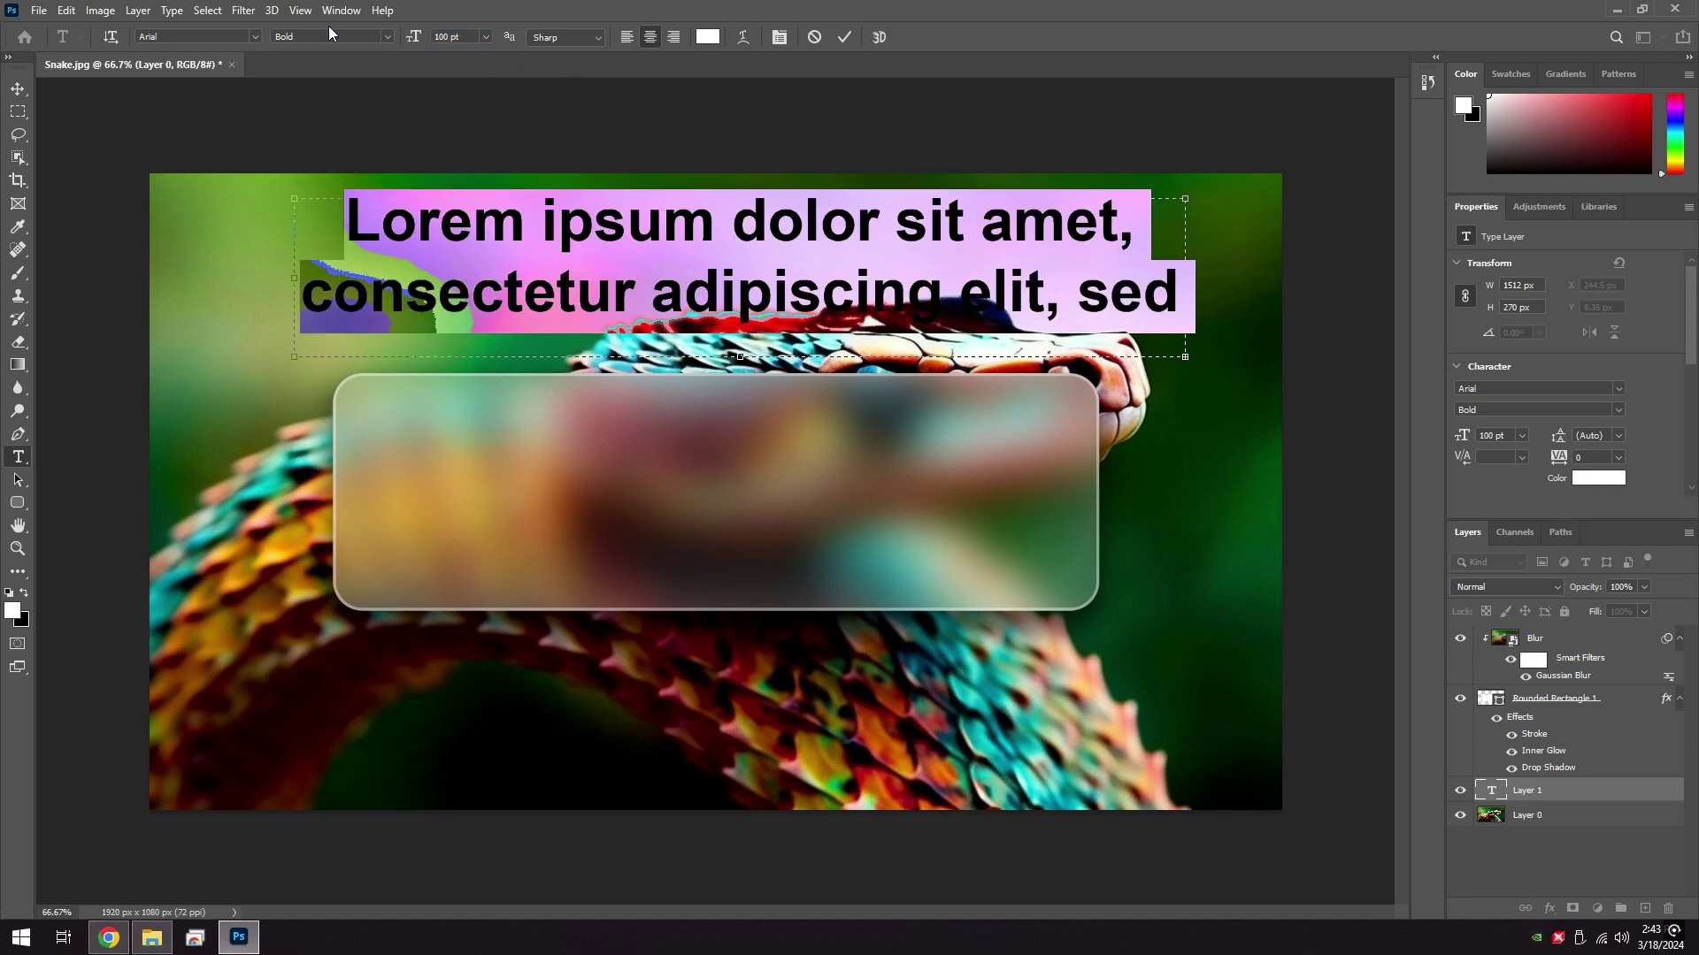
text(Easy )
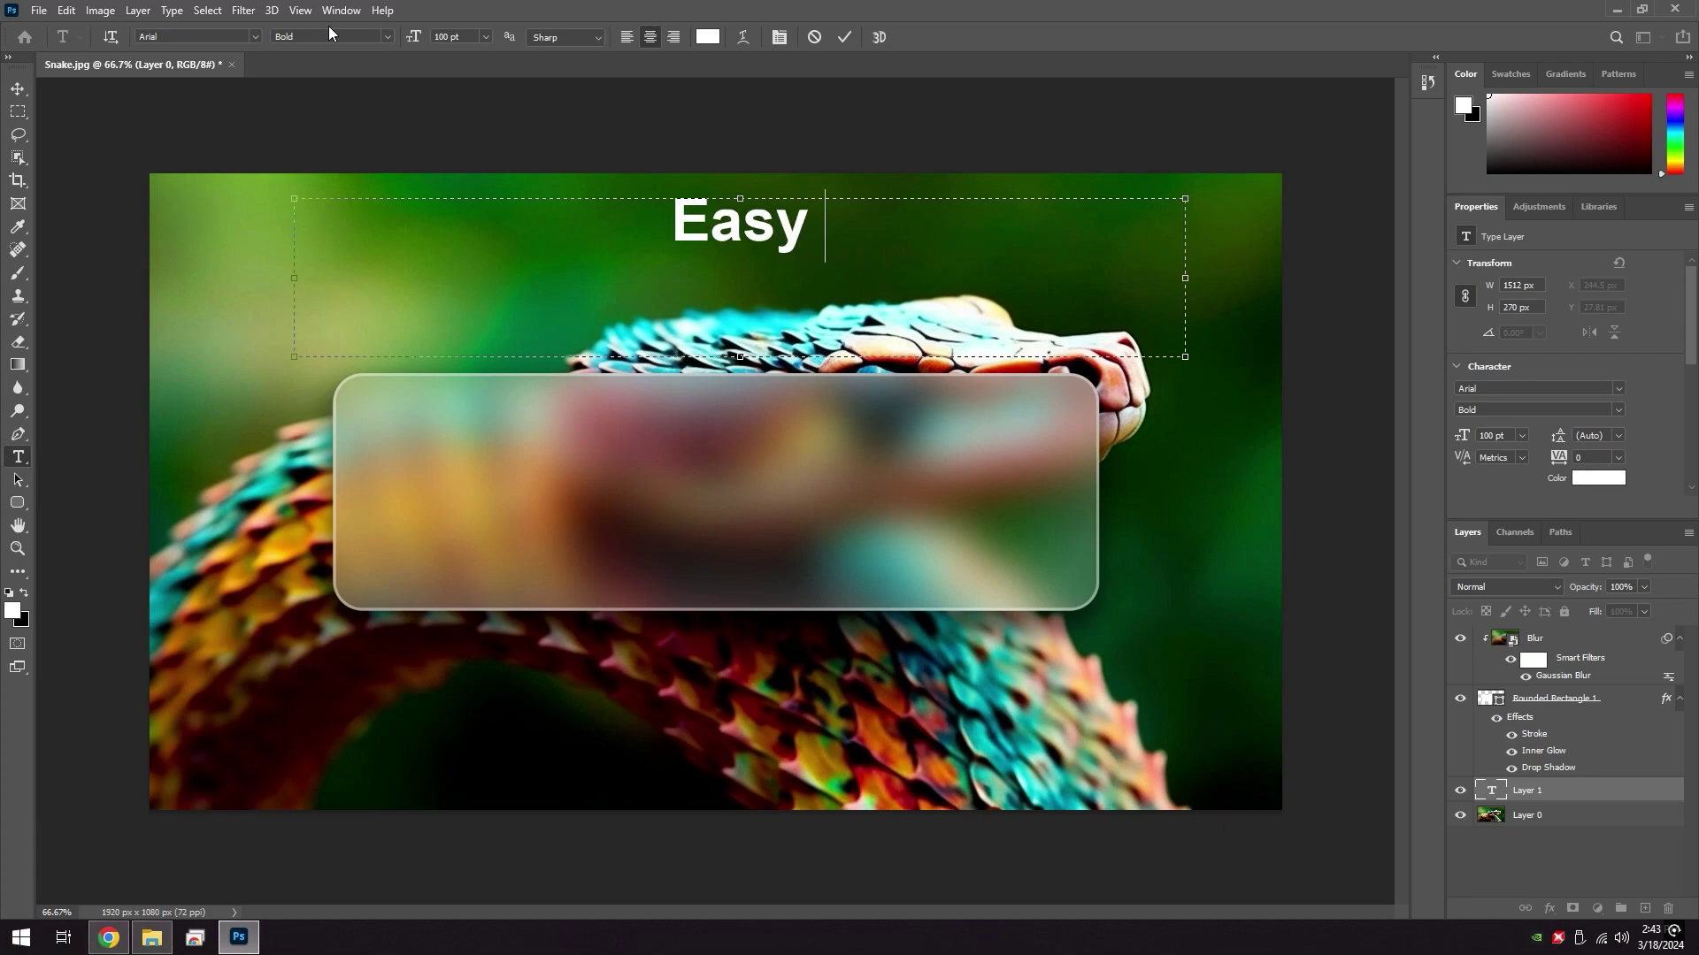
text(Glass)
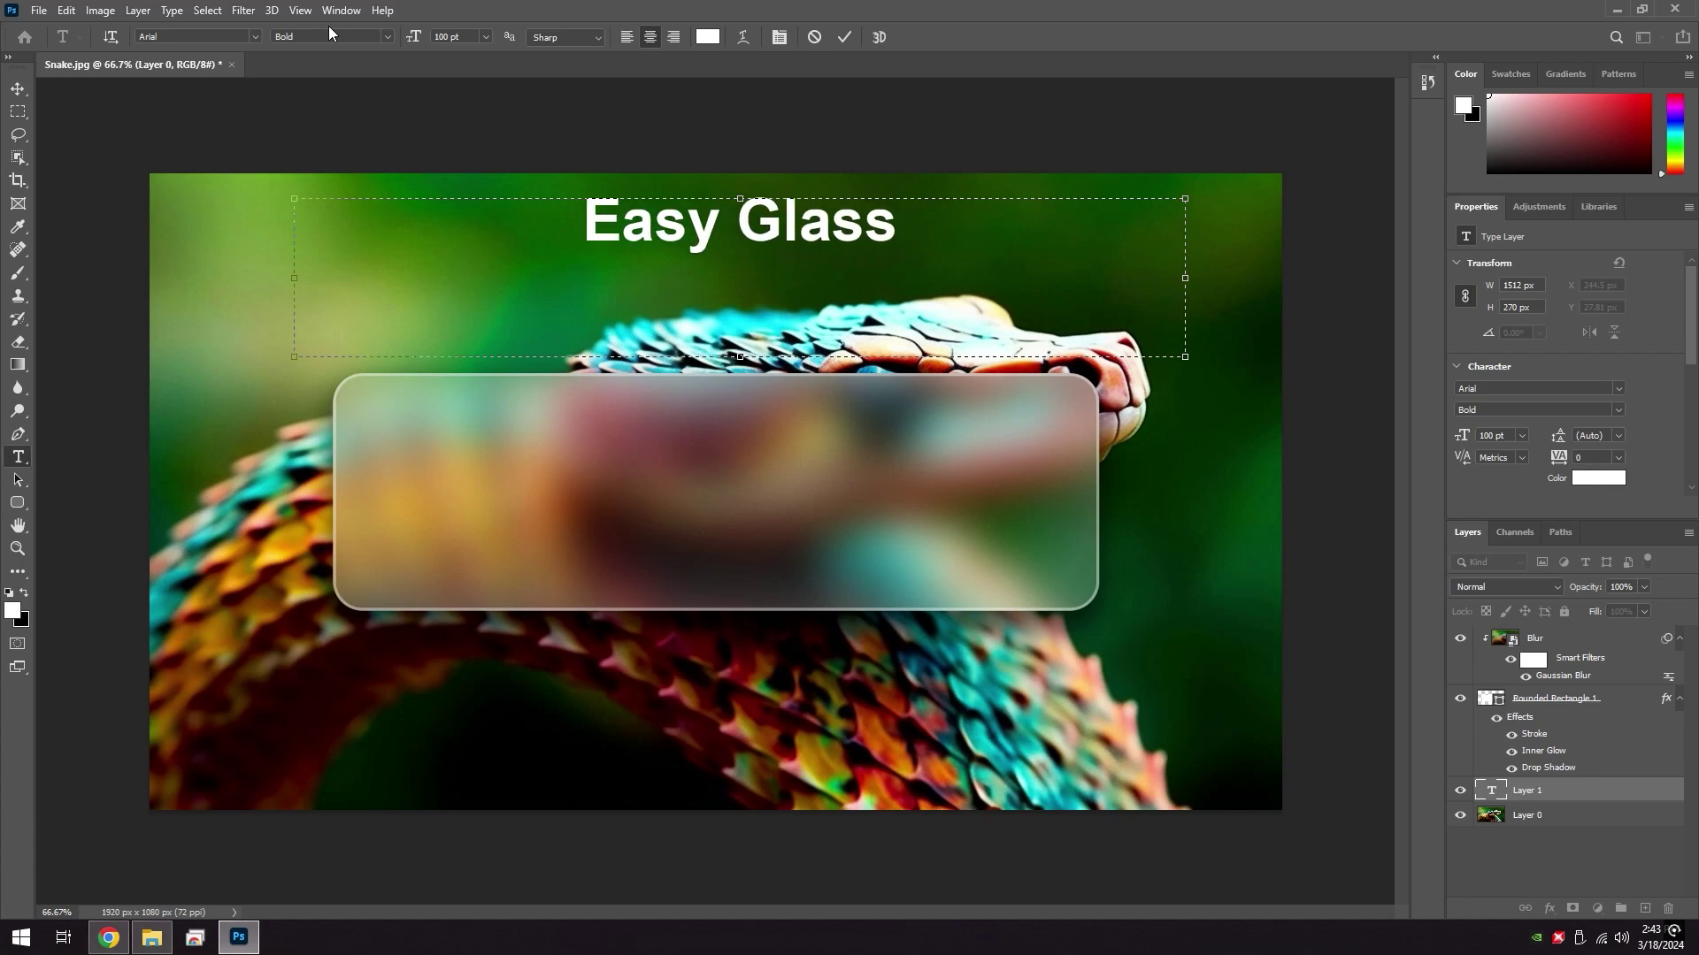
text( Effect)
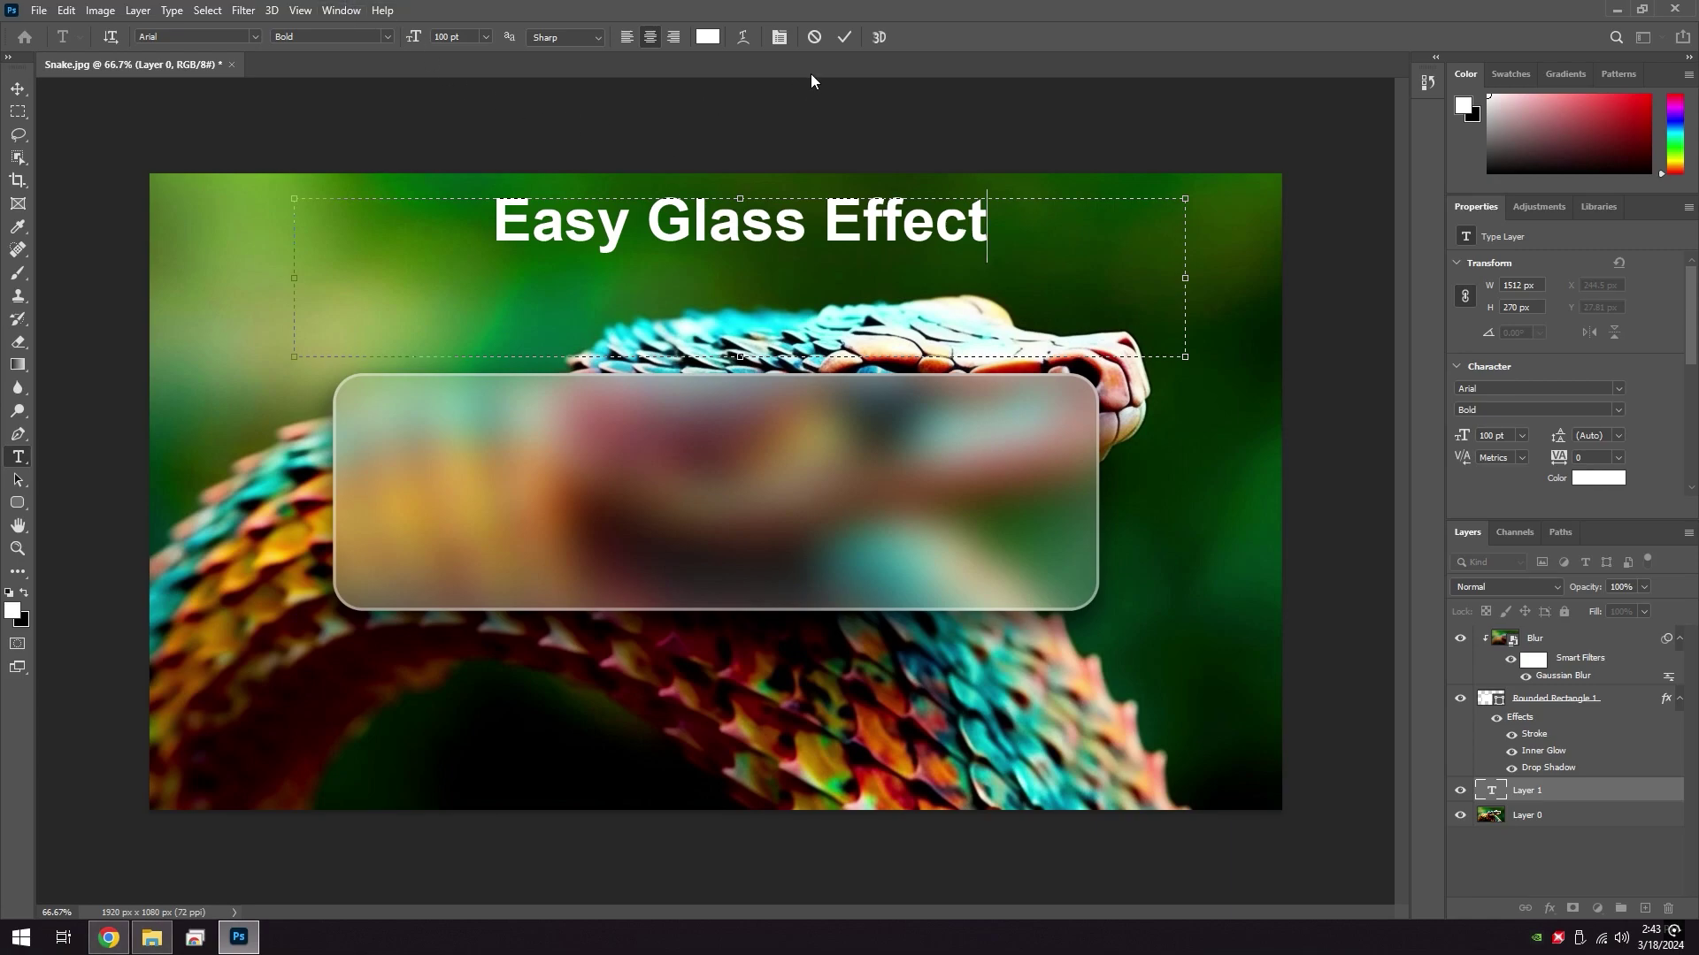
click(845, 43)
- Move the "Easy Glass Effect" text onto the glass rectangle and place its layer above the Blur layer
click(21, 92)
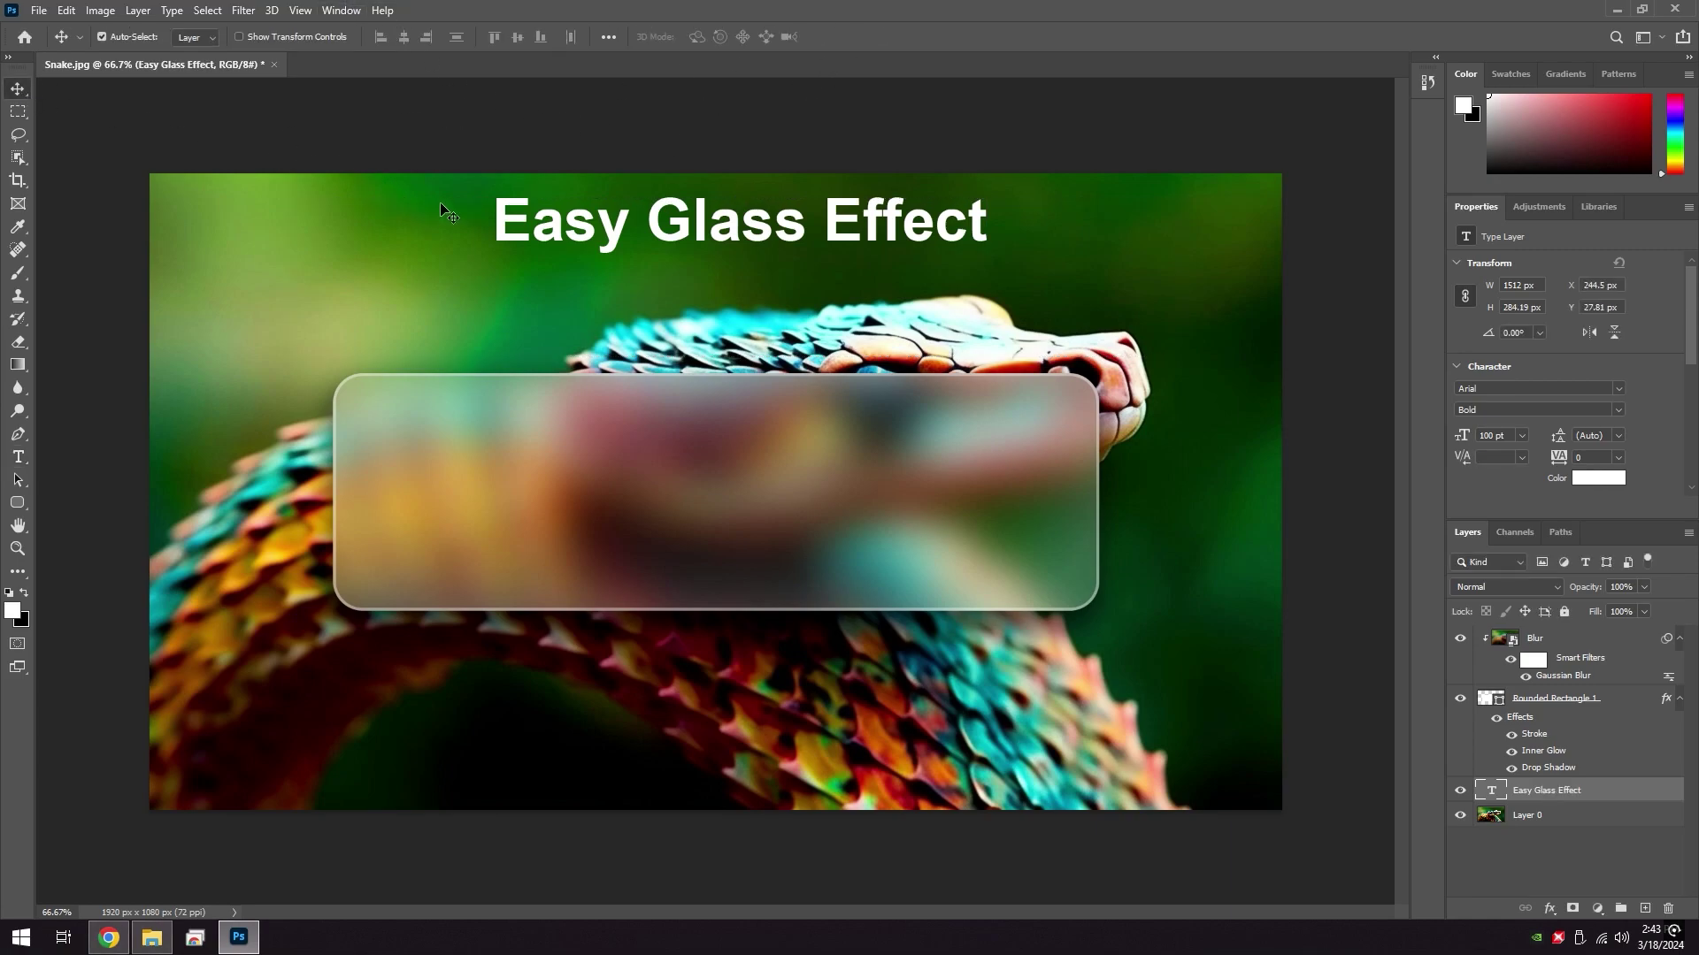
drag(506, 223, 453, 485)
drag(1518, 801, 1563, 636)
- Centre the text horizontally on the rounded rectangle using its outline as a selection, and clear the selection
ctrl+click(1489, 724)
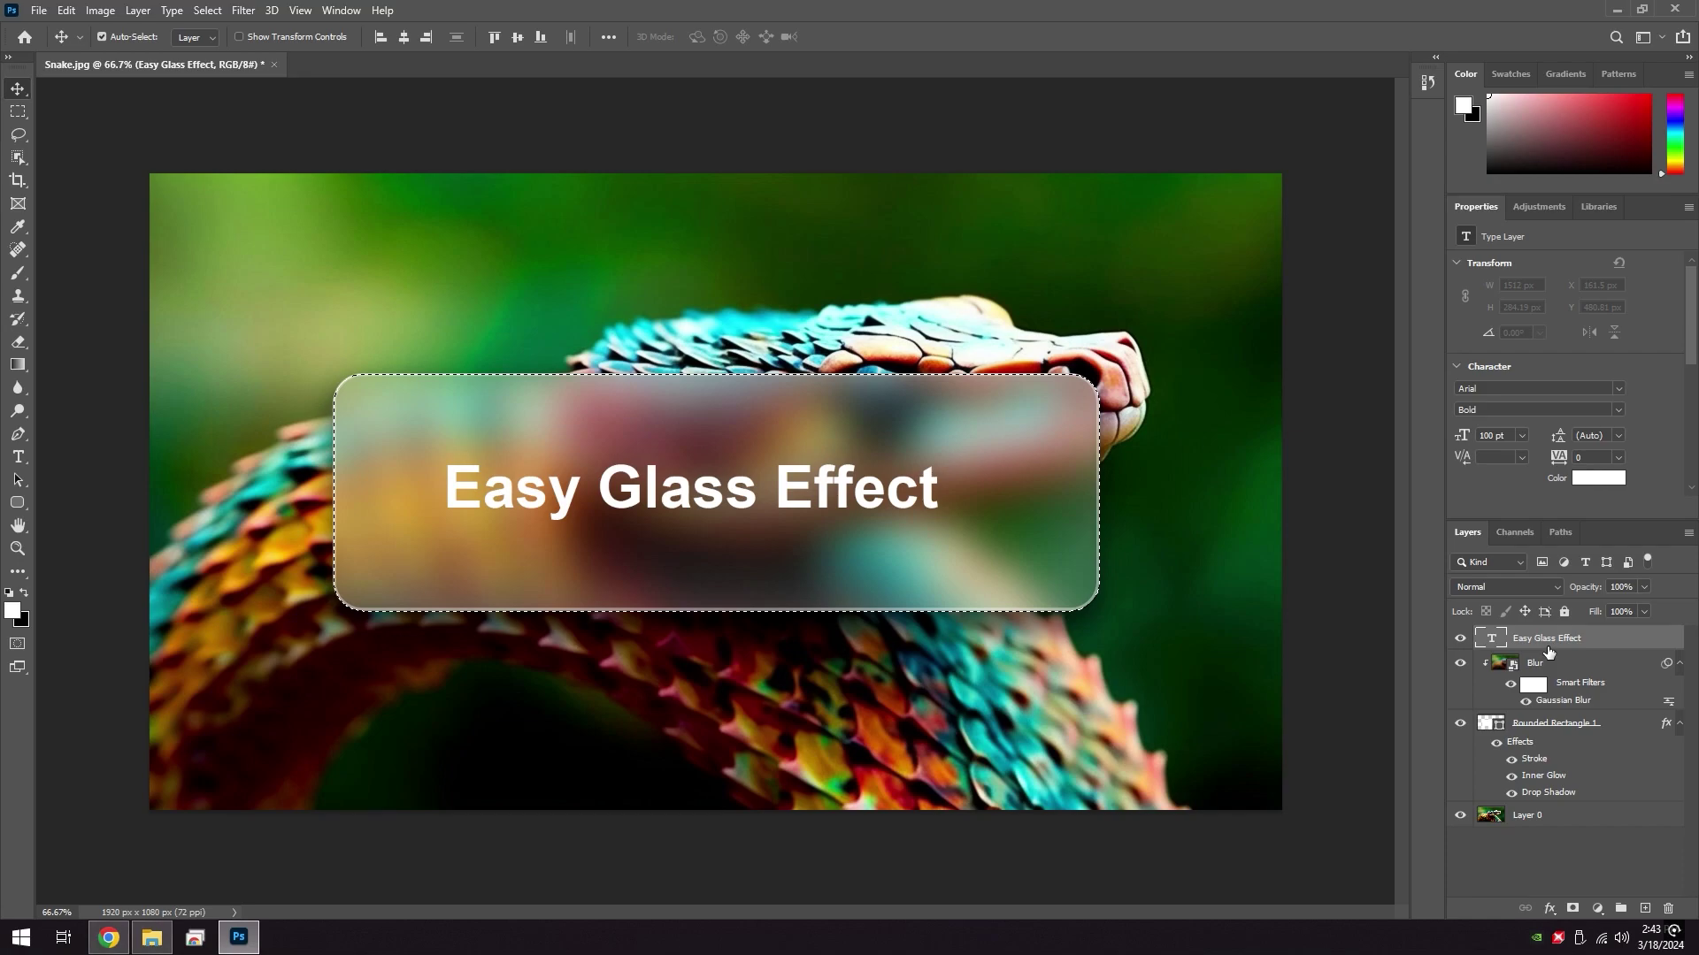
click(403, 36)
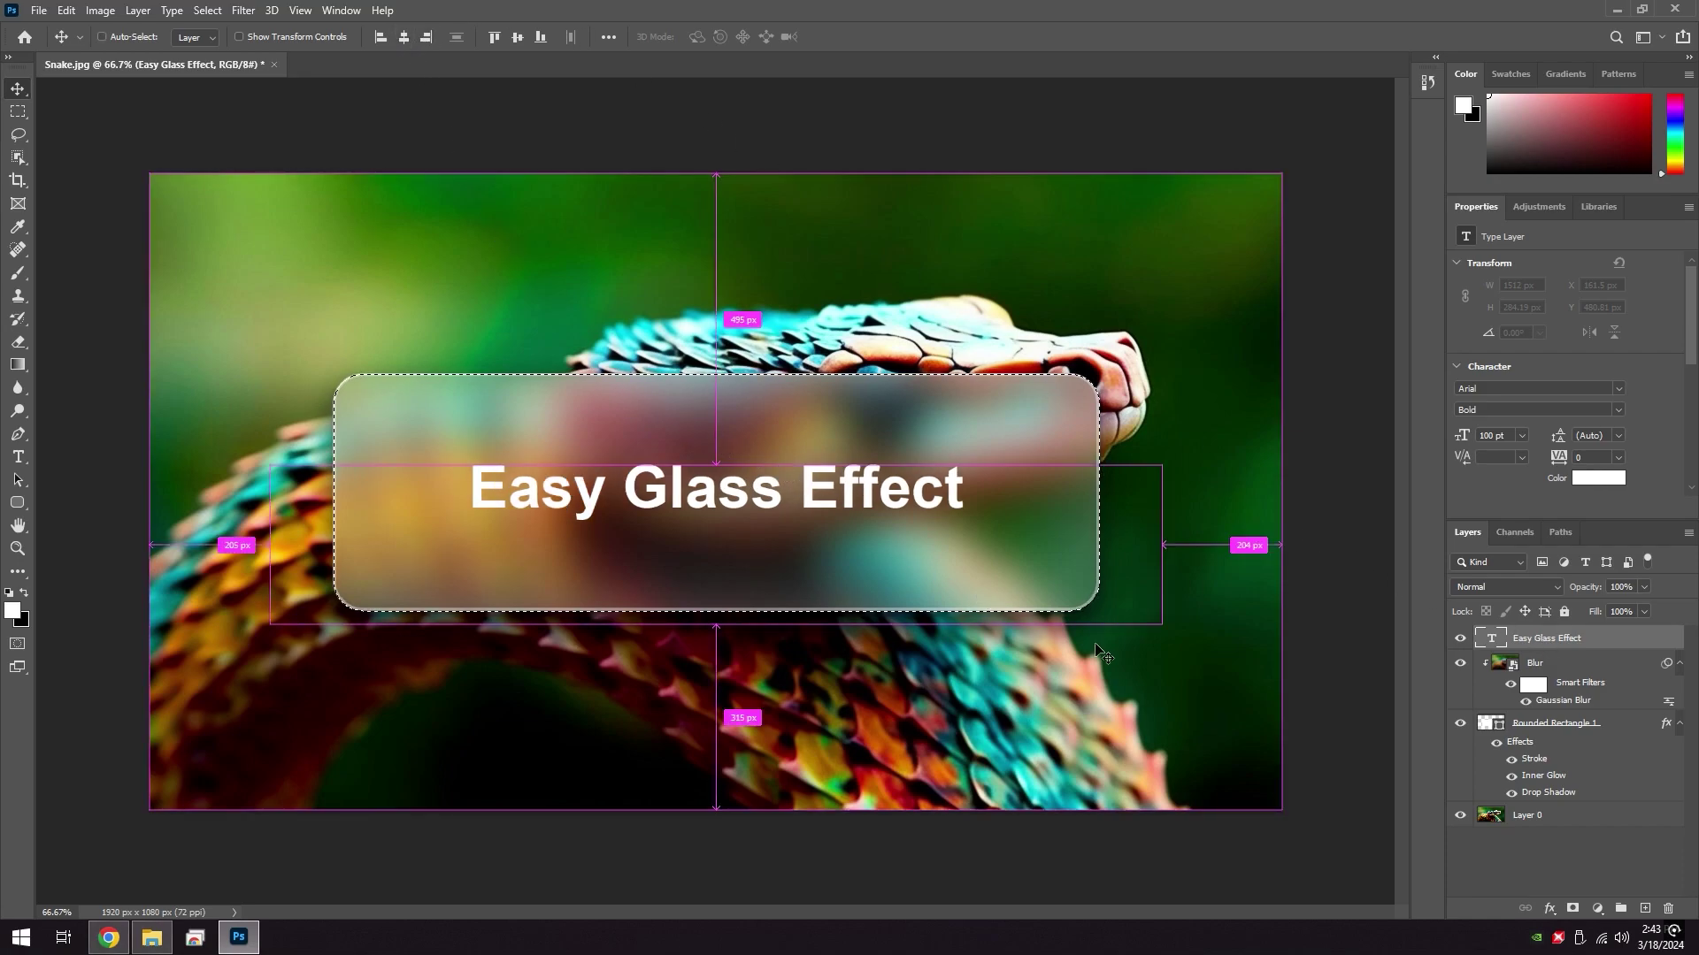
key(ctrl+d)
click(1564, 848)
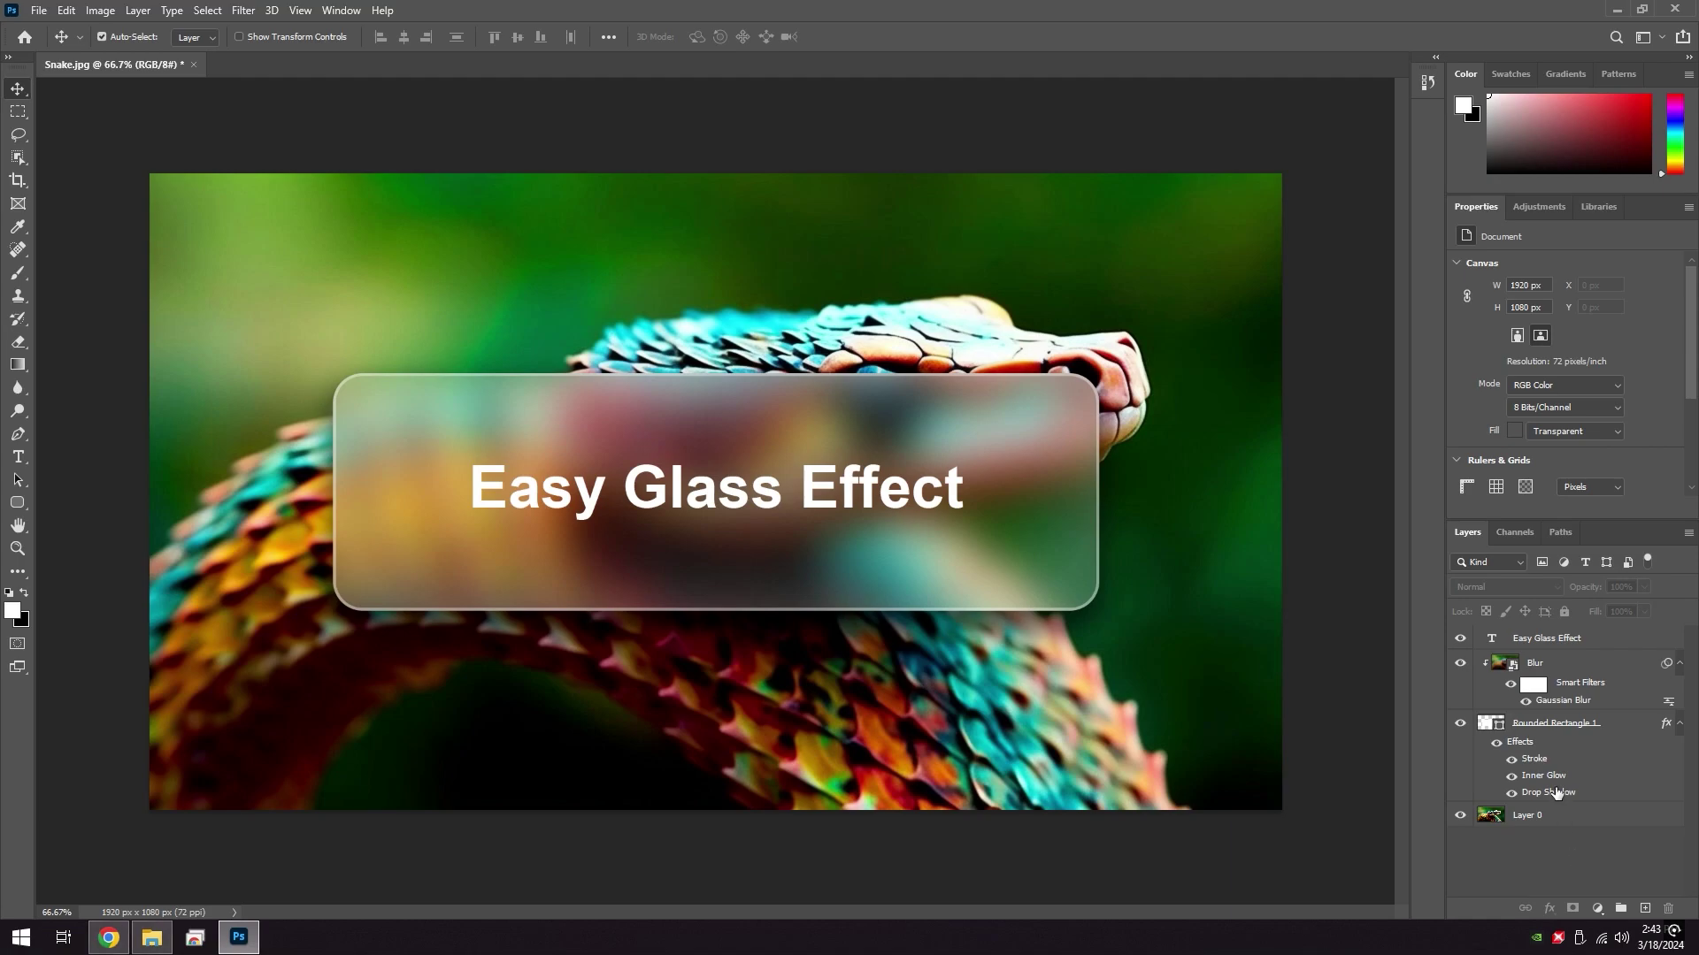
- Enlarge the "Easy Glass Effect" text to 129 pt
double_click(1491, 638)
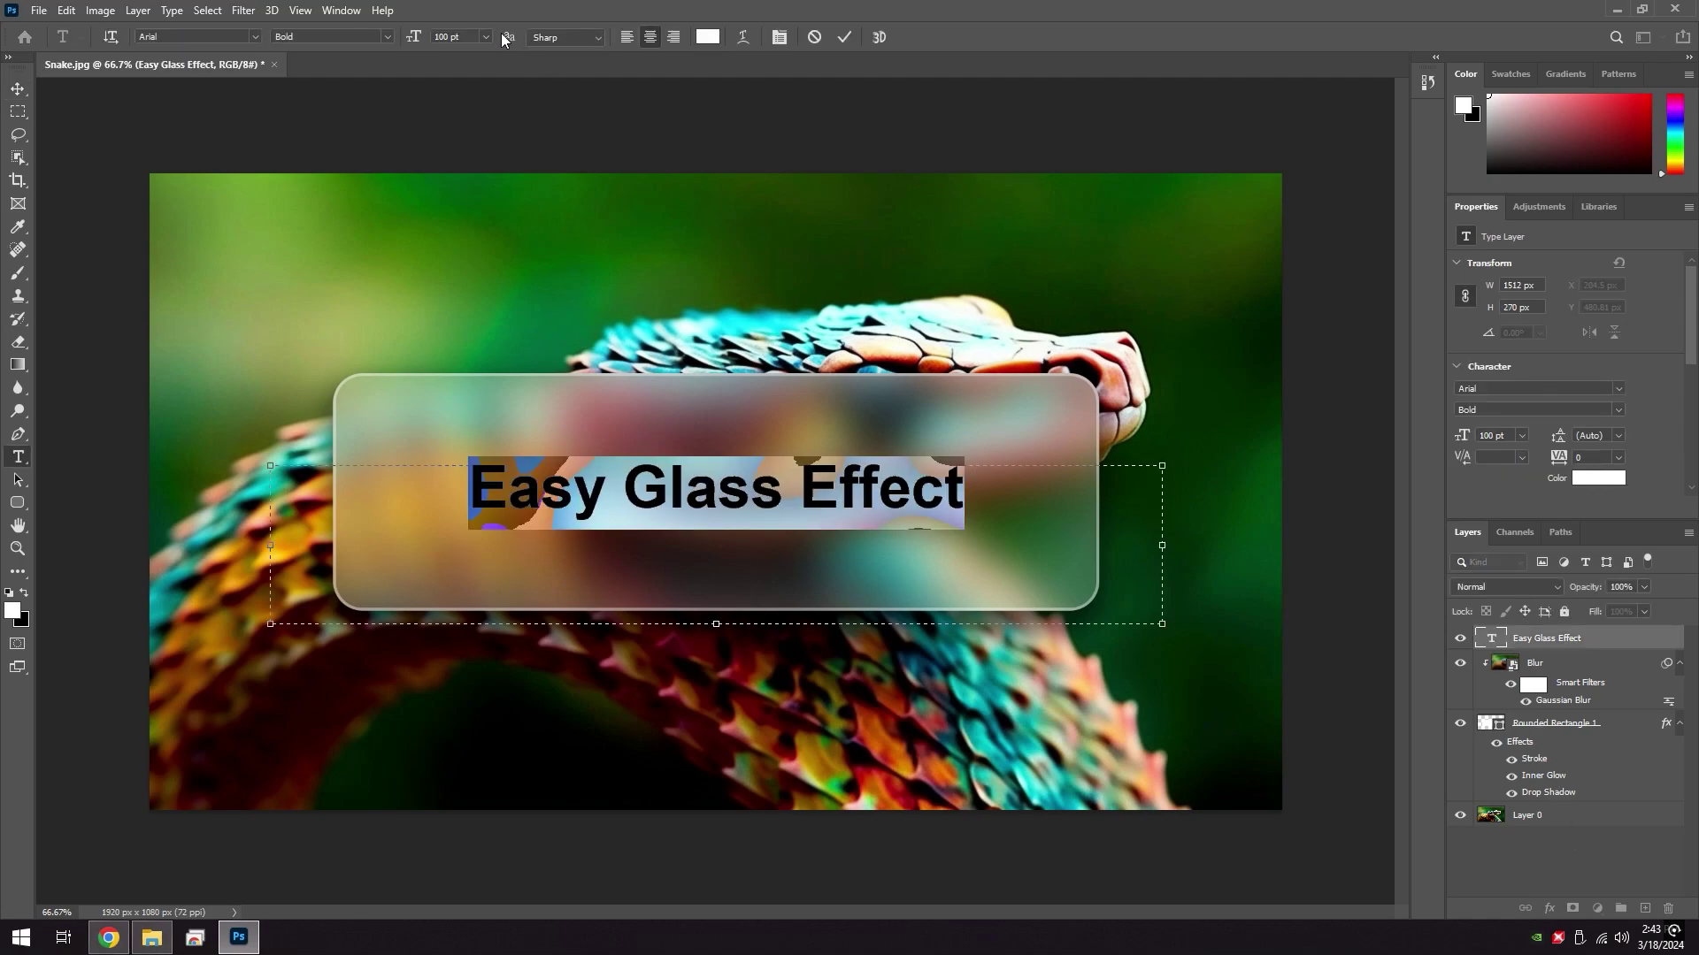
drag(420, 37, 533, 43)
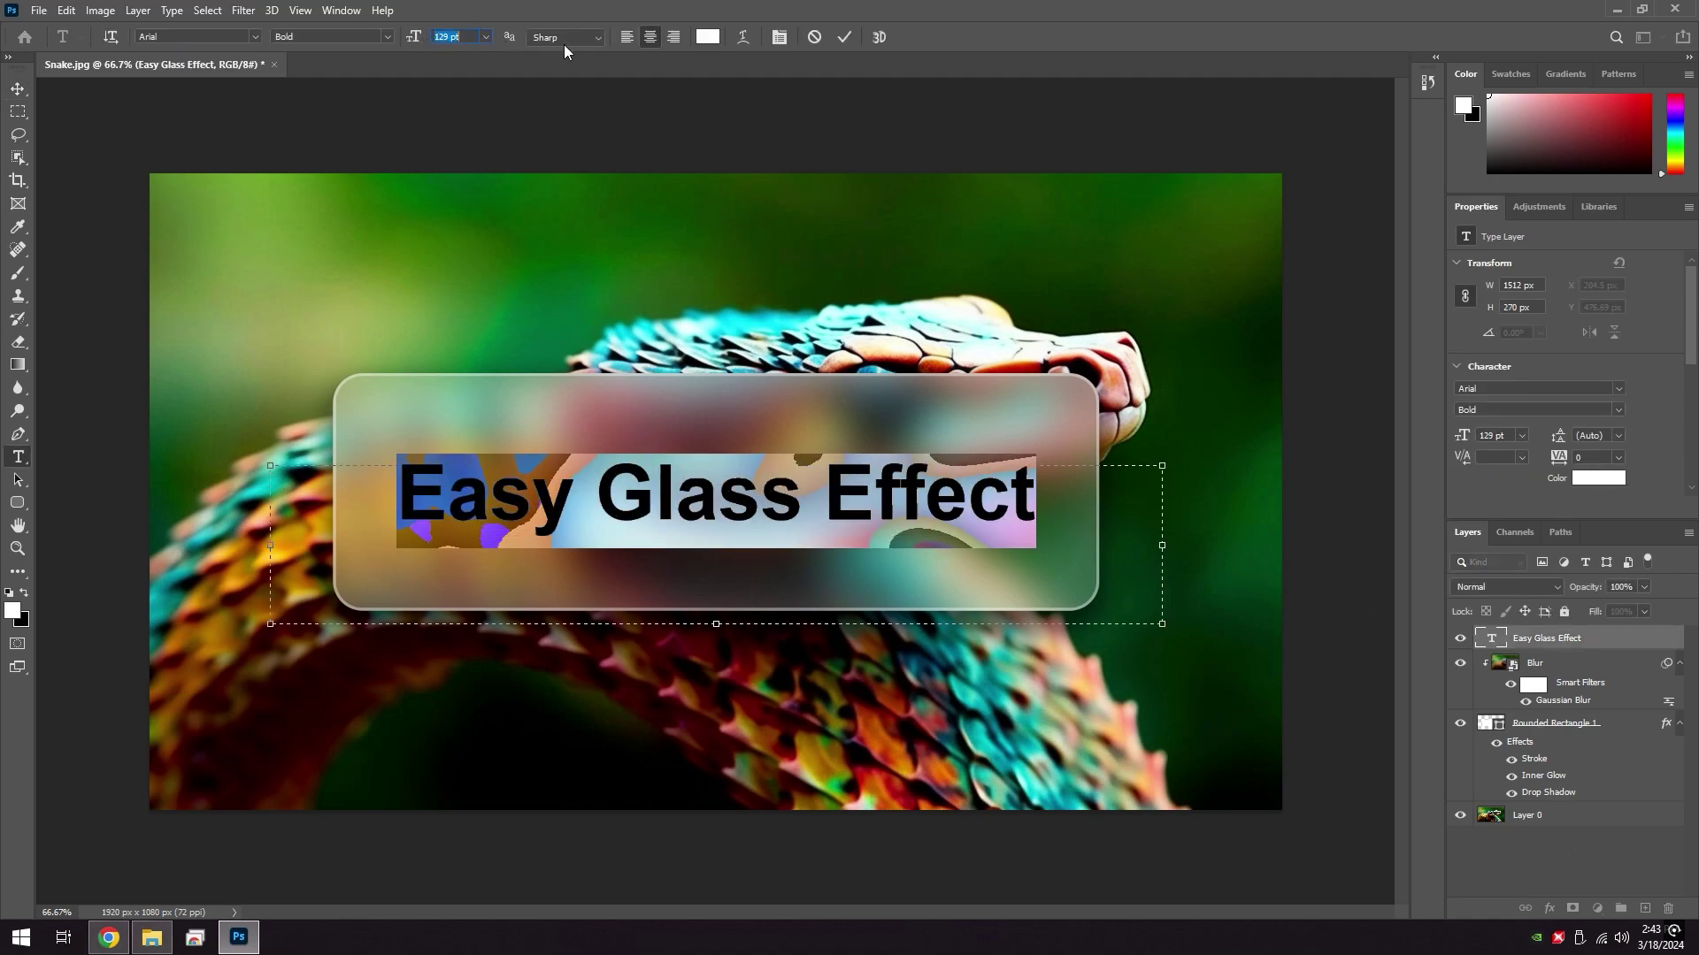
click(843, 38)
- Nudge the text up 8 px on the glass rectangle
key(v)
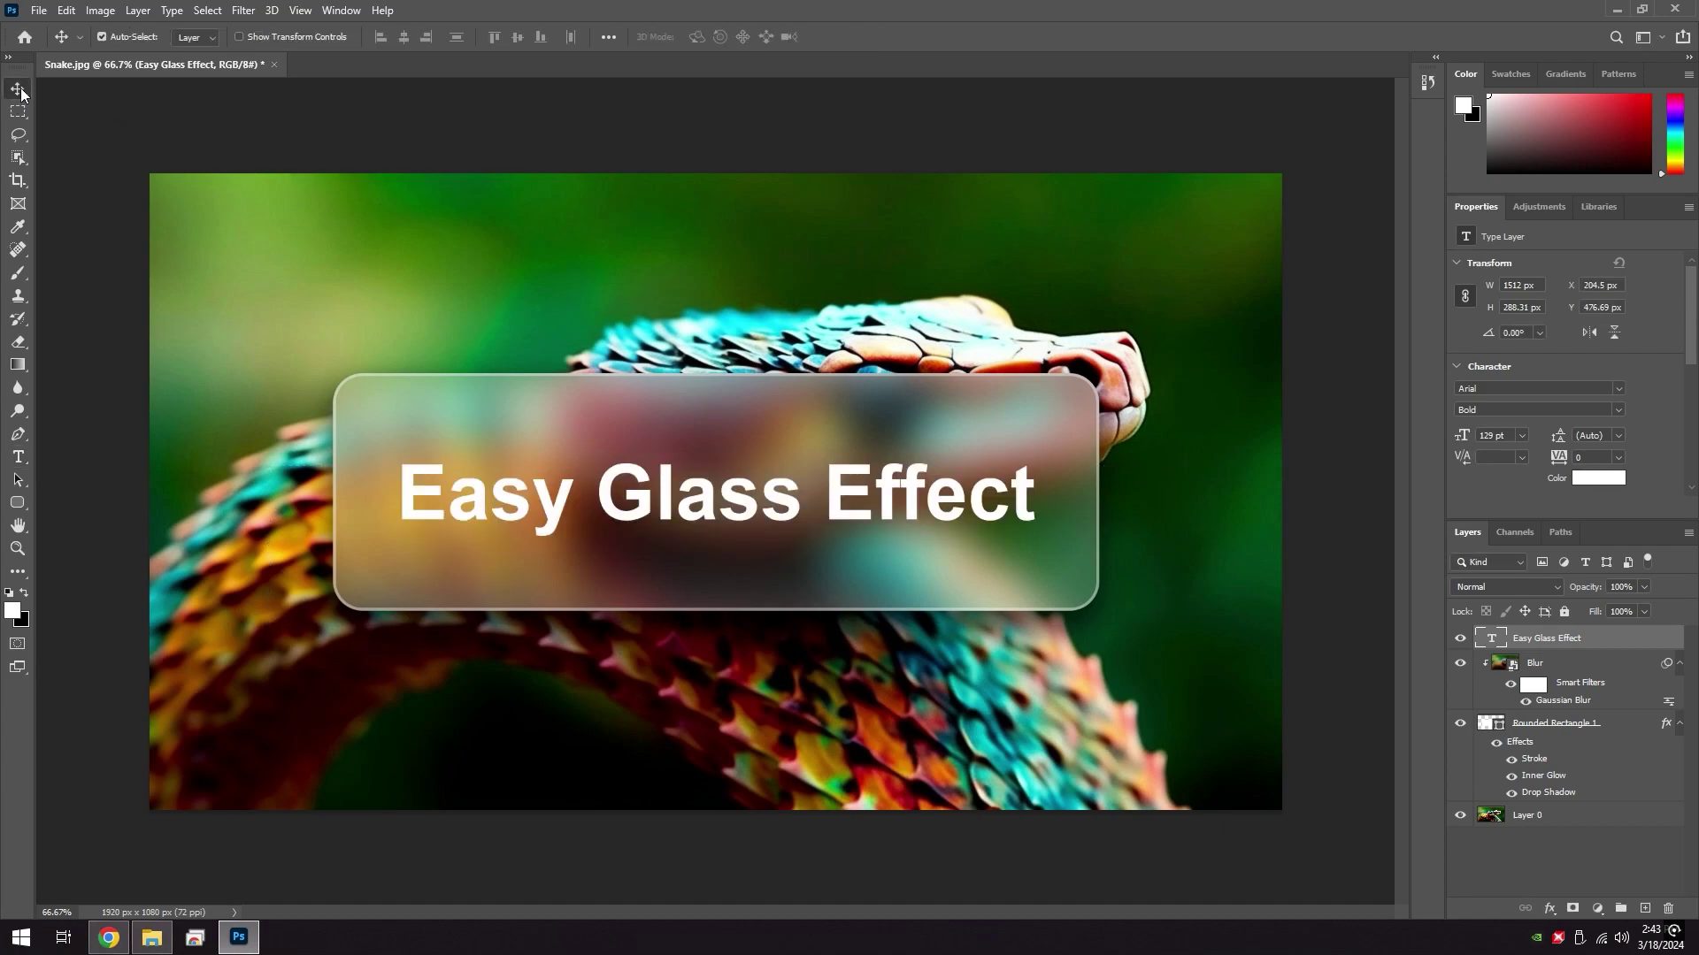
key(Up)
key(Up)
key(Up)
key(Up)
key(Up)
key(Up)
key(Up)
key(Up)
- Add a Drop Shadow to the text with 20% opacity, 5 px distance, 5% spread and 10 px size
click(1549, 907)
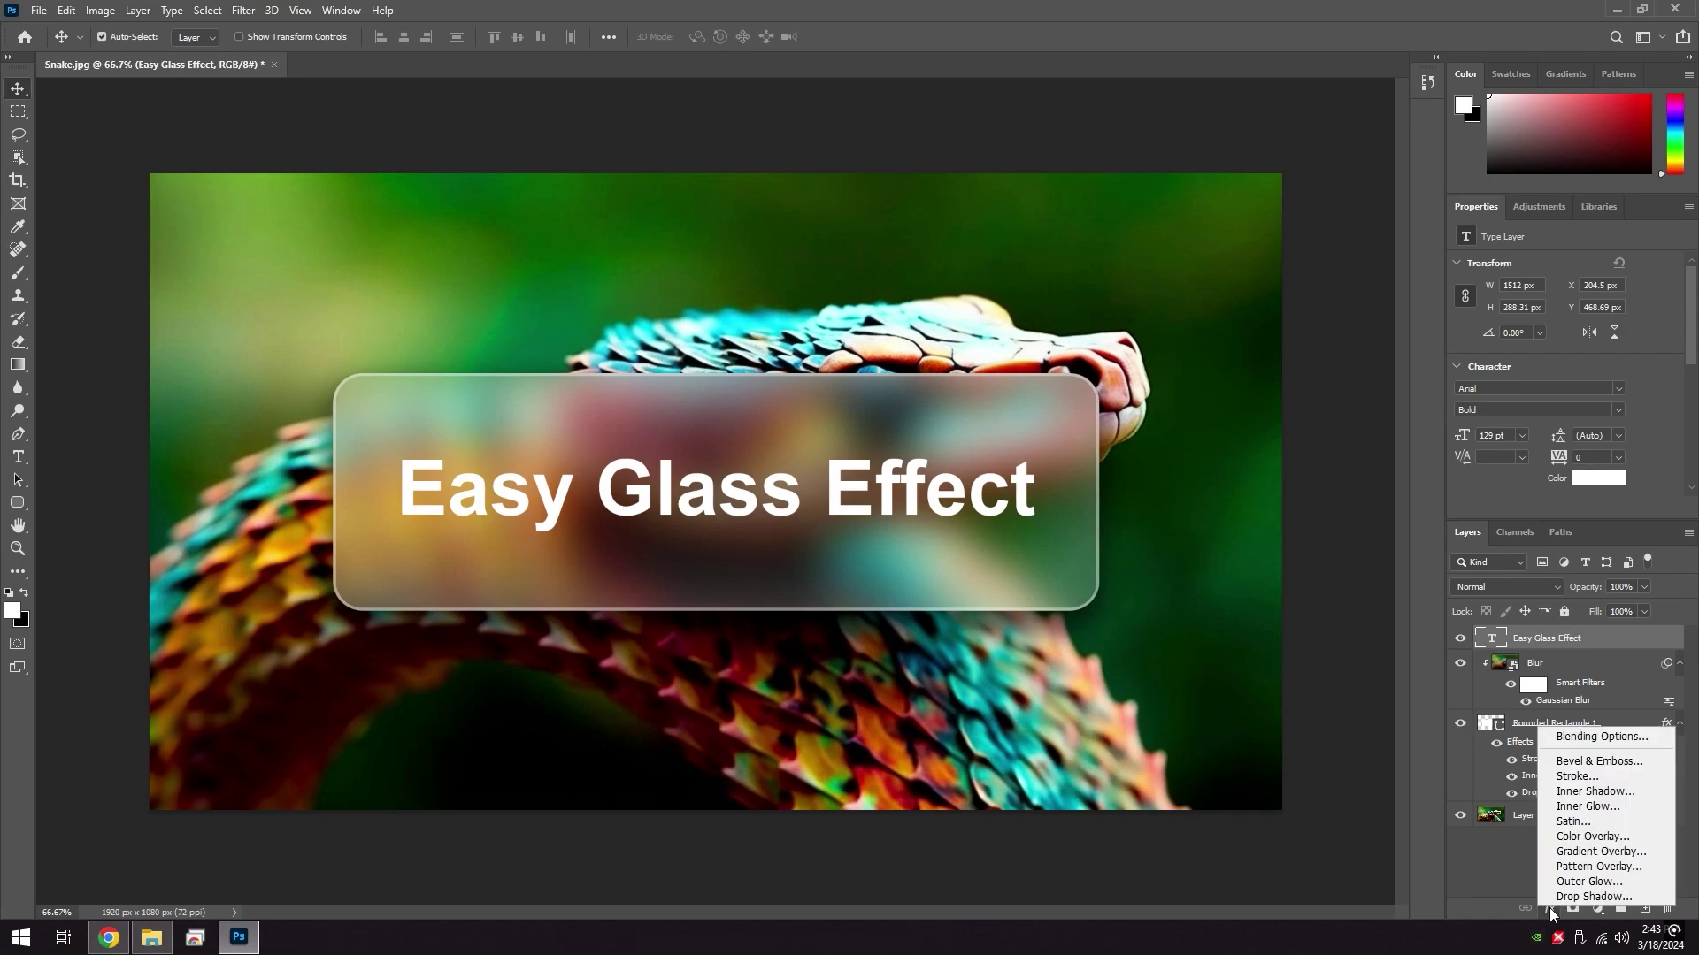
click(1593, 897)
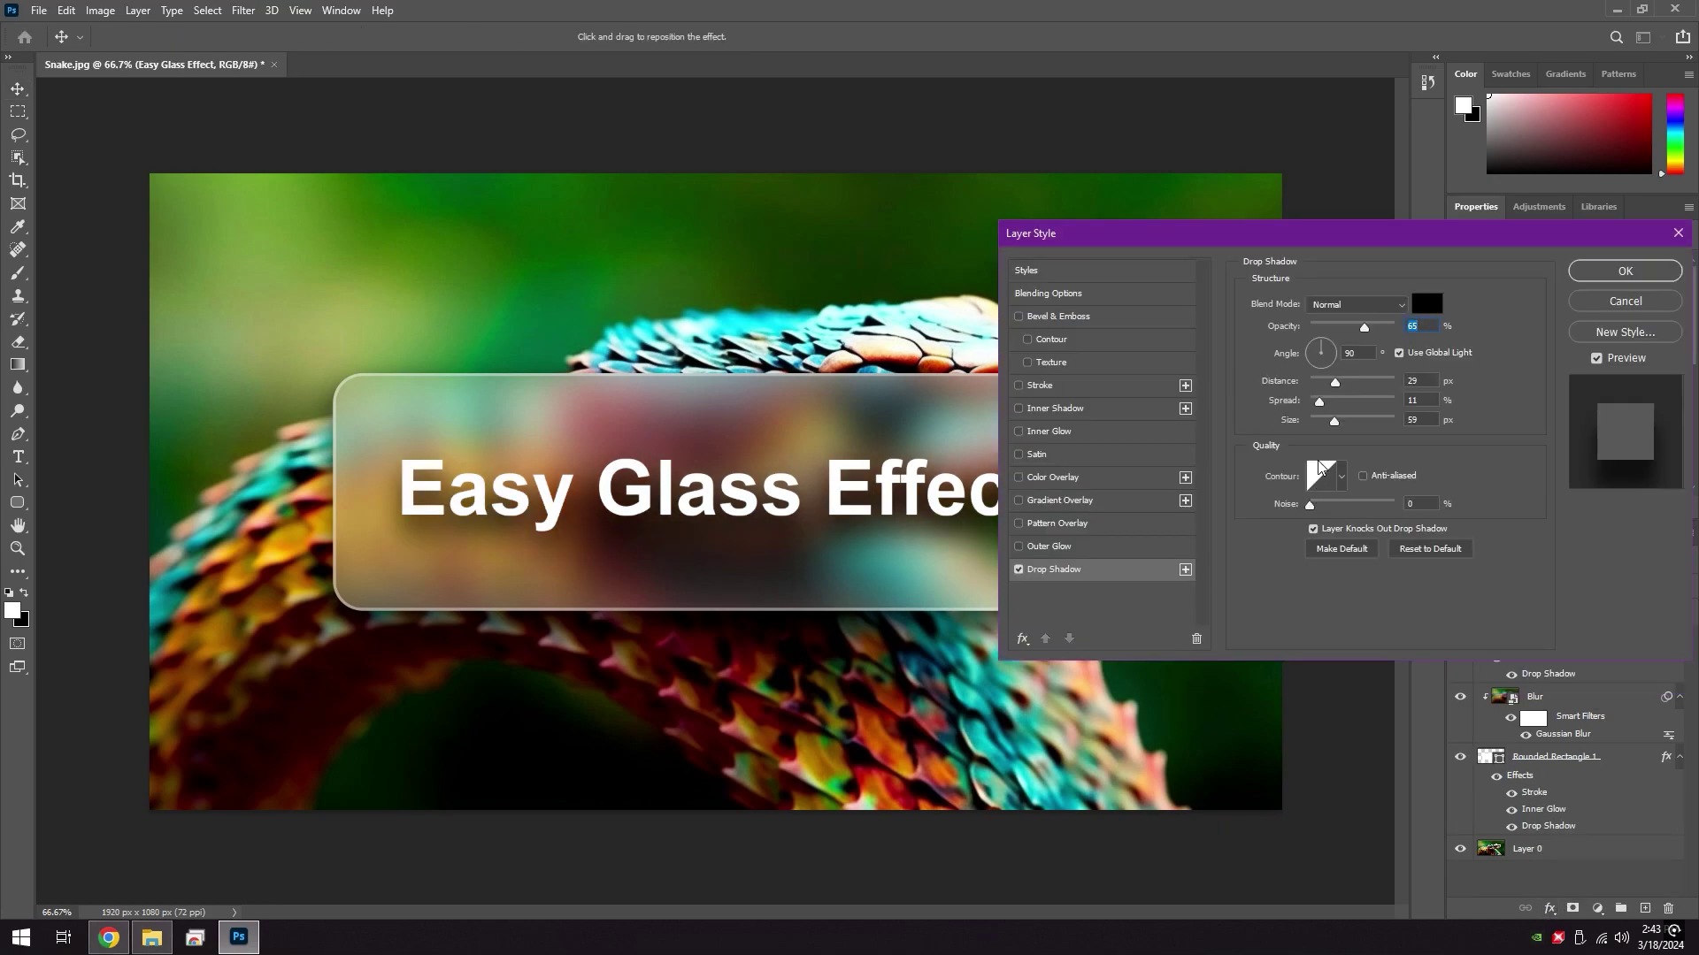
drag(1334, 422, 1313, 422)
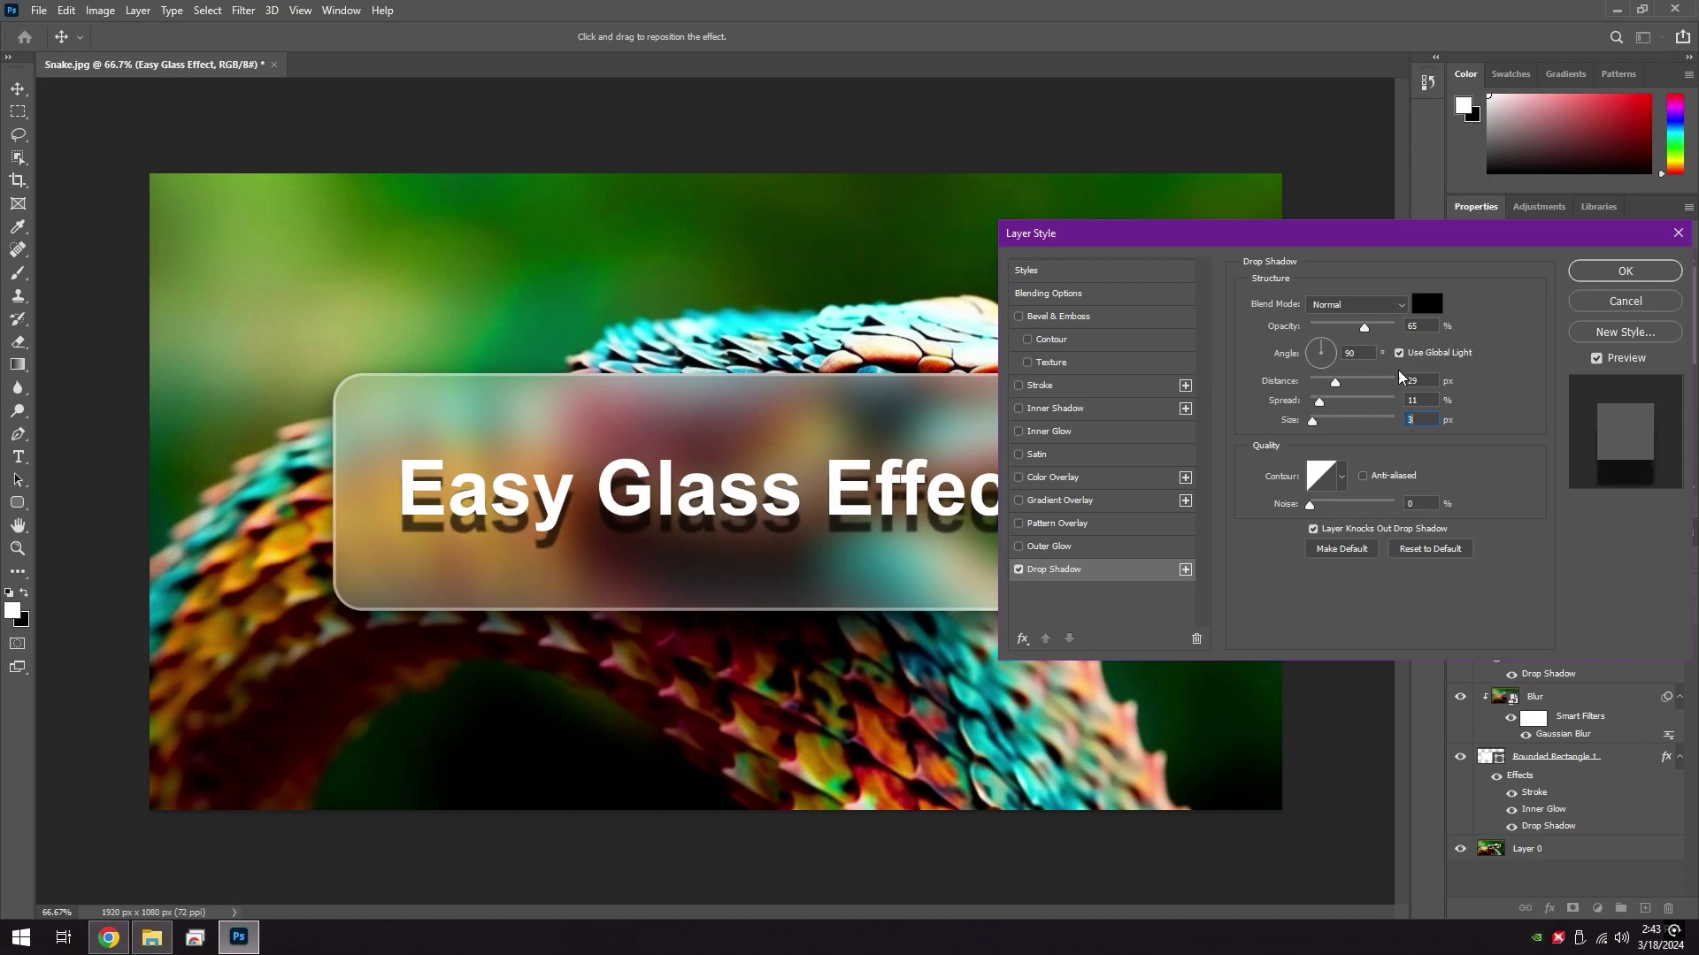
text(5)
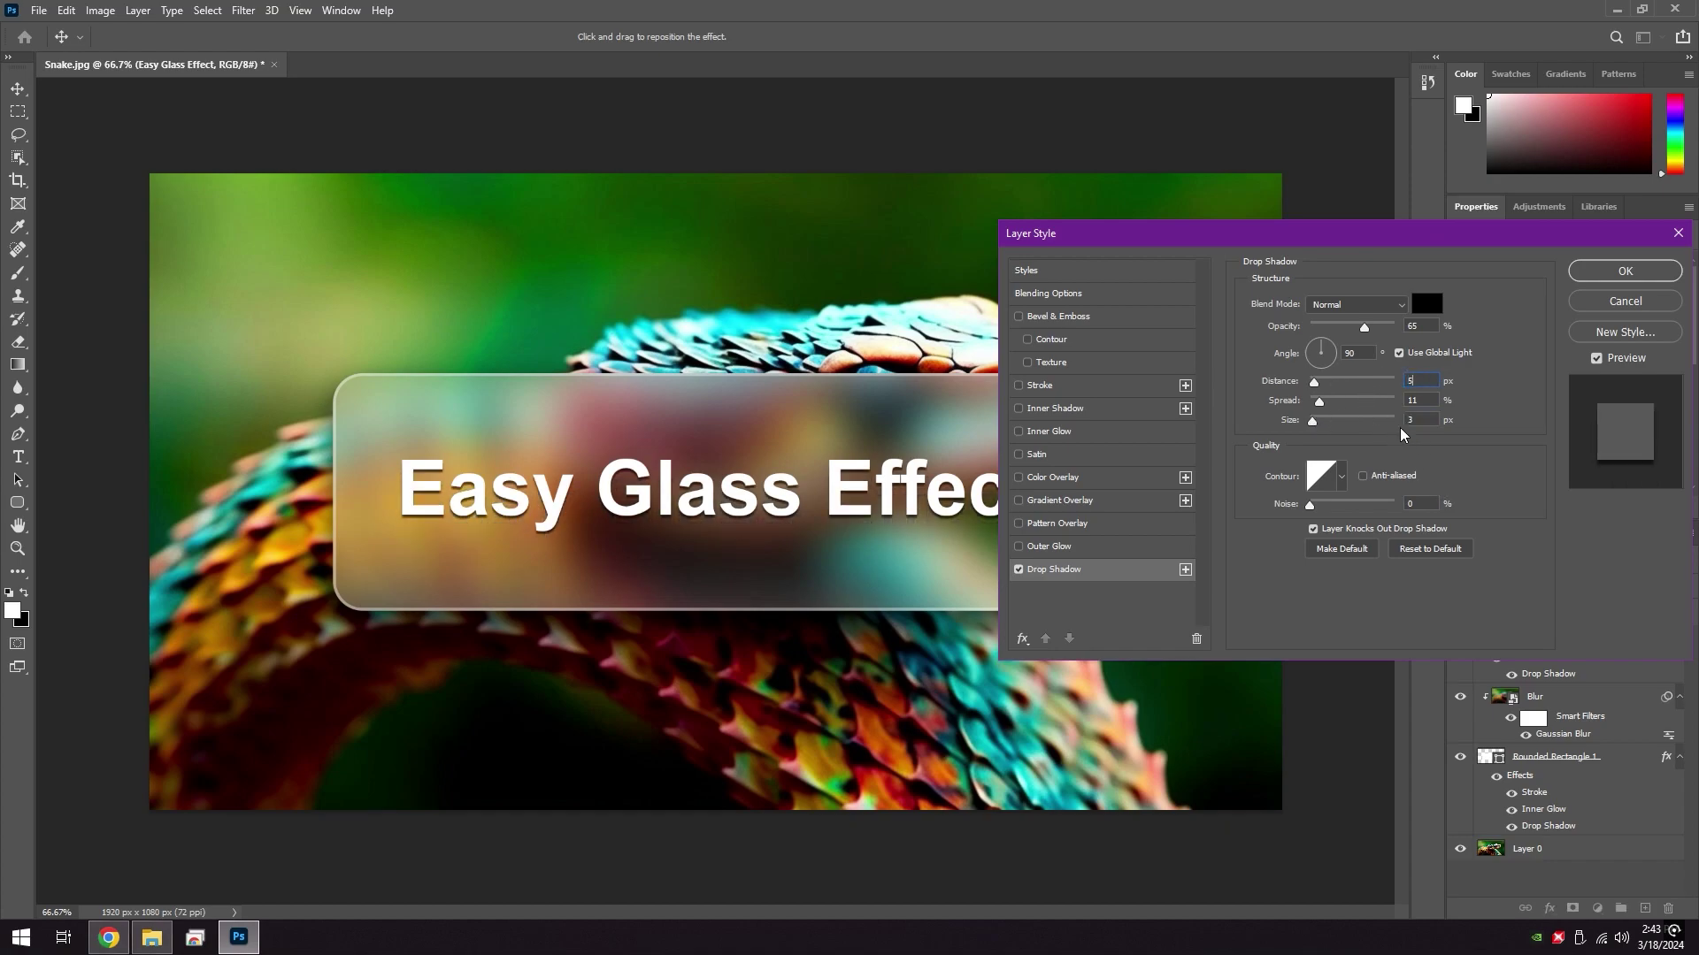
text(10)
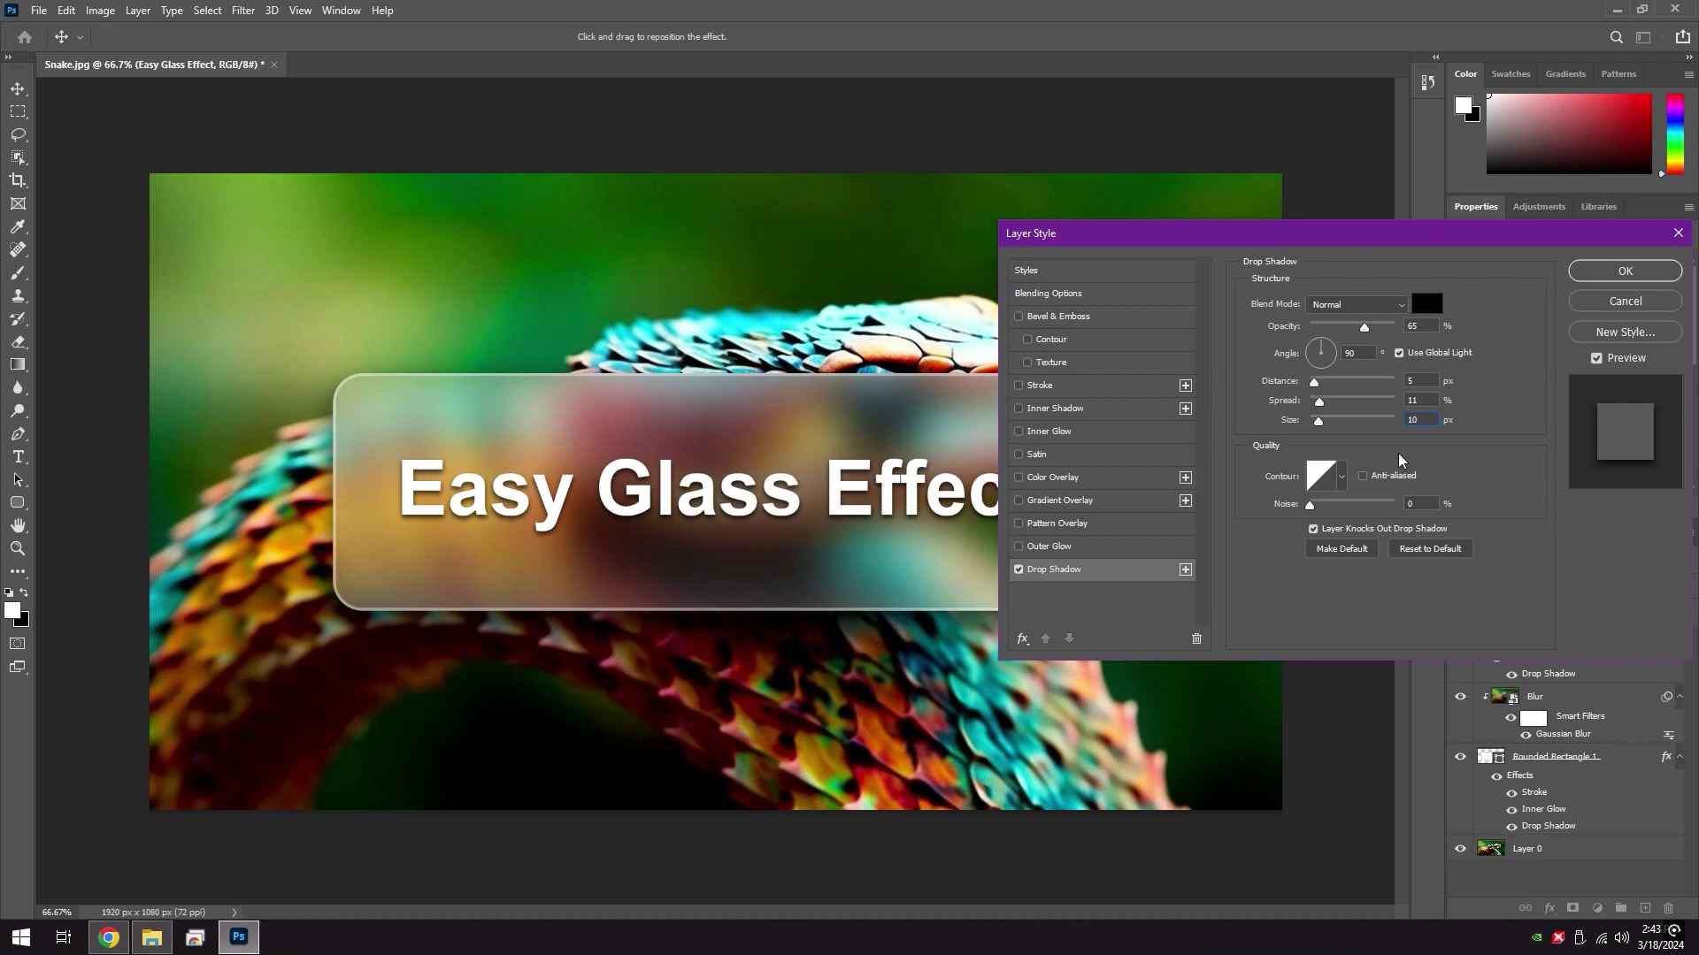
text(5)
double_click(1433, 327)
text(20)
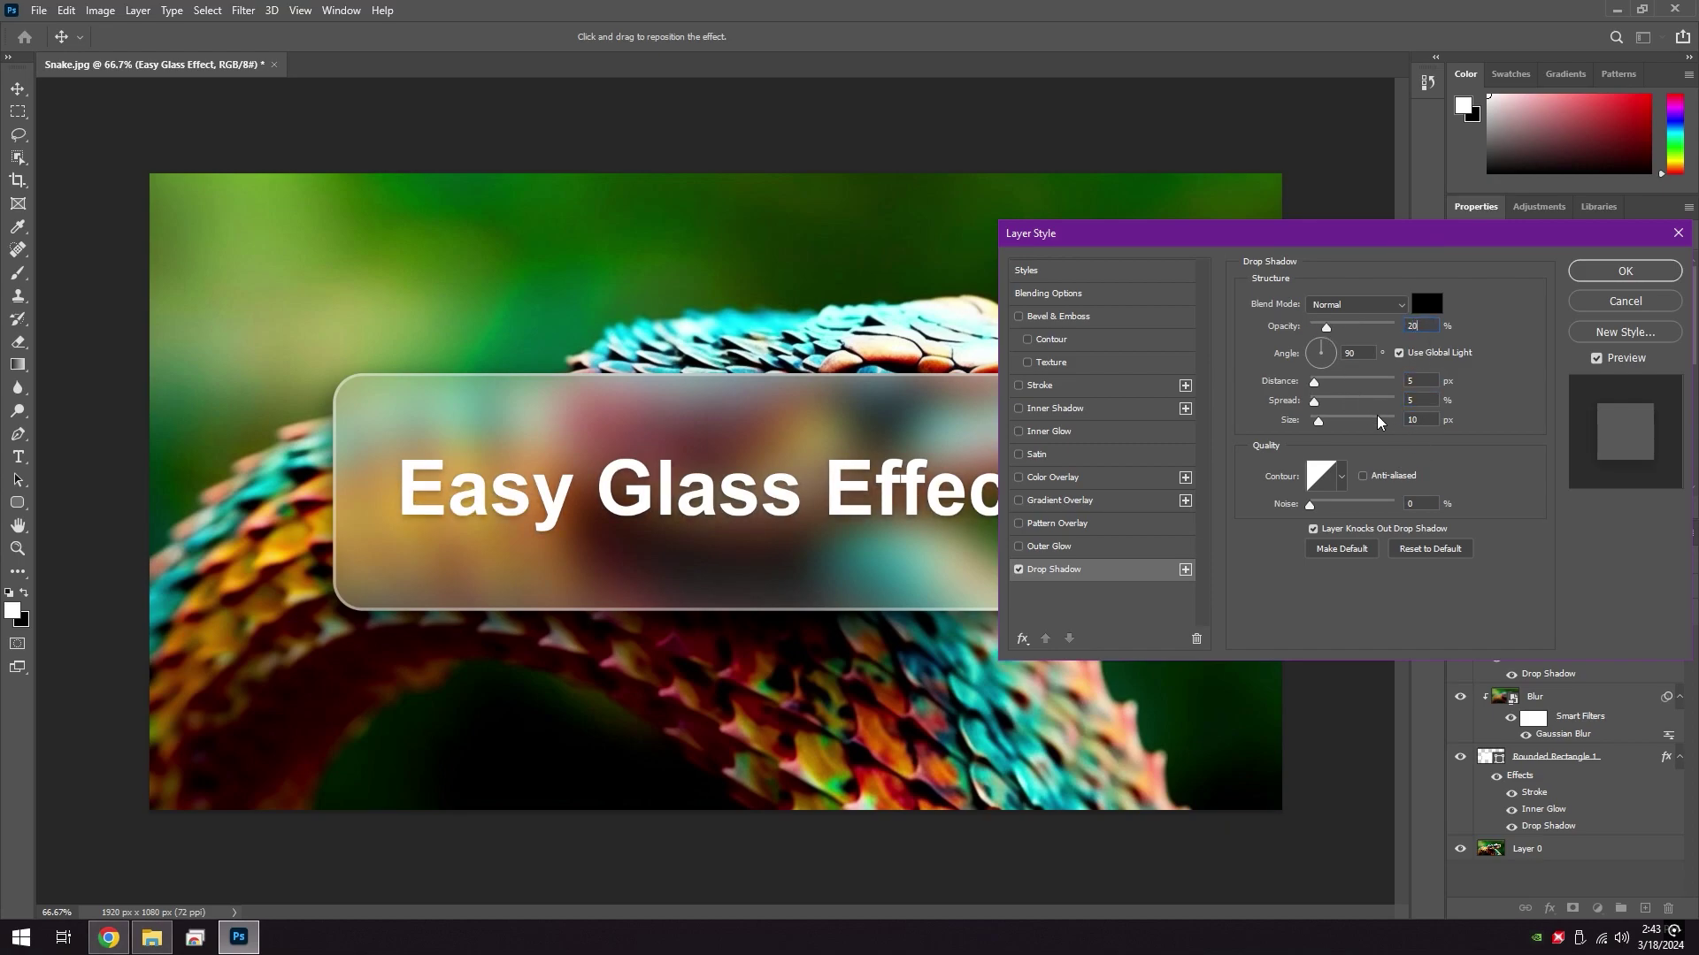
click(1597, 281)
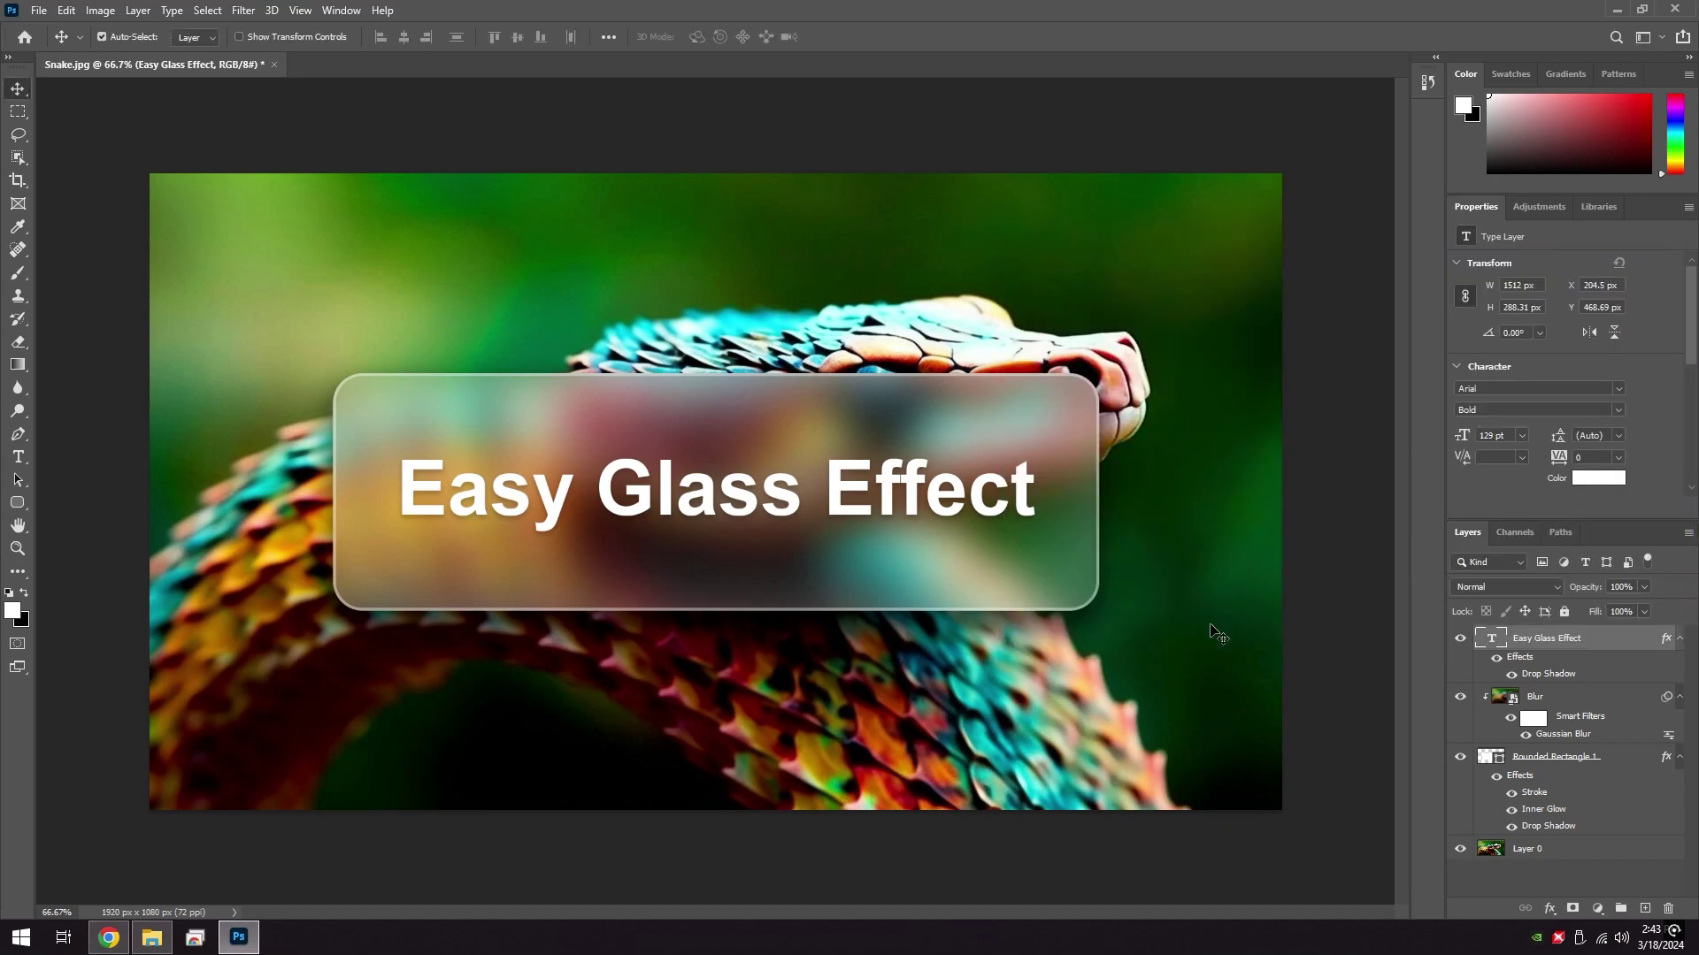